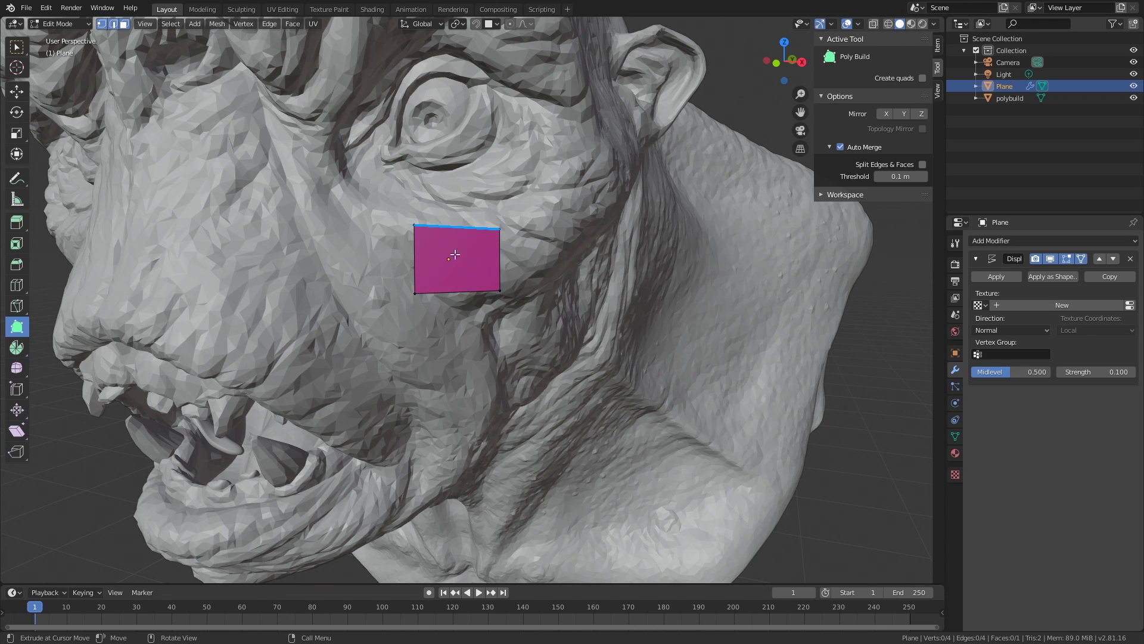
Step: Review the snapping options and turn on the Displace modifier's Edit Mode and On Cage display for the plane
middle_click_drag(453, 262, 471, 268)
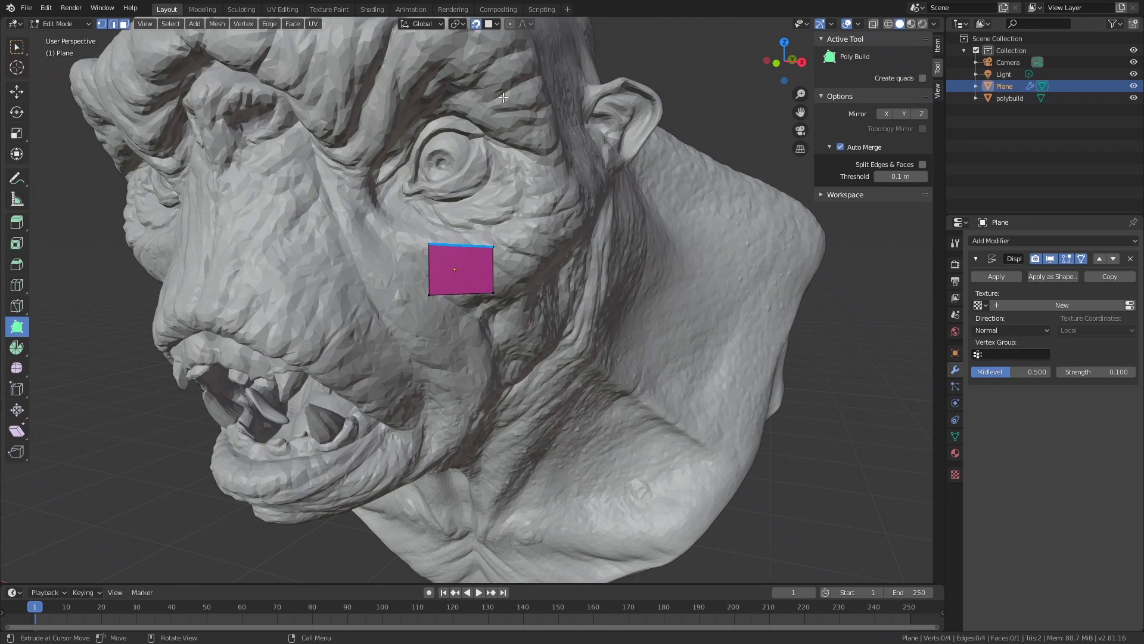
left_click(491, 25)
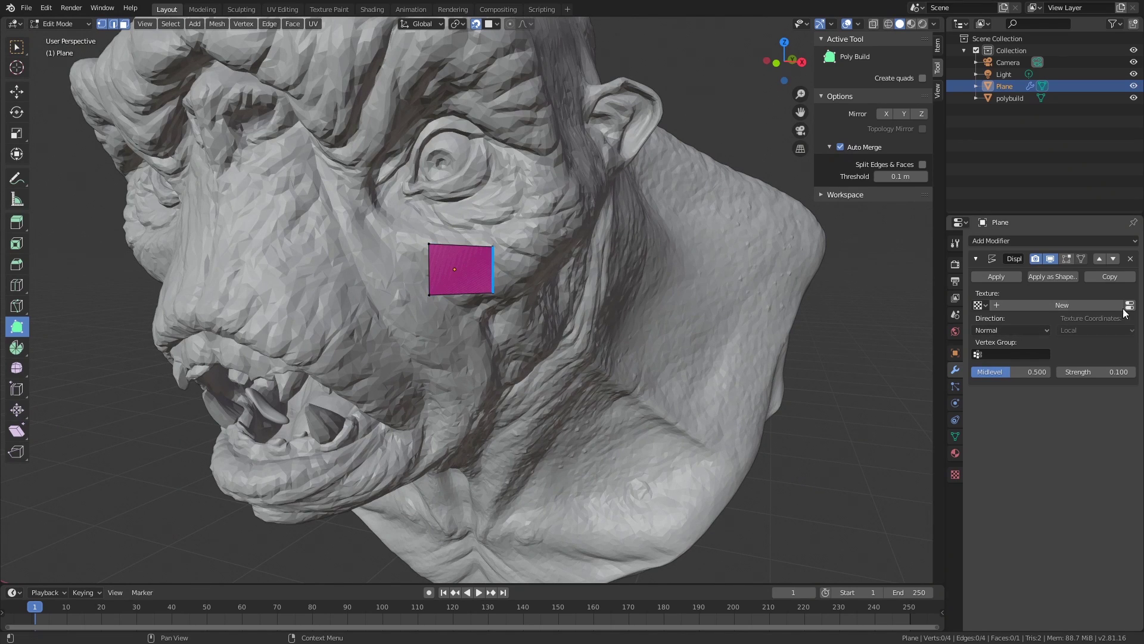
left_click(1067, 260)
left_click(1078, 260)
Step: Compare the plane with the In Front viewport display option off and on, leaving it enabled
left_click(955, 353)
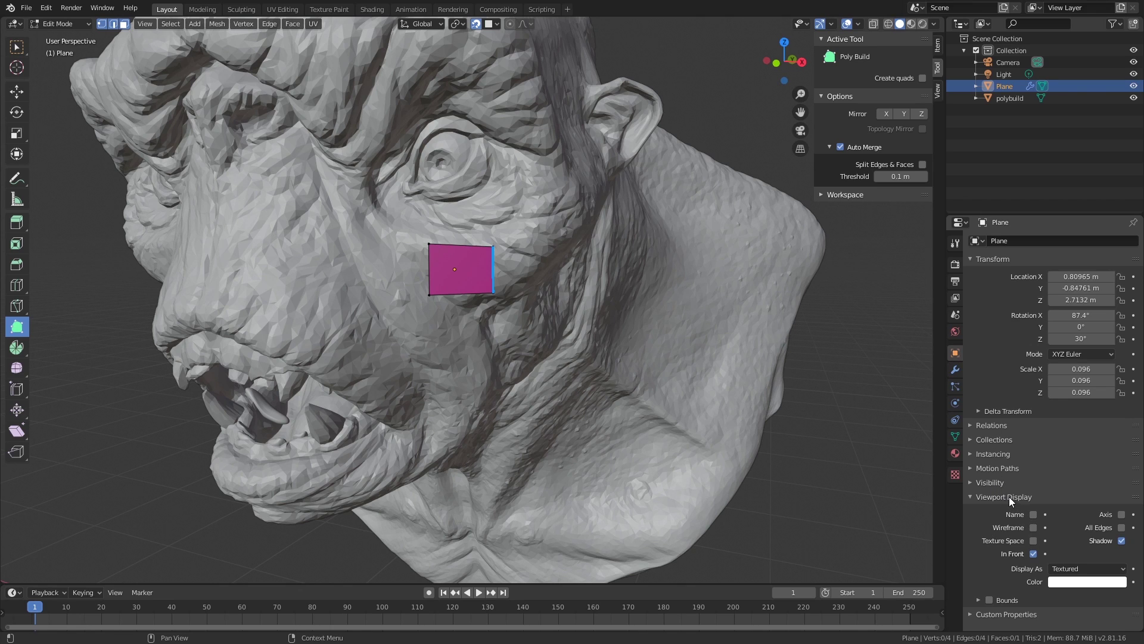
left_click(1032, 554)
left_click(1032, 554)
left_click(1033, 554)
left_click(1032, 554)
Step: Open the plane's material settings to examine its viewport display colour against the sculpted head
middle_click_drag(604, 352, 522, 318)
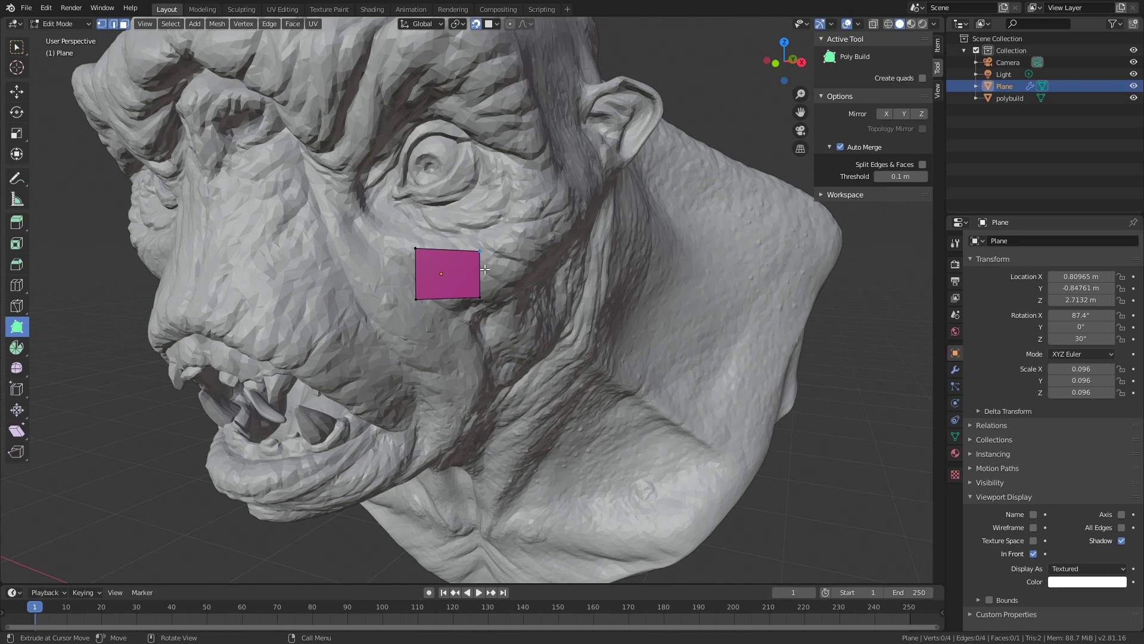
scroll(482, 273, "up", 3)
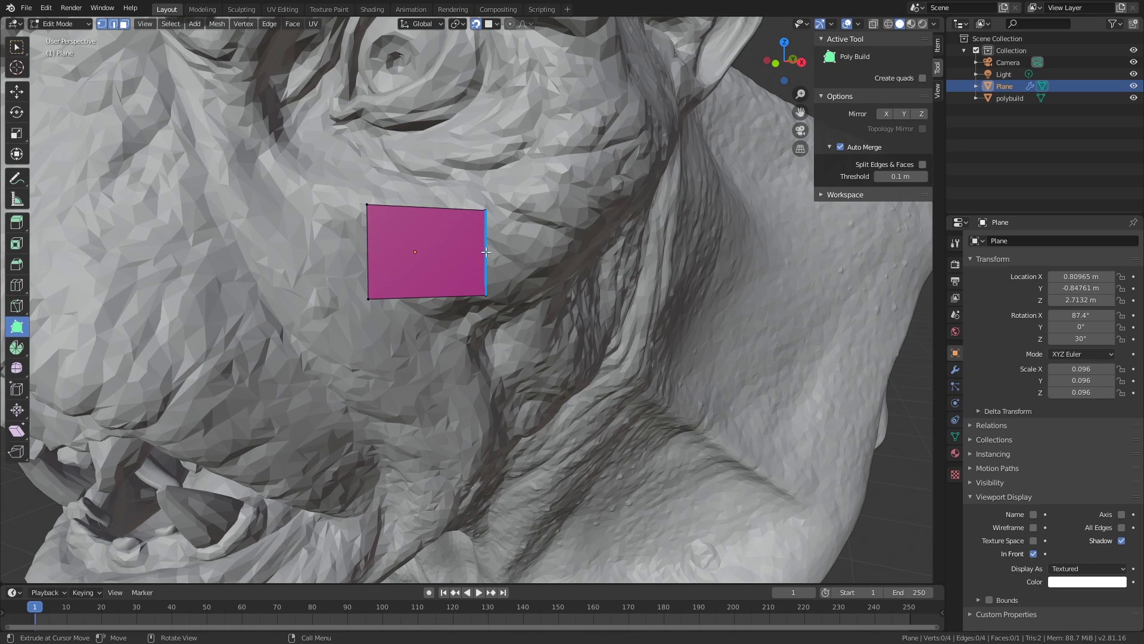
middle_click_drag(515, 246, 513, 251)
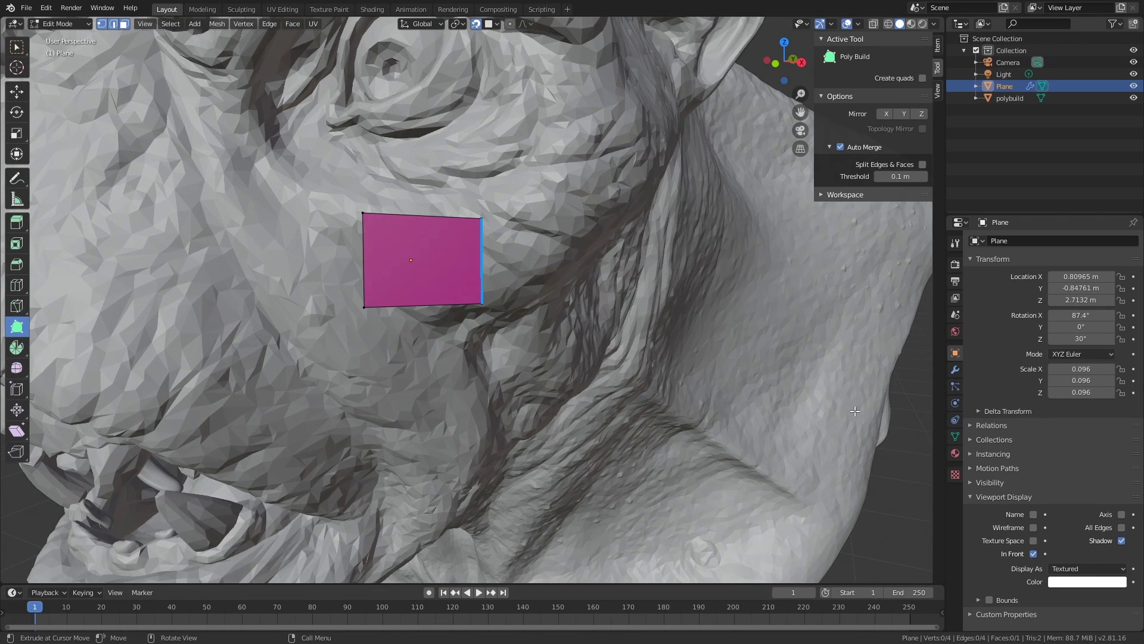
left_click(955, 453)
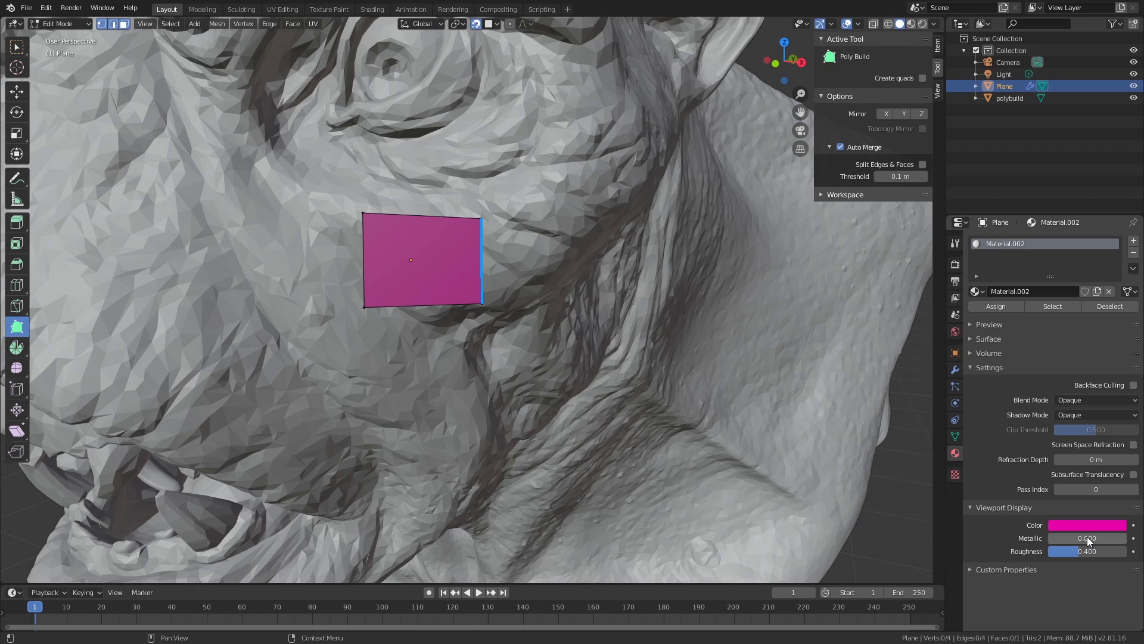
Step: Extrude two faces from the plane's ear-side edge along the cheek, plus a third upward from the end face's upper edge
middle_click_drag(569, 358, 535, 326)
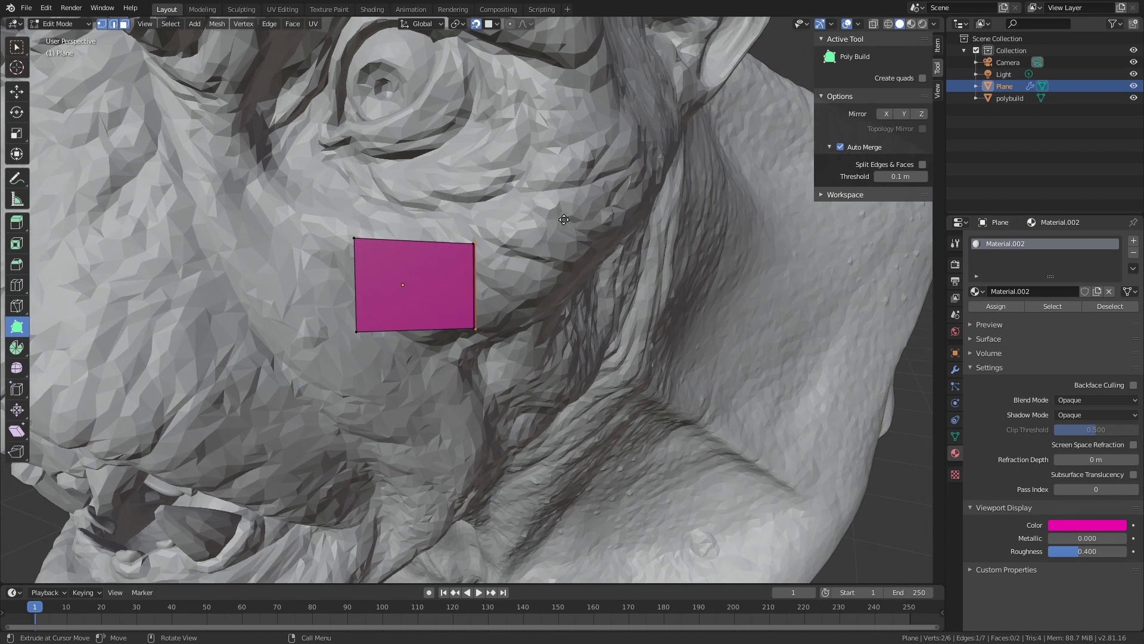
left_click_drag(545, 239, 559, 230)
scroll(558, 238, "down", 3)
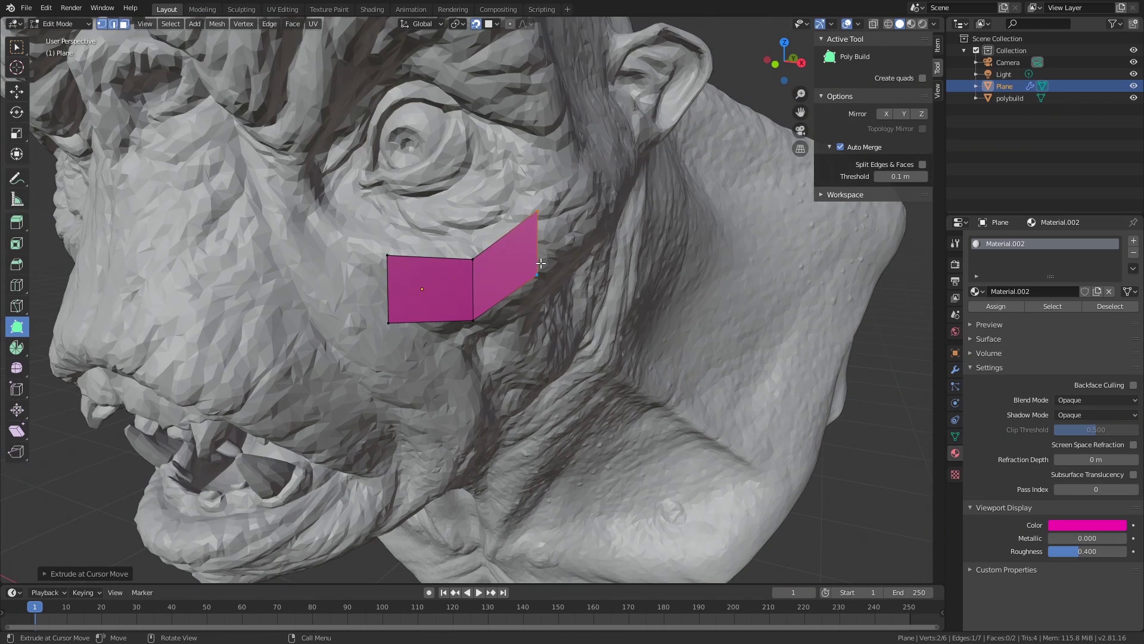
middle_click_drag(541, 265, 484, 284)
left_click_drag(502, 229, 485, 203)
middle_click_drag(448, 292, 476, 297)
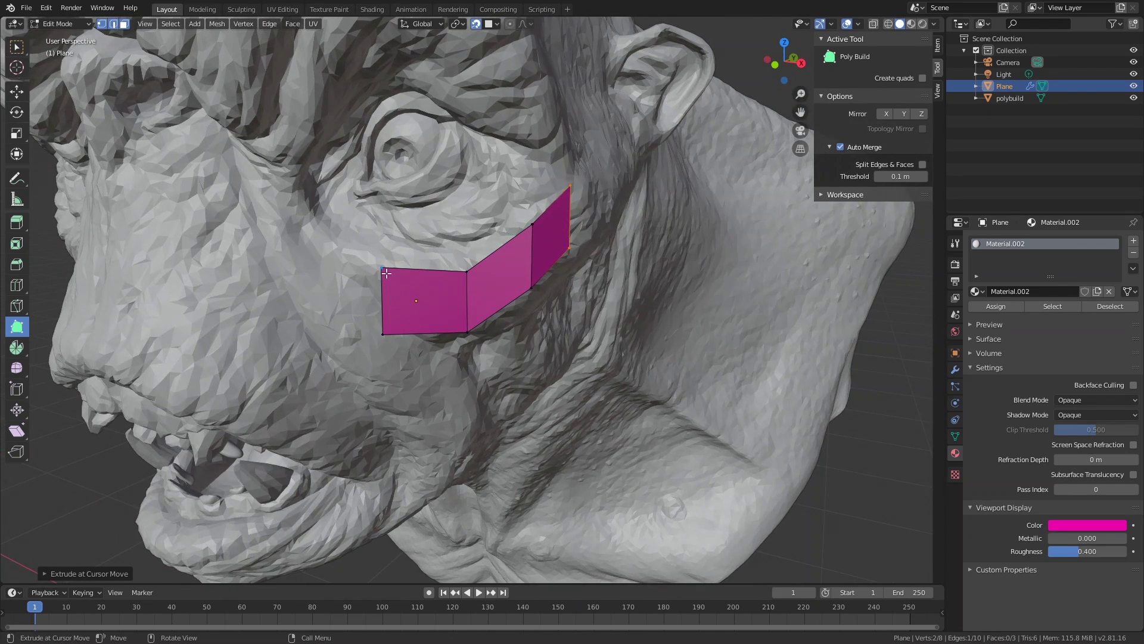
left_click_drag(544, 203, 532, 157)
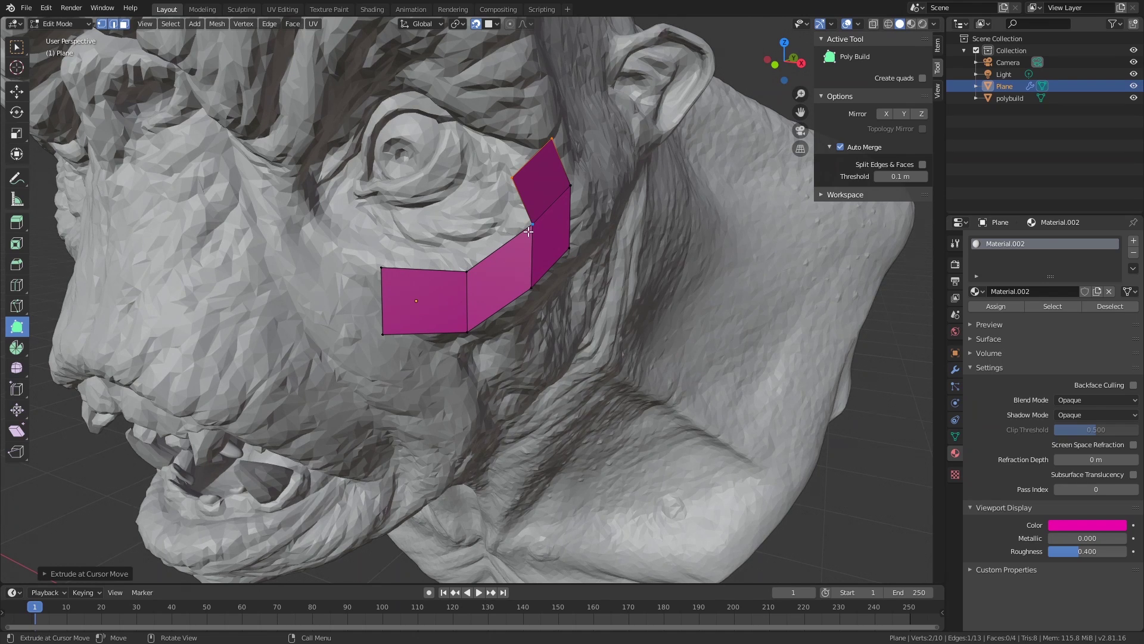
Step: Fill the inner corner between the cheek strip and the raised end face with a new face
scroll(528, 232, "up", 2)
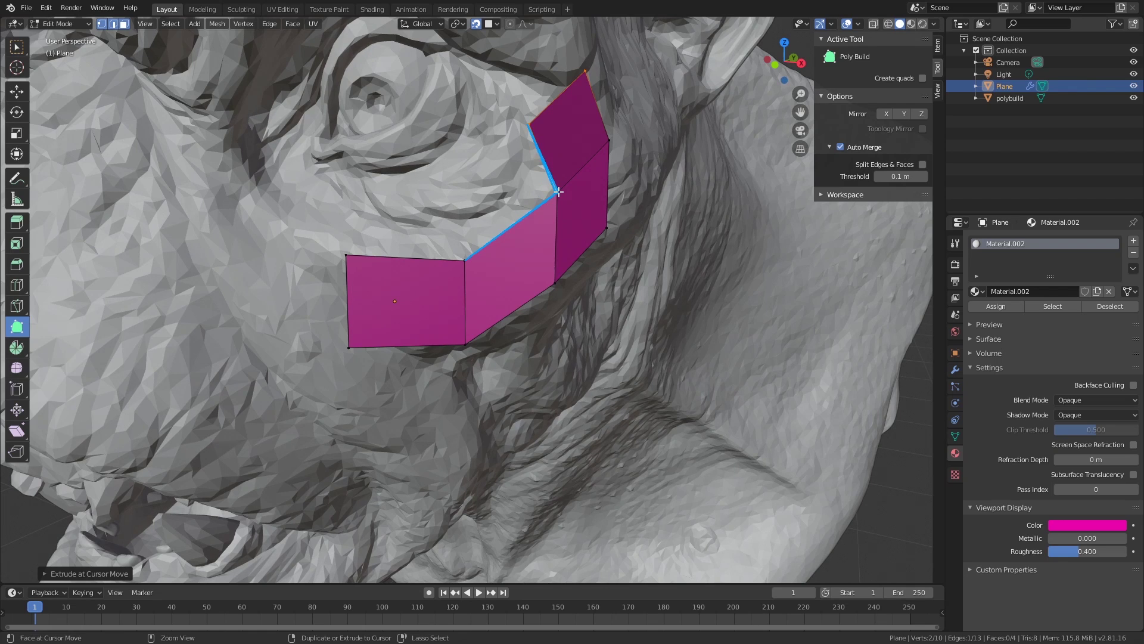
left_click_drag(542, 160, 441, 189)
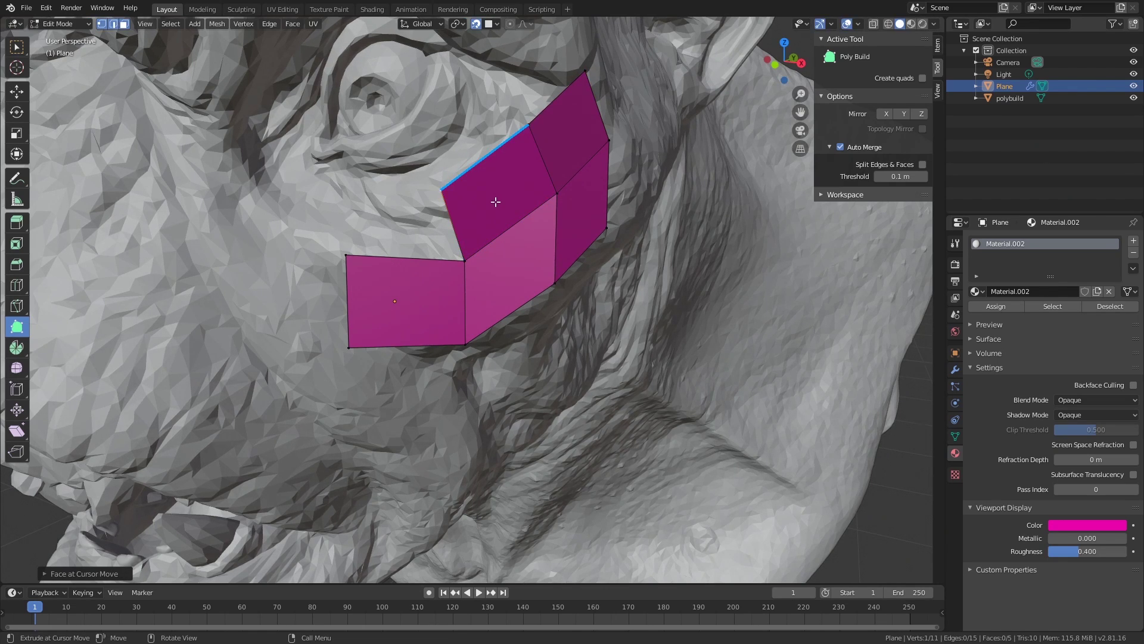
middle_click_drag(524, 248, 518, 250)
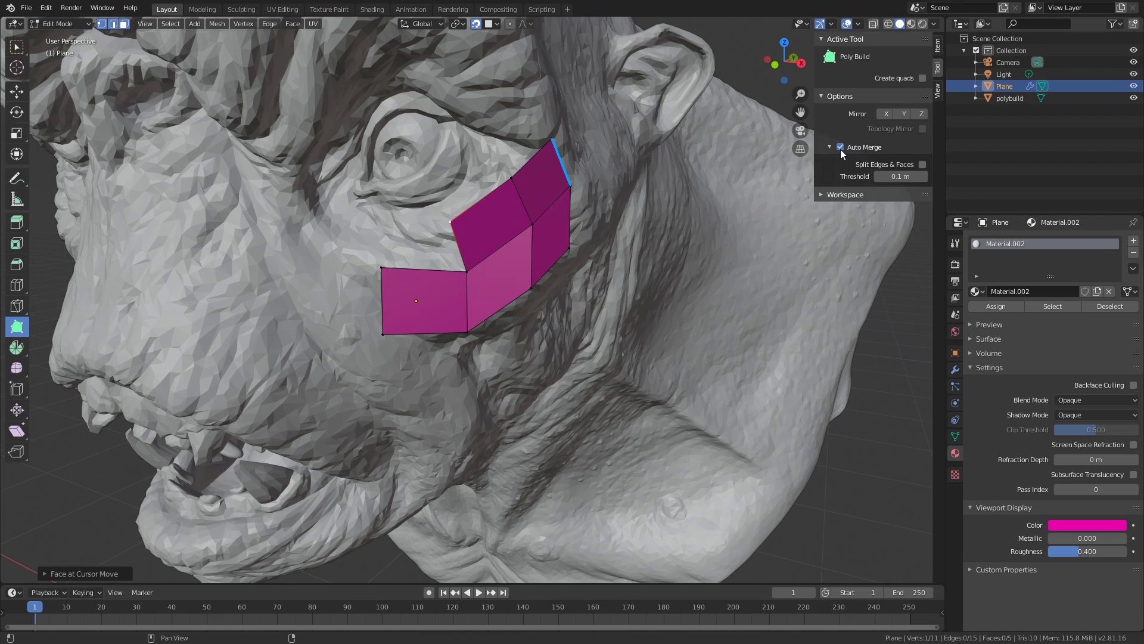
Step: Try merging the new face's free vertex onto the first face's nose-side upper corner, and undo the merge
left_click_drag(449, 223, 384, 270, "ctrl")
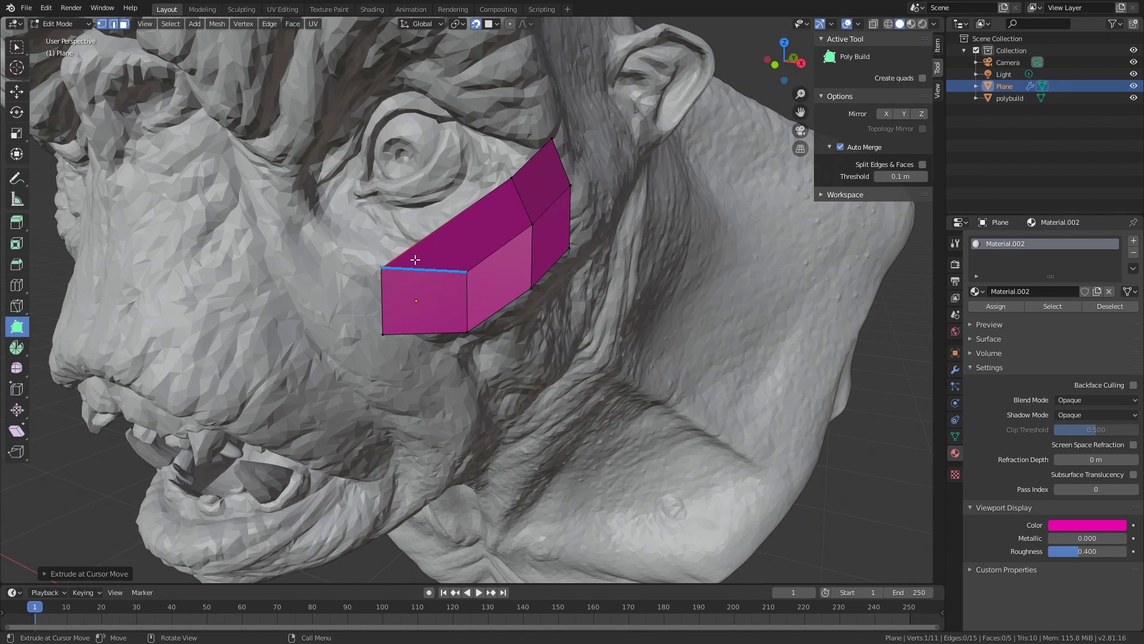
key("ctrl+z")
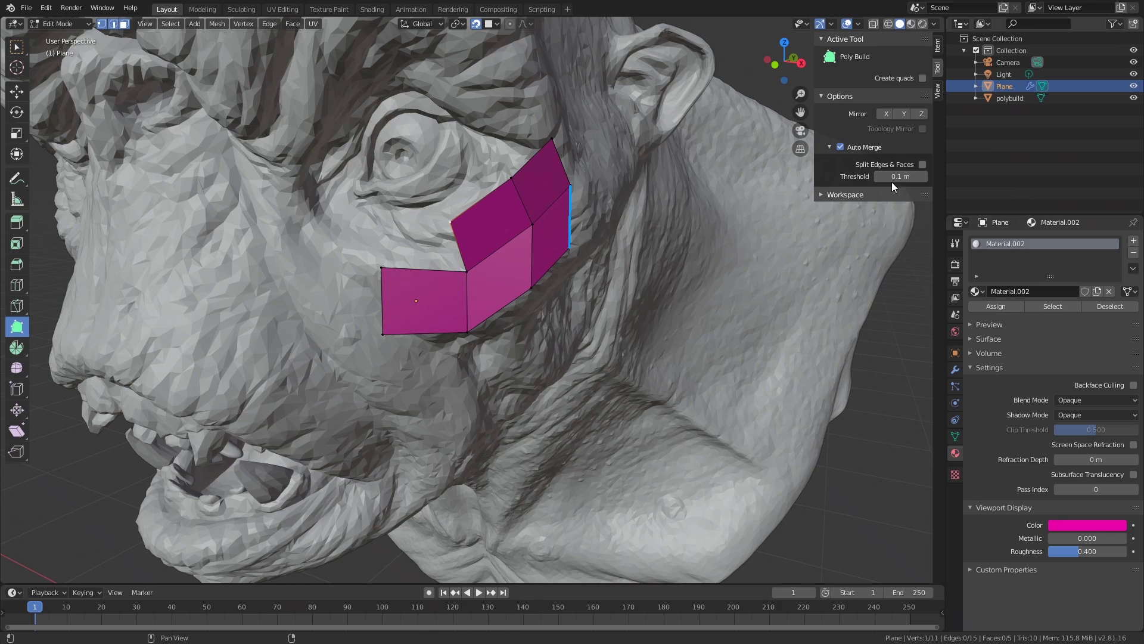
scroll(650, 260, "down", 2)
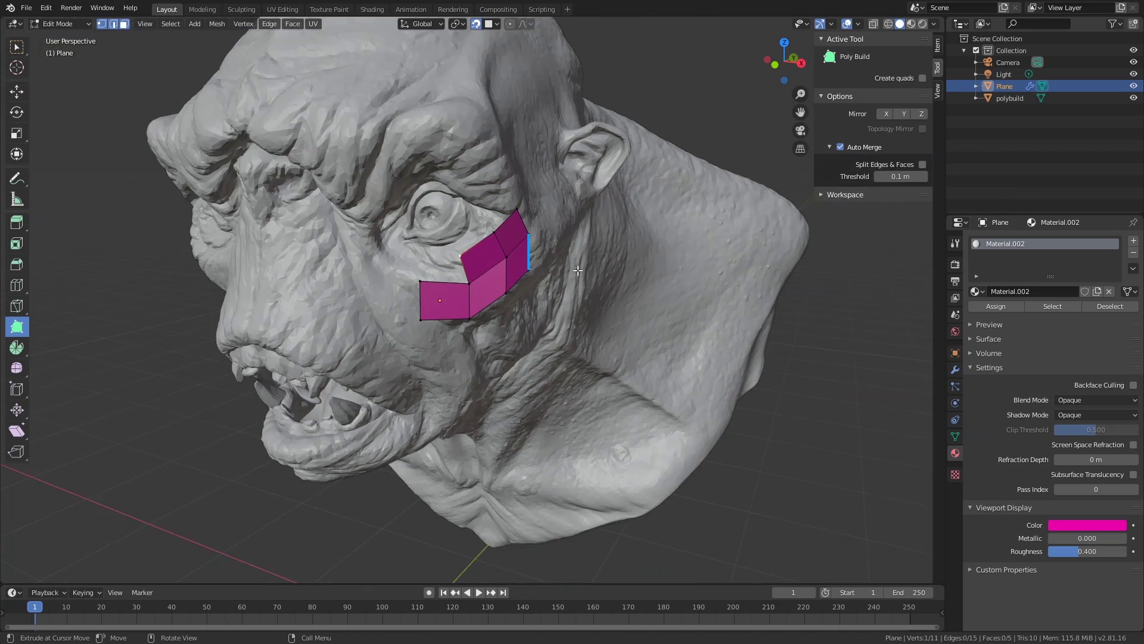
Step: Delete the four added faces with Poly Build, keeping only the original cheek face
scroll(488, 272, "up", 1)
middle_click_drag(473, 276, 466, 195)
scroll(466, 195, "up", 1)
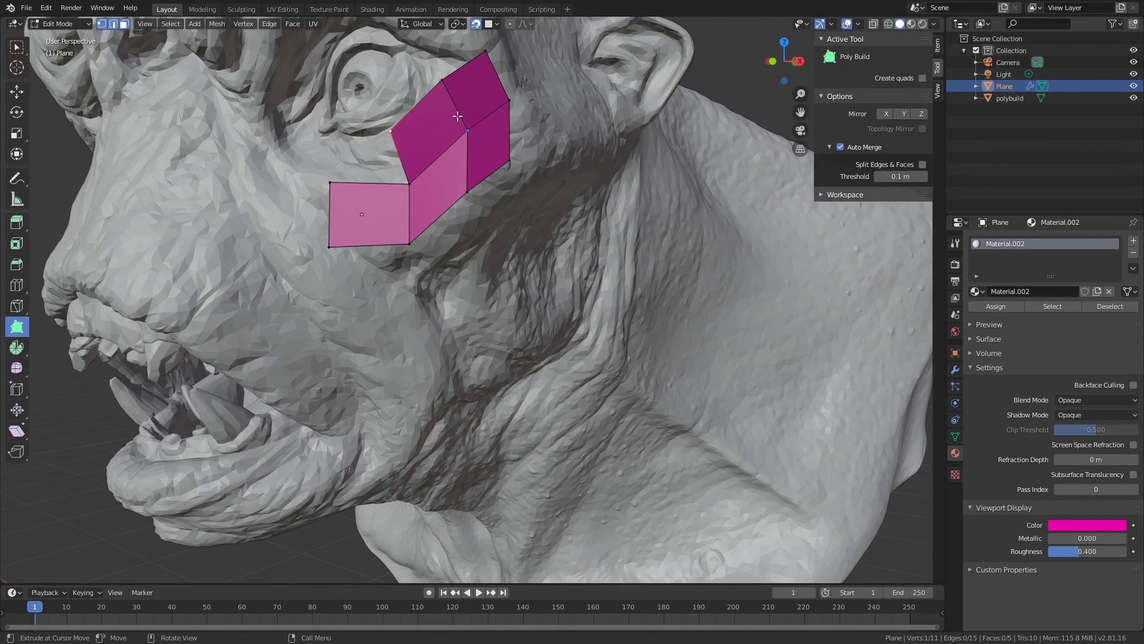
left_click(430, 135, "shift")
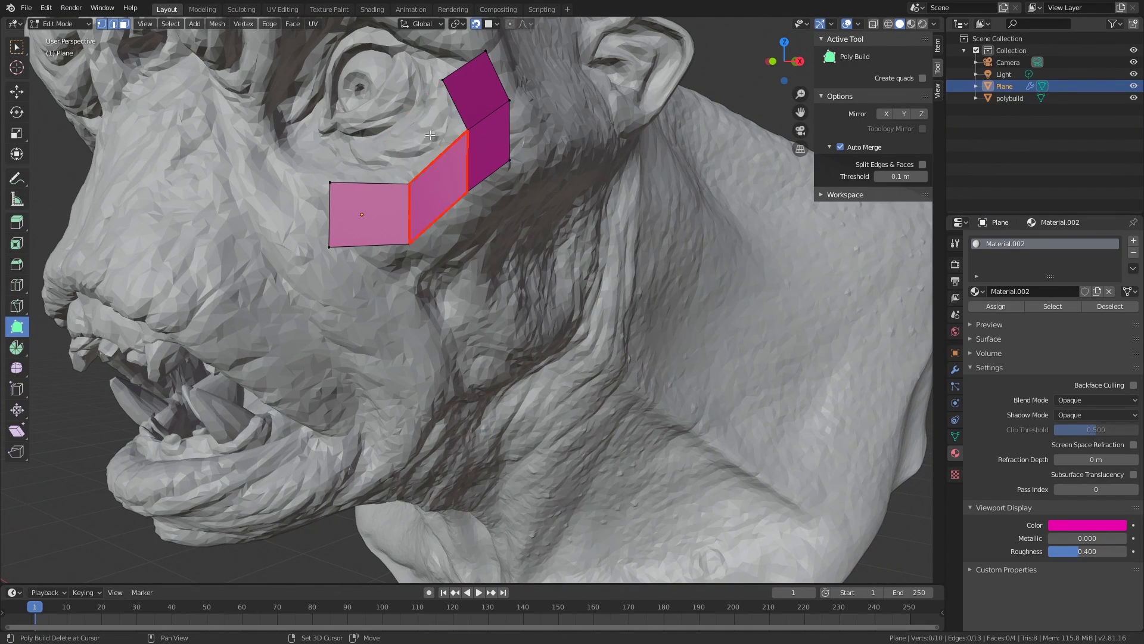
left_click(473, 95, "shift")
left_click(490, 146, "shift")
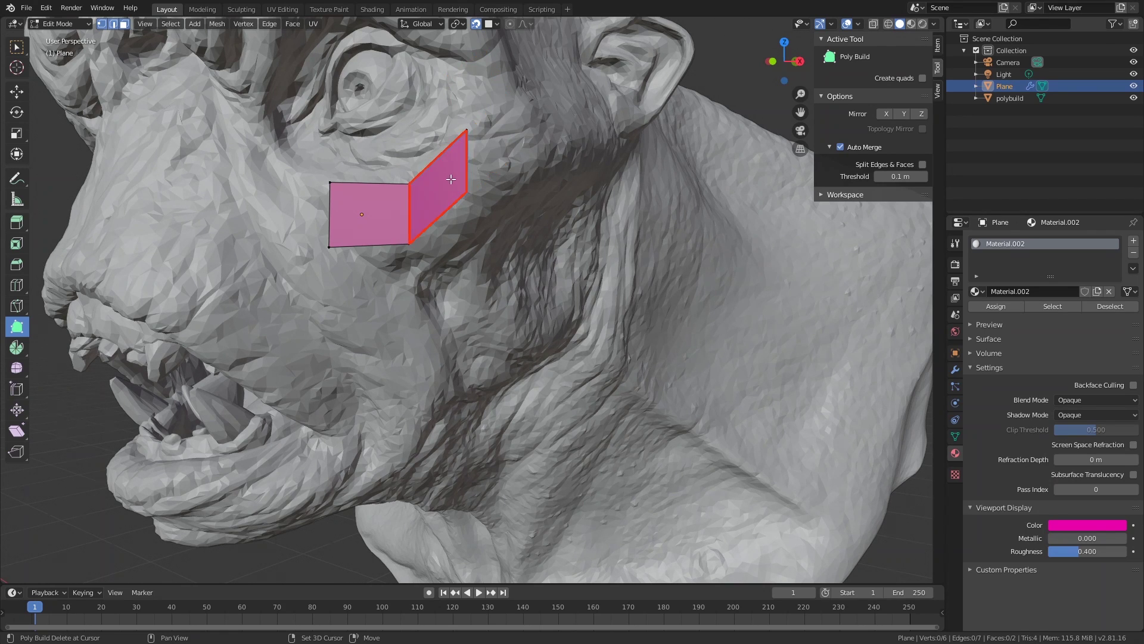
left_click(452, 179, "shift")
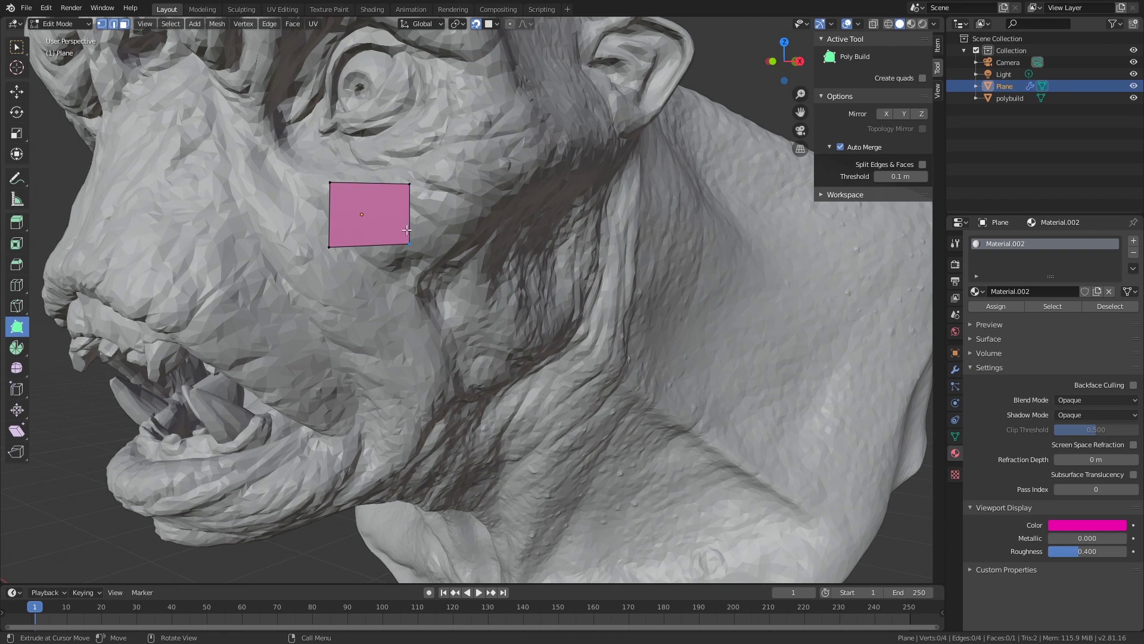
Step: Reposition the cheek face's two upper corners and its lower ear-side corner to follow the curve under the eye
left_click_drag(411, 242, 417, 251)
middle_click_drag(416, 253, 448, 232)
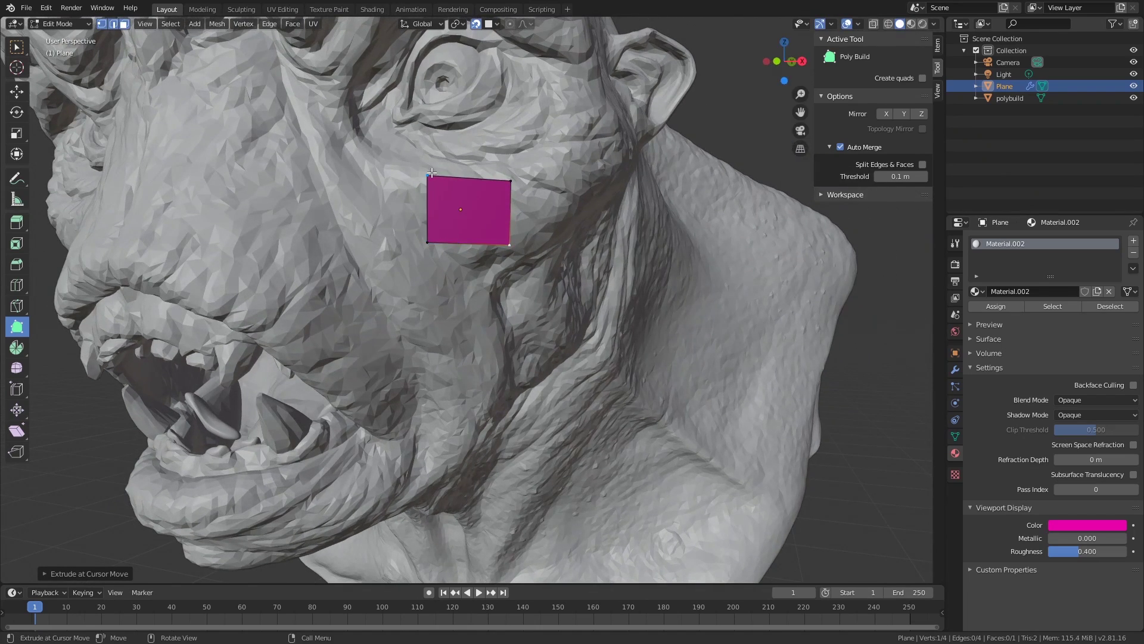
left_click_drag(428, 174, 429, 183)
left_click_drag(508, 181, 503, 178)
middle_click_drag(511, 238, 473, 236)
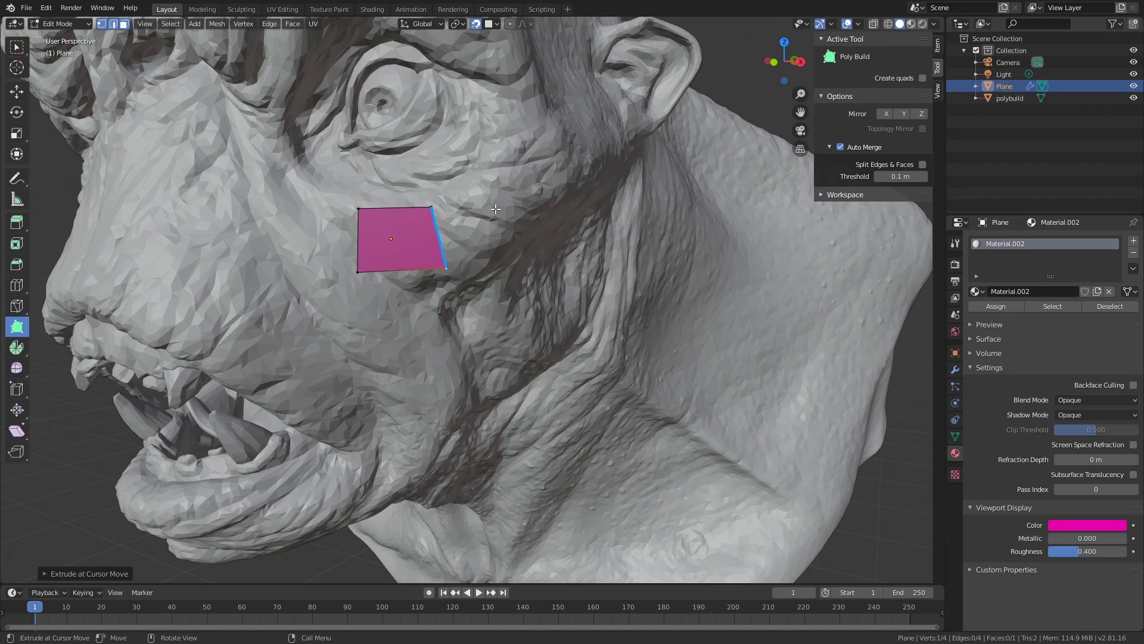
Step: Extrude two faces from the cheek face's ear-side edge around the outer eye socket and adjust their vertices
left_click_drag(519, 189, 523, 218)
middle_click_drag(519, 226, 471, 252)
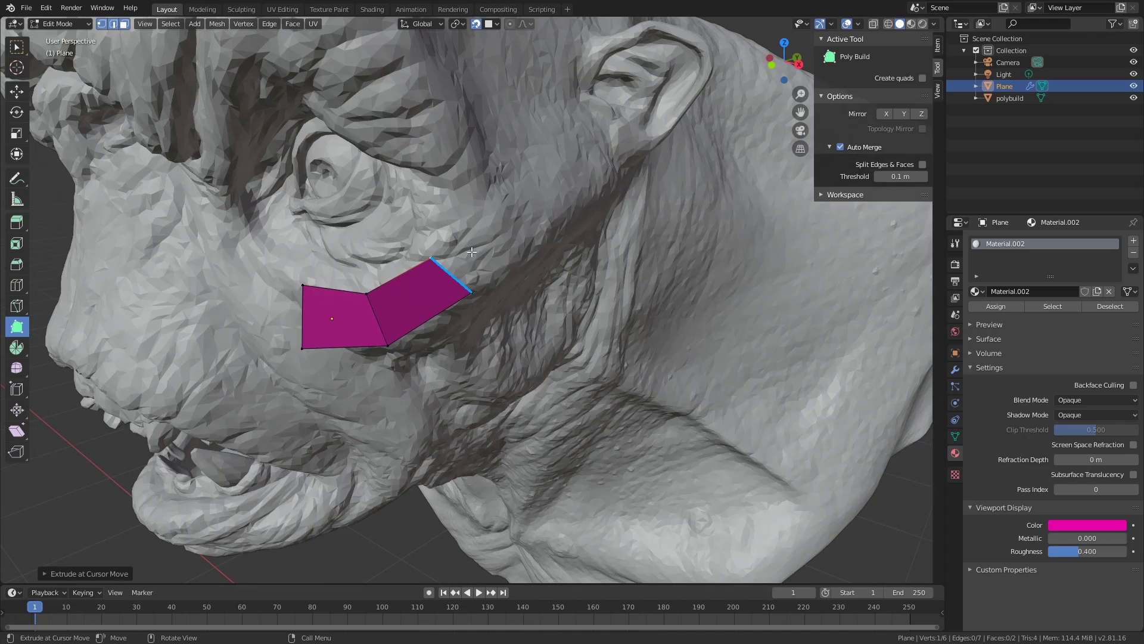
mouse_move(431, 259)
left_mouse_down()
mouse_move(458, 179)
mouse_move(439, 244)
mouse_move(494, 182)
mouse_move(441, 246)
left_mouse_up()
middle_click_drag(454, 250, 480, 237)
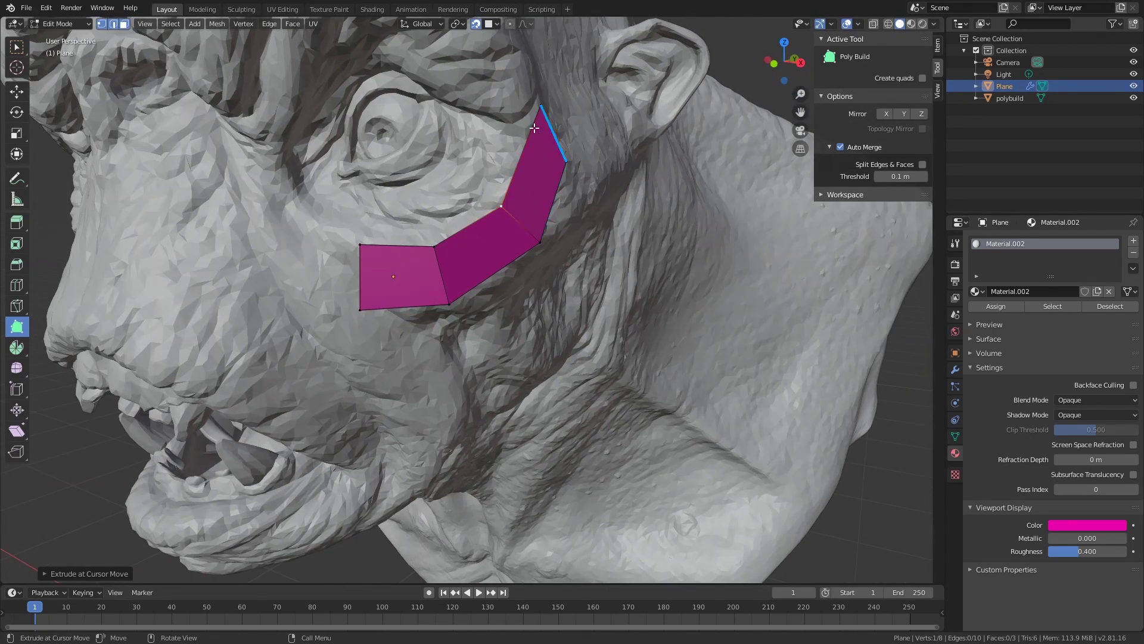
left_click_drag(540, 107, 567, 133)
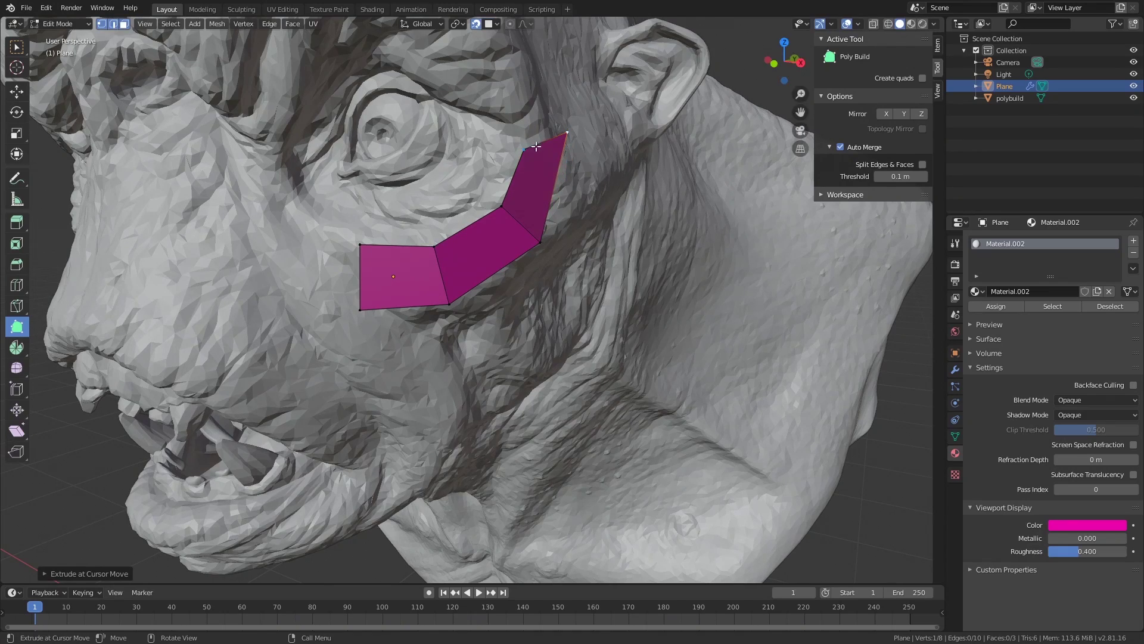
middle_click_drag(537, 150, 566, 211)
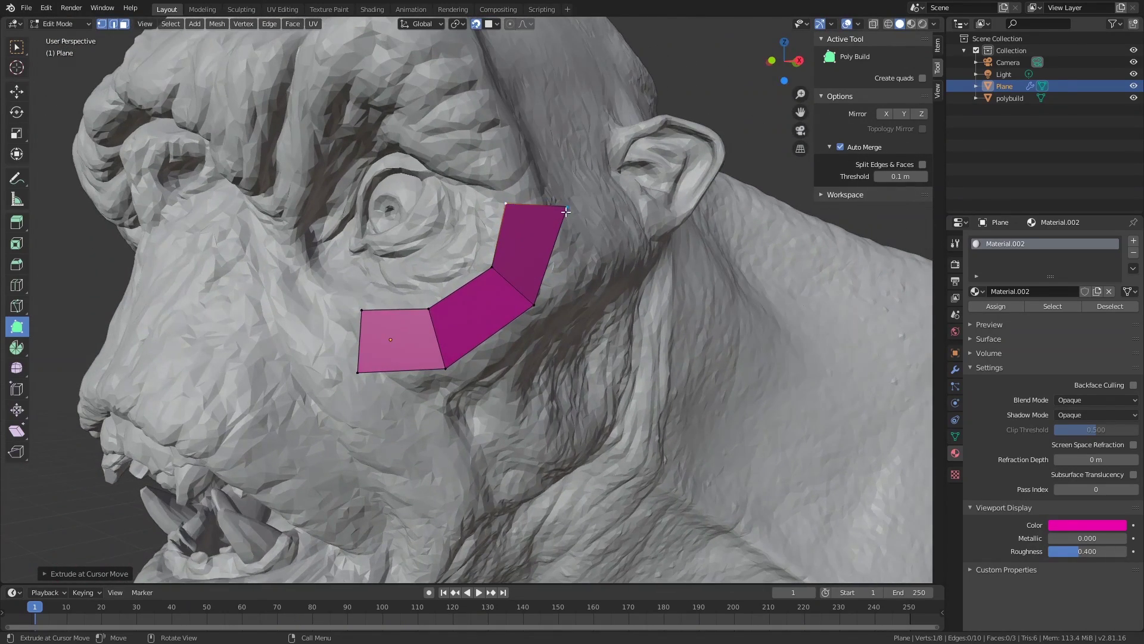
left_click_drag(566, 212, 531, 168)
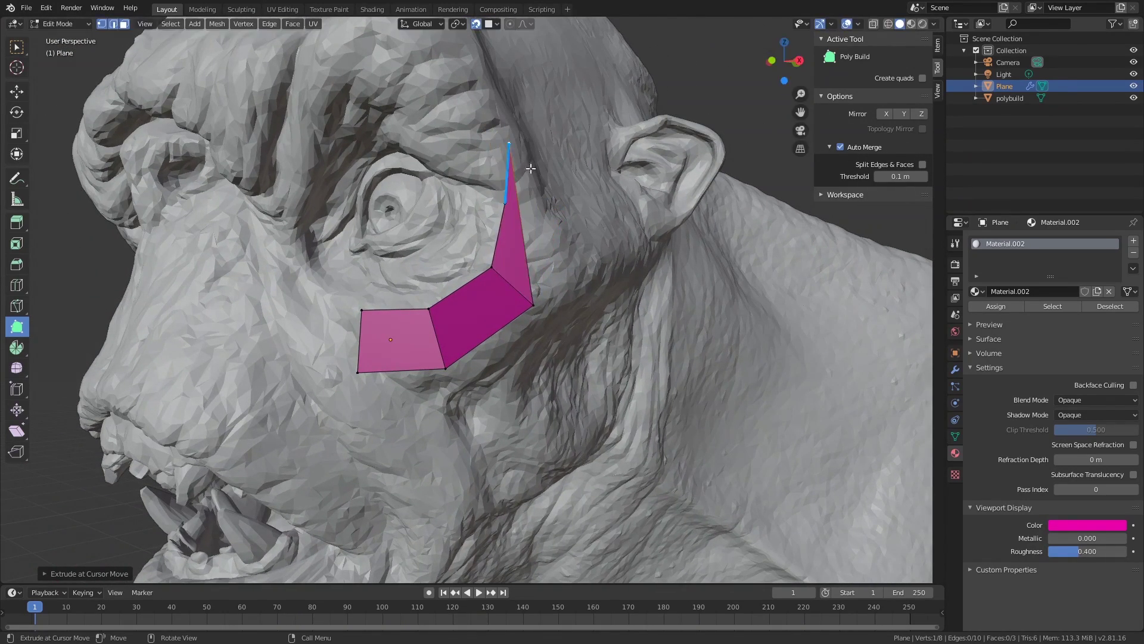
key("ctrl+z")
left_click_drag(556, 208, 518, 161)
left_click_drag(506, 203, 497, 203)
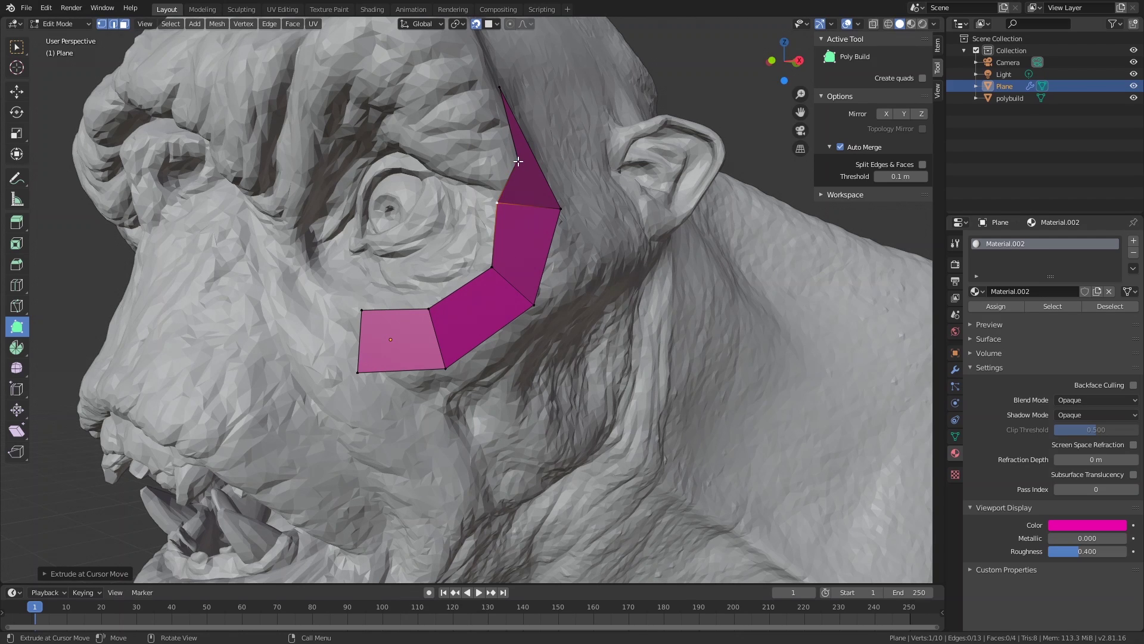
key("ctrl+z")
key("ctrl+z")
Step: Add a fourth face above the strip's upper edge at the temple and adjust its end corner
left_click_drag(462, 93, 471, 132)
middle_click_drag(482, 138, 454, 150)
middle_click_drag(322, 247, 367, 236)
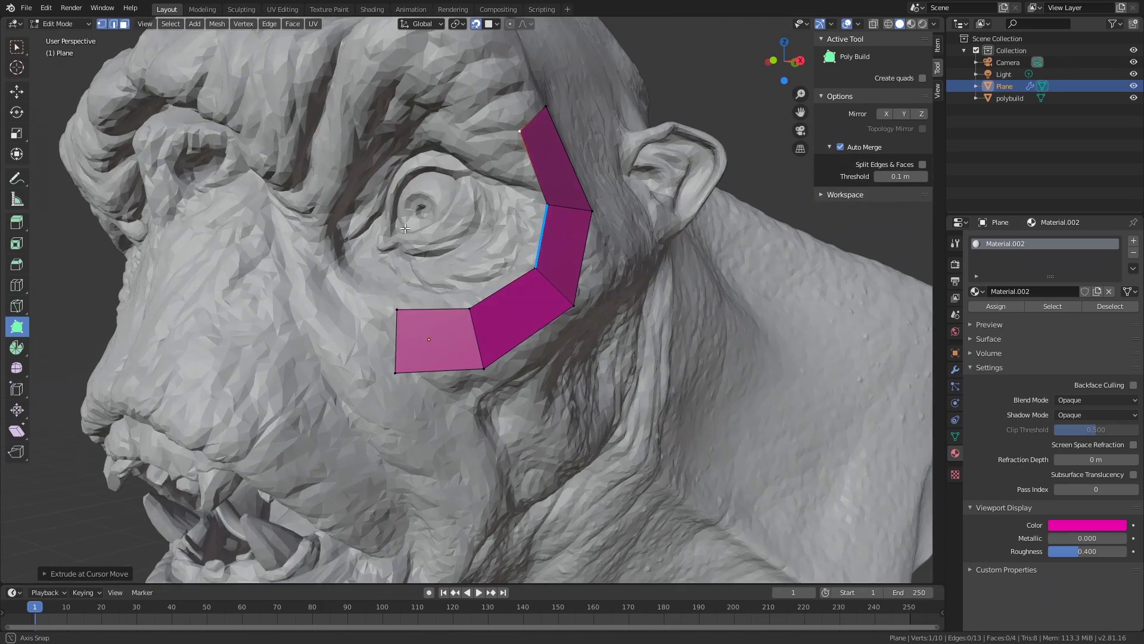
middle_click_drag(522, 133, 487, 171)
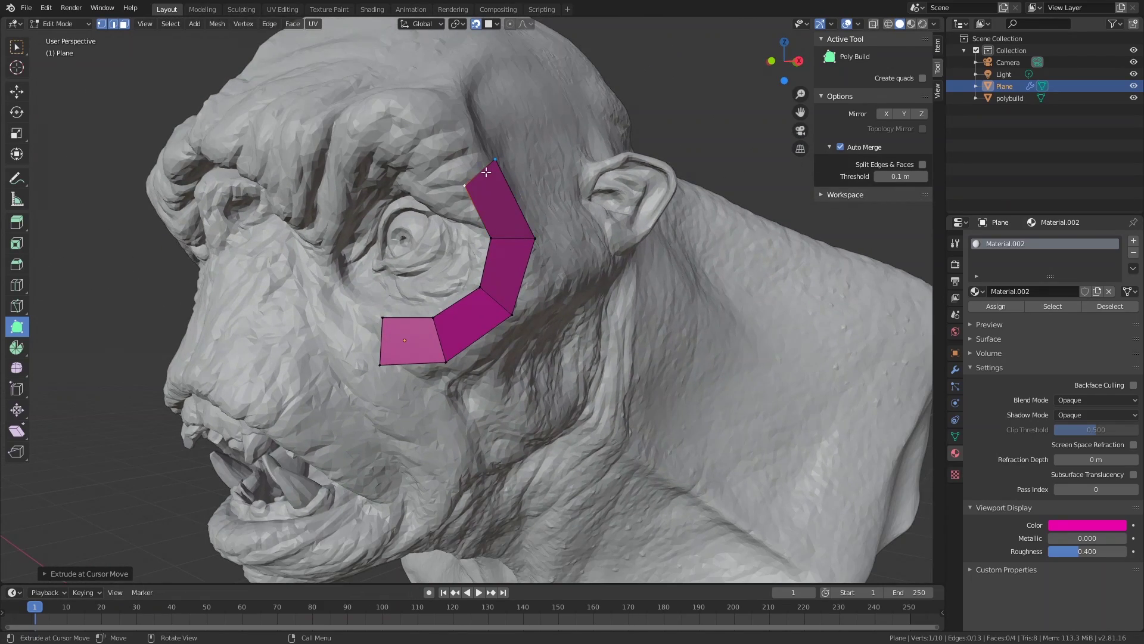
Step: Extrude a fifth face upward from the strip's end toward the outer brow and adjust its inner corner
left_click_drag(474, 167, 444, 128)
middle_click_drag(444, 128, 473, 104)
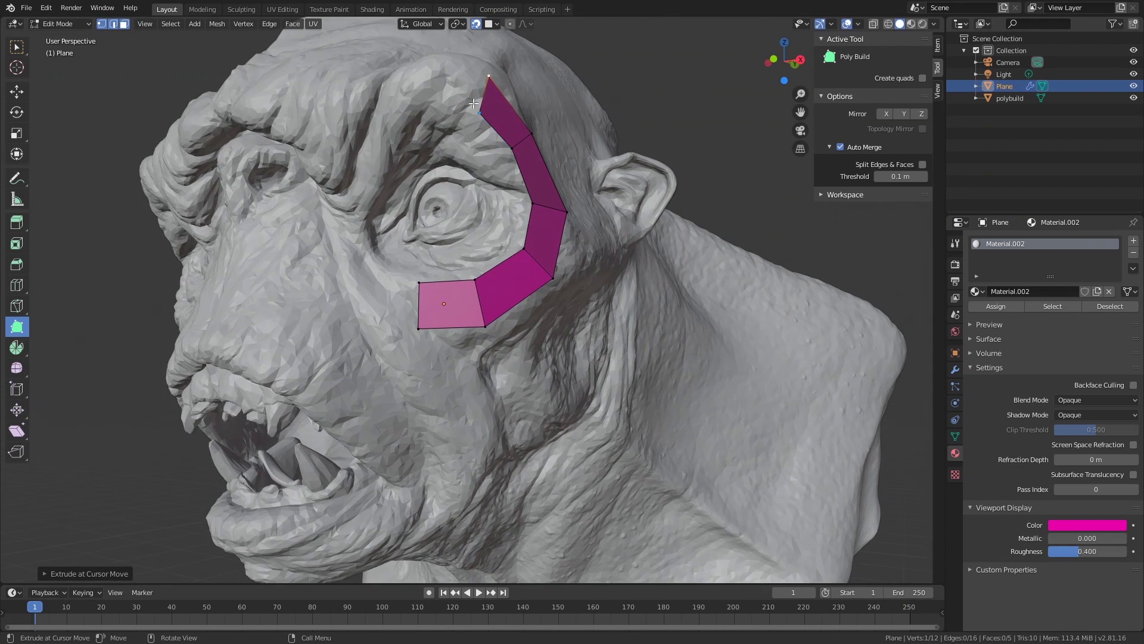
left_click_drag(480, 111, 471, 109)
scroll(489, 124, "up", 2)
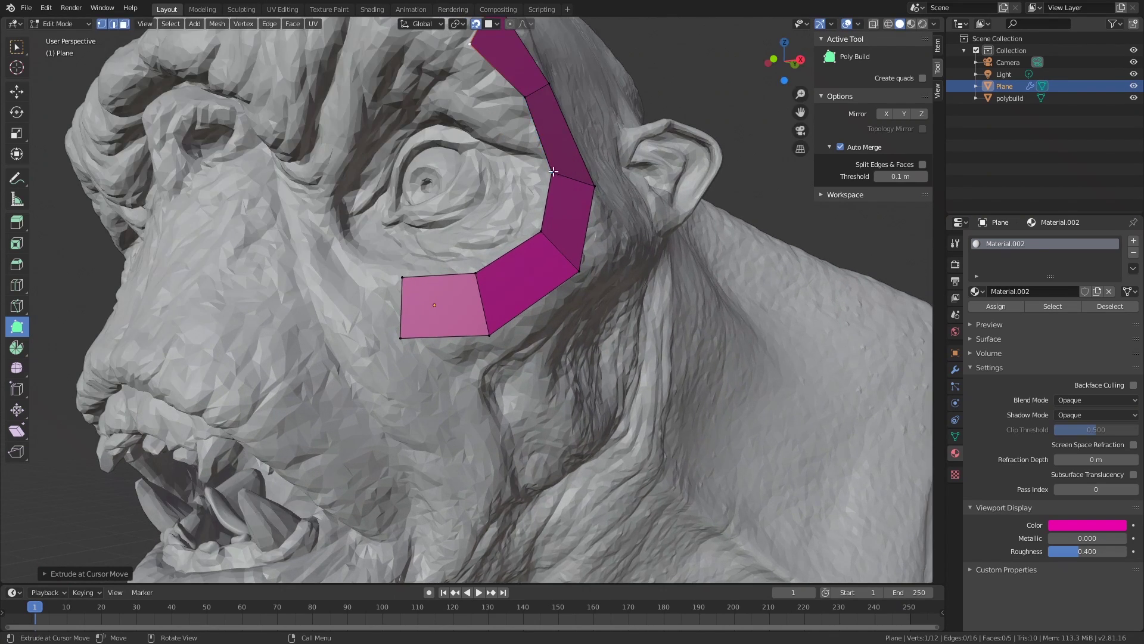
Step: Extrude three more faces across the brow and down beside the nose bridge, adjusting the last face's outer corner
middle_click_drag(515, 149, 542, 221, "shift")
left_click_drag(514, 97, 440, 118)
left_click_drag(449, 64, 361, 275)
left_click_drag(313, 272, 326, 286)
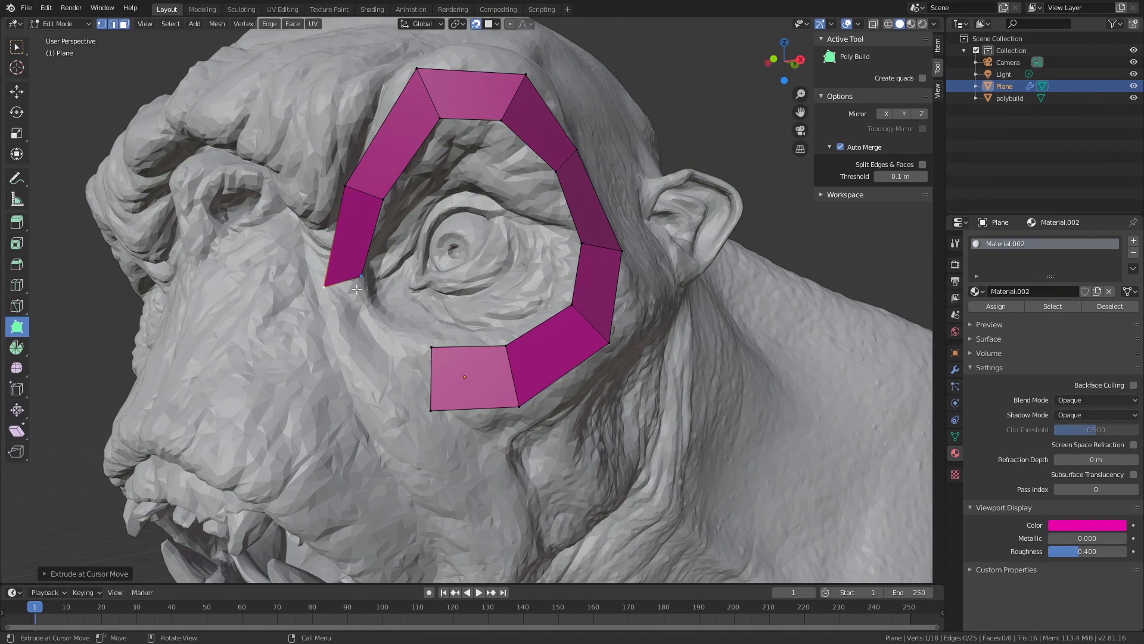
Step: Extrude a ninth face down below the inner eye corner and reposition its lower corner on the cheek
middle_click_drag(356, 289, 282, 324)
left_click_drag(283, 325, 313, 388)
middle_click_drag(314, 388, 332, 320)
left_click_drag(332, 319, 323, 331)
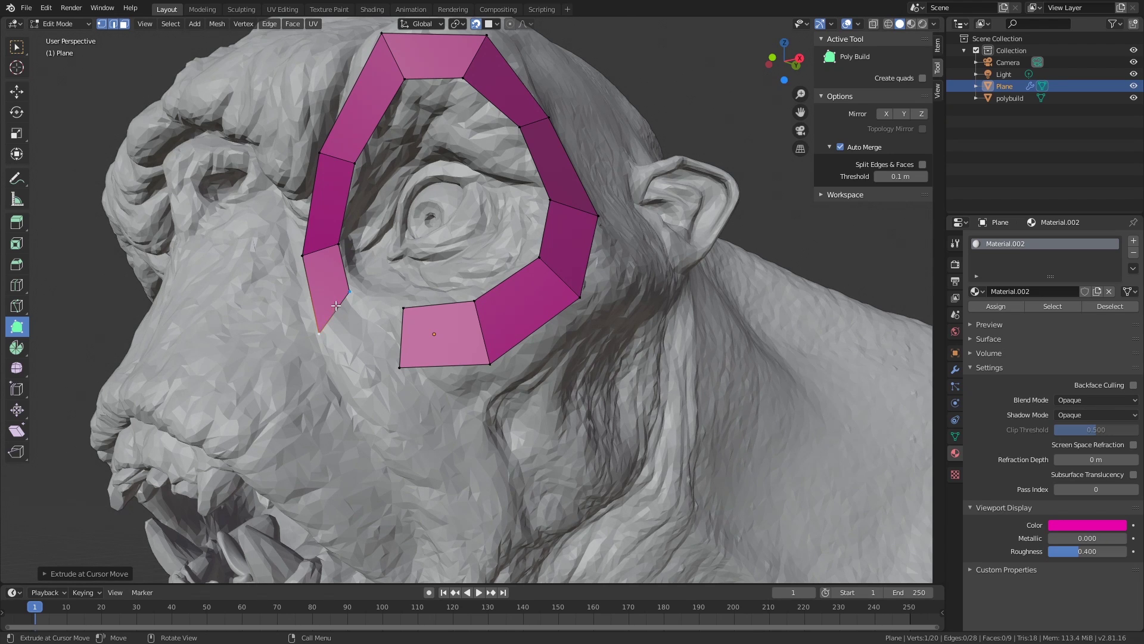
Step: Extrude a tenth face below the eye and merge its end corners with the first face to close the eye loop
left_click_drag(336, 307, 403, 308)
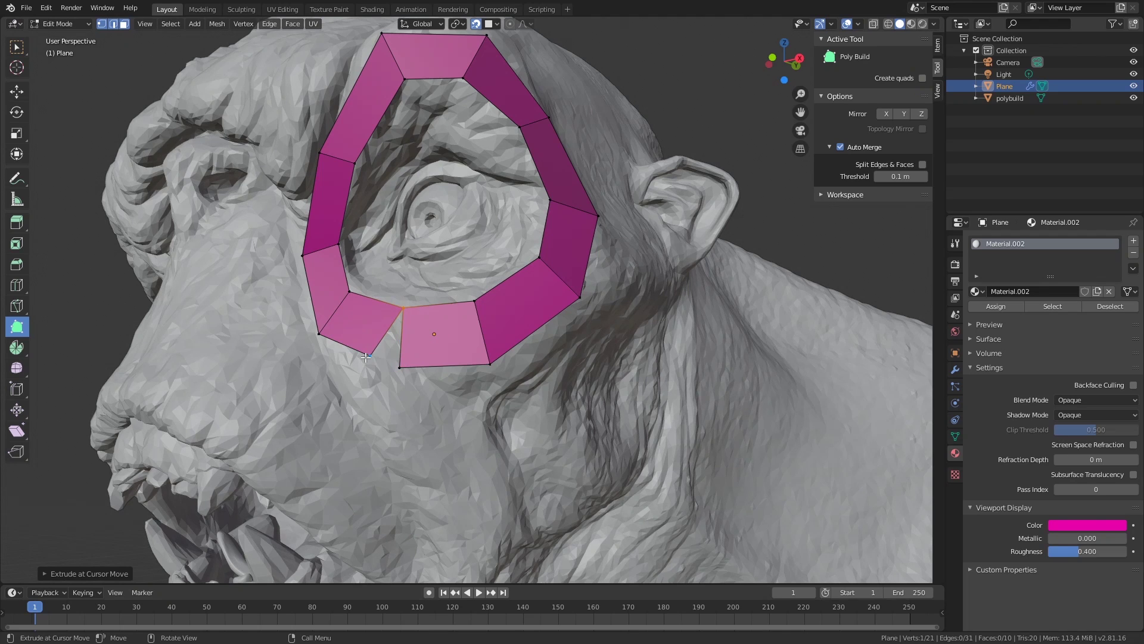
left_click_drag(370, 356, 400, 362)
left_click_drag(405, 309, 404, 309)
mouse_move(400, 365)
left_mouse_down()
mouse_move(390, 357)
mouse_move(396, 370)
left_mouse_up()
Step: Lower the two inner corners of the brow face slightly toward the eye
middle_click_drag(396, 370, 465, 252)
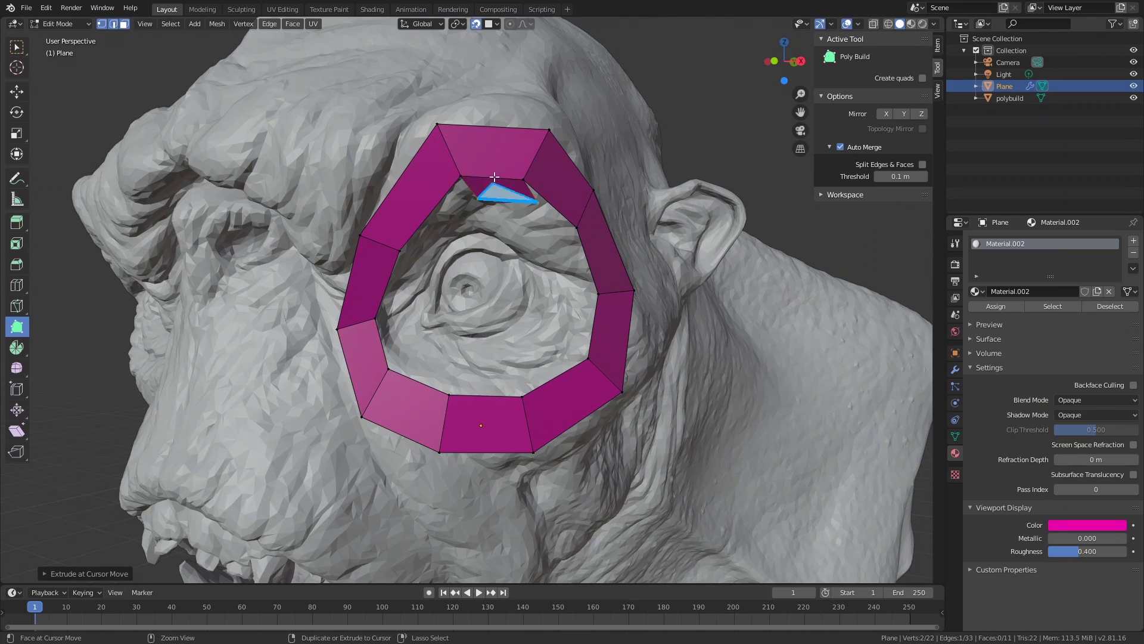
left_click_drag(459, 177, 454, 187)
left_click_drag(524, 179, 524, 192)
Step: Move both outer corners of the loop face beside the nose inward toward the eye to narrow it
scroll(435, 352, "down", 4)
scroll(425, 363, "up", 4)
middle_click_drag(426, 363, 359, 348)
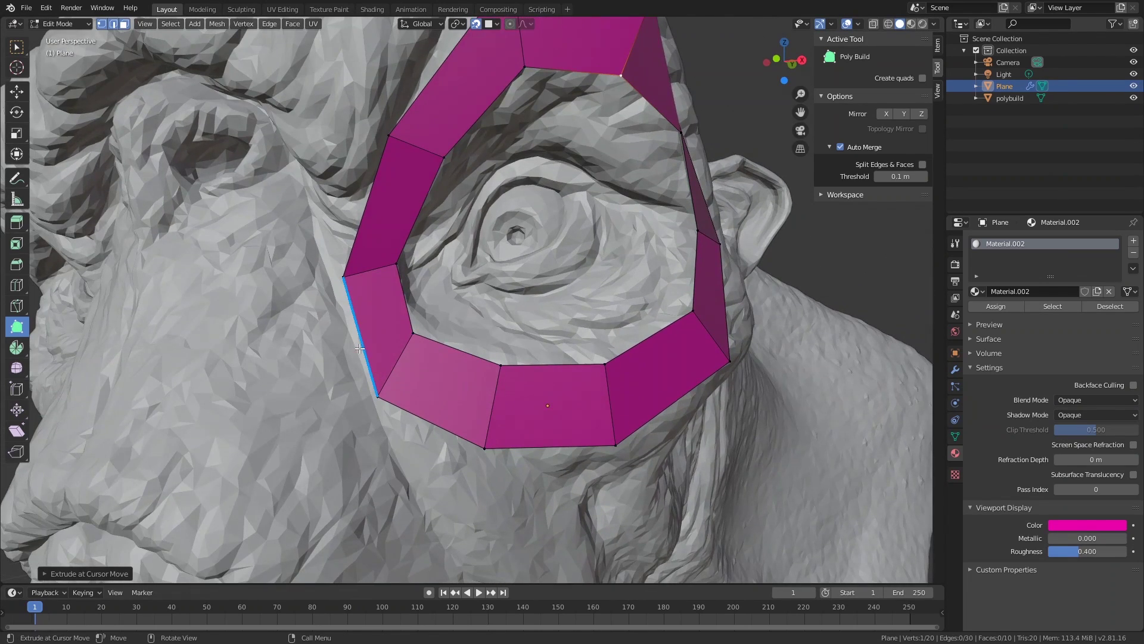
left_click_drag(376, 394, 388, 377)
left_click_drag(344, 279, 359, 278)
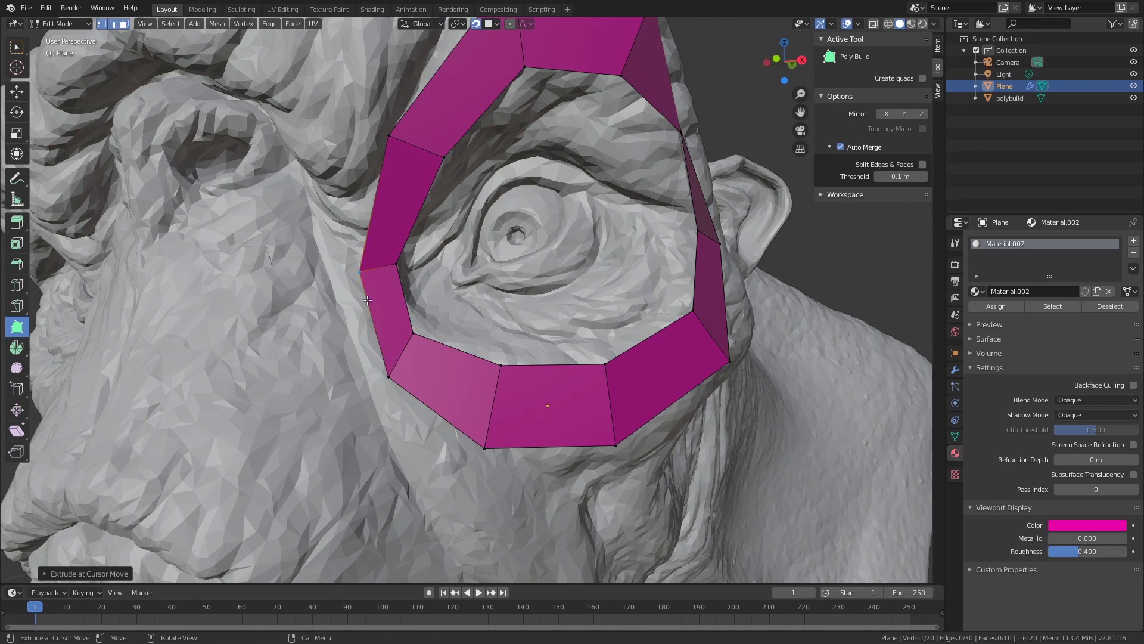
left_click_drag(388, 377, 395, 368)
left_click_drag(359, 279, 363, 274)
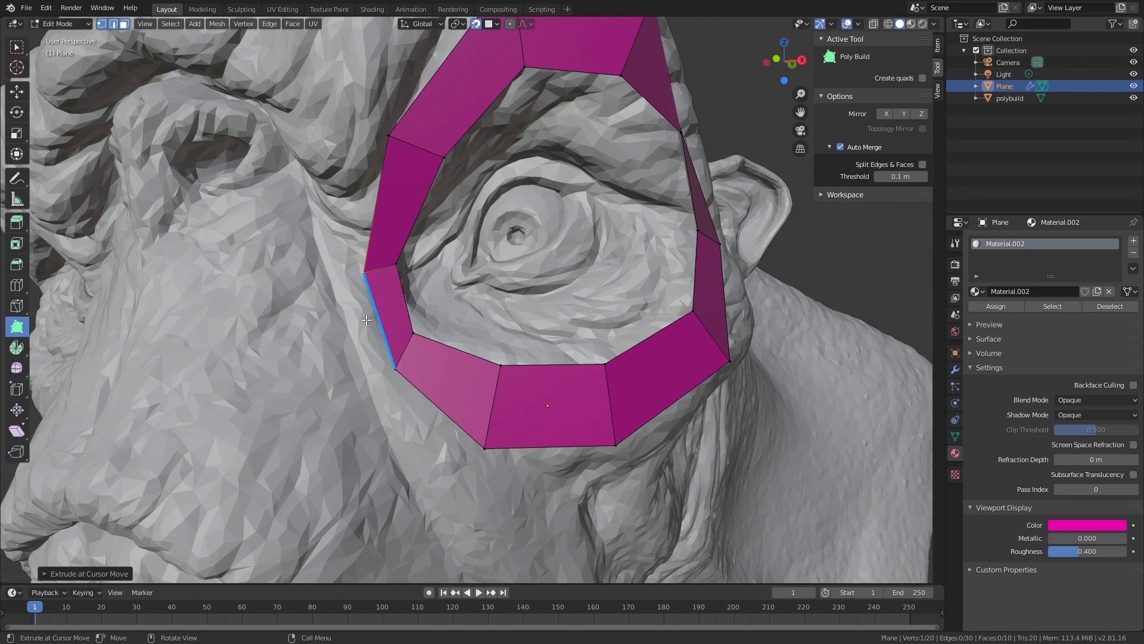
Step: Extrude a narrow face from the eye loop's nose-side edge and a second one from its lower edge down the cheek
left_click_drag(370, 323, 357, 326)
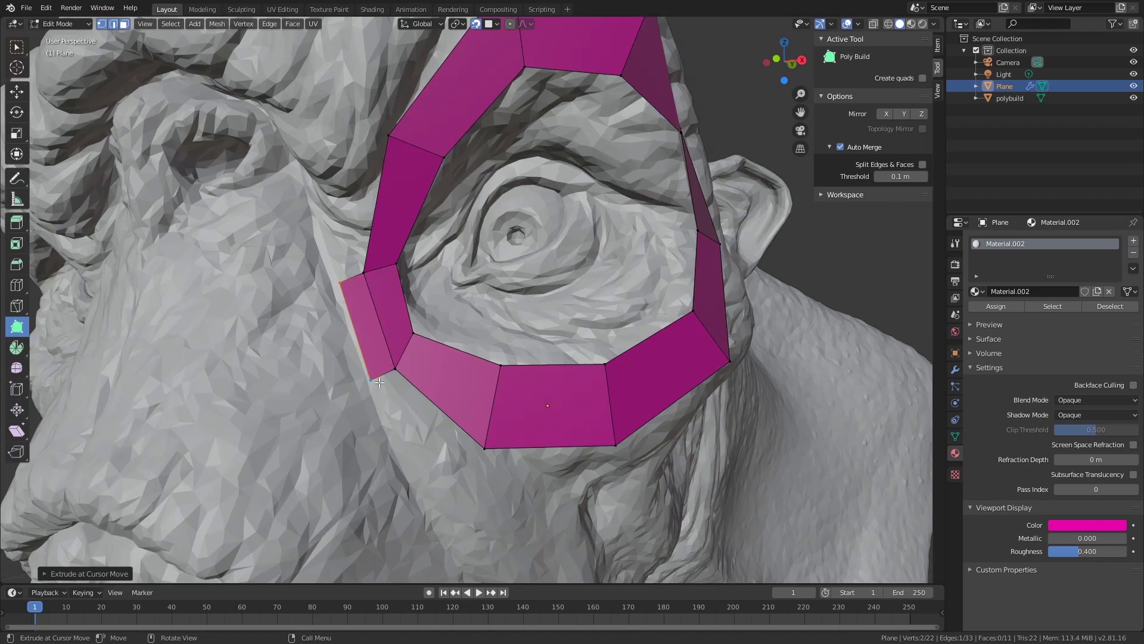
middle_click_drag(356, 327, 394, 378)
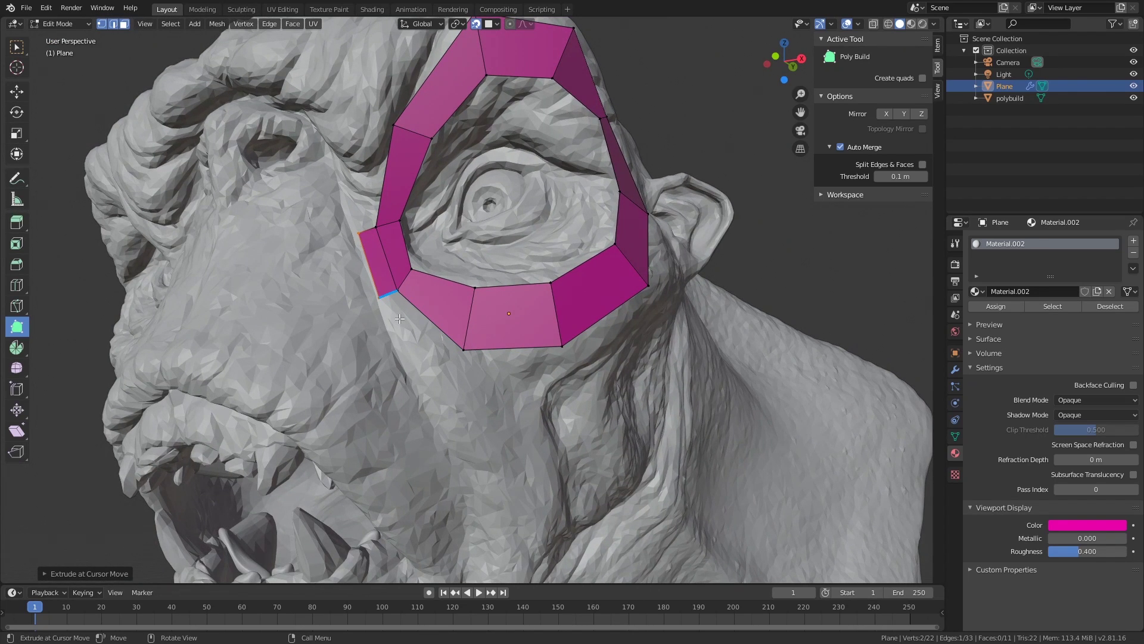
left_click_drag(399, 318, 421, 377)
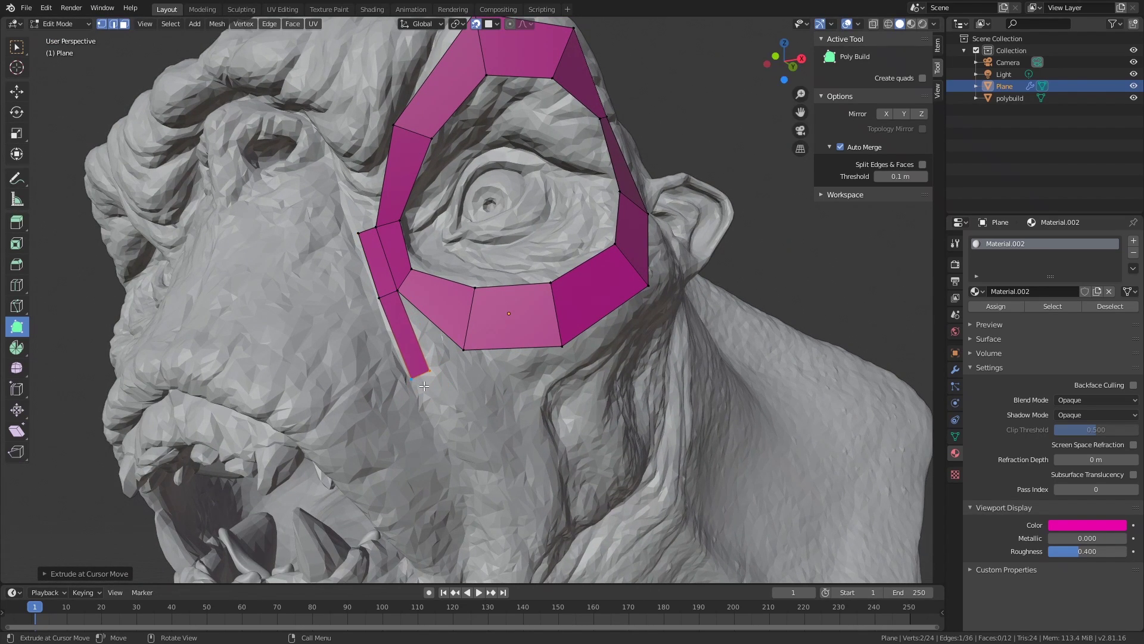
Step: Extrude two more faces from the cheek strip's end down toward the corner of the mouth
scroll(421, 373, "up", 1)
middle_click_drag(428, 382, 435, 325, "shift")
scroll(427, 341, "down", 1)
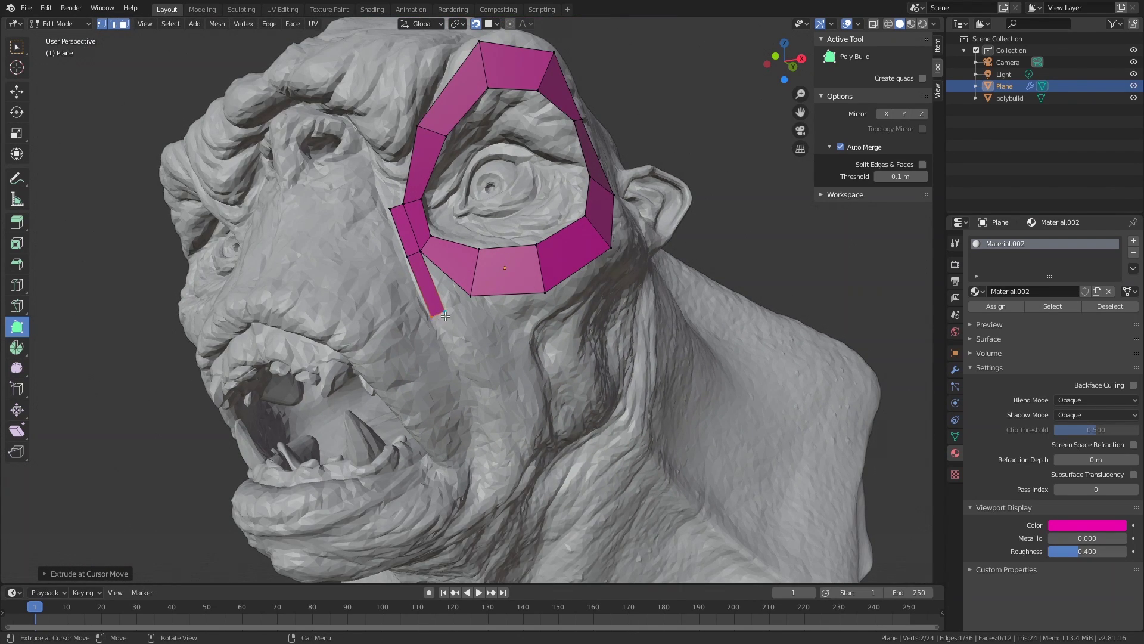
scroll(439, 316, "up", 4)
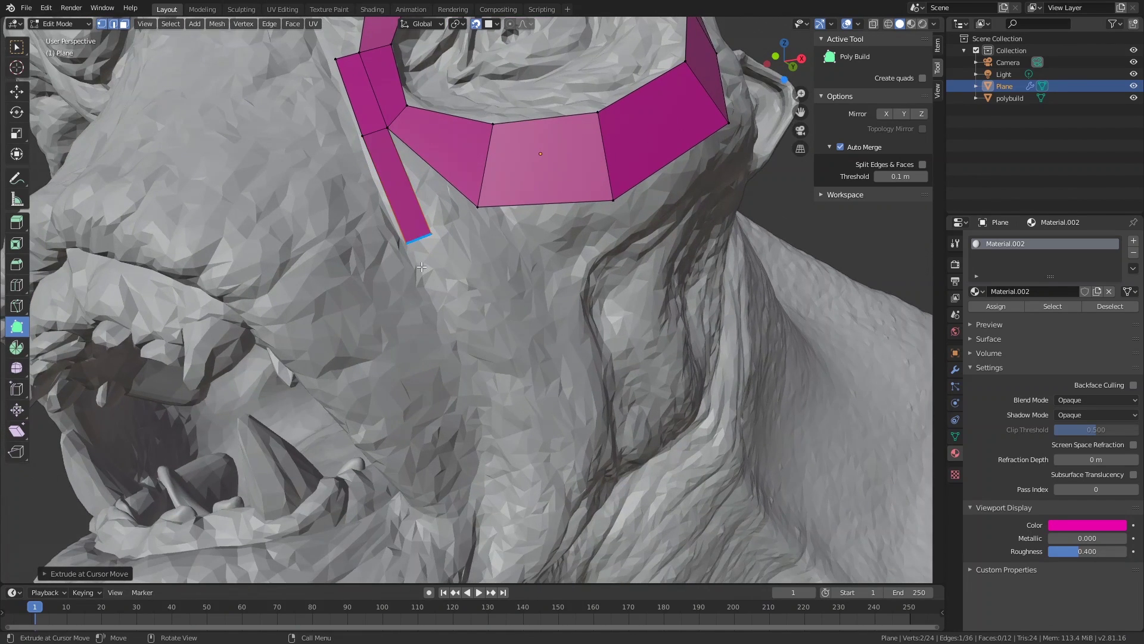
scroll(423, 241, "up", 2)
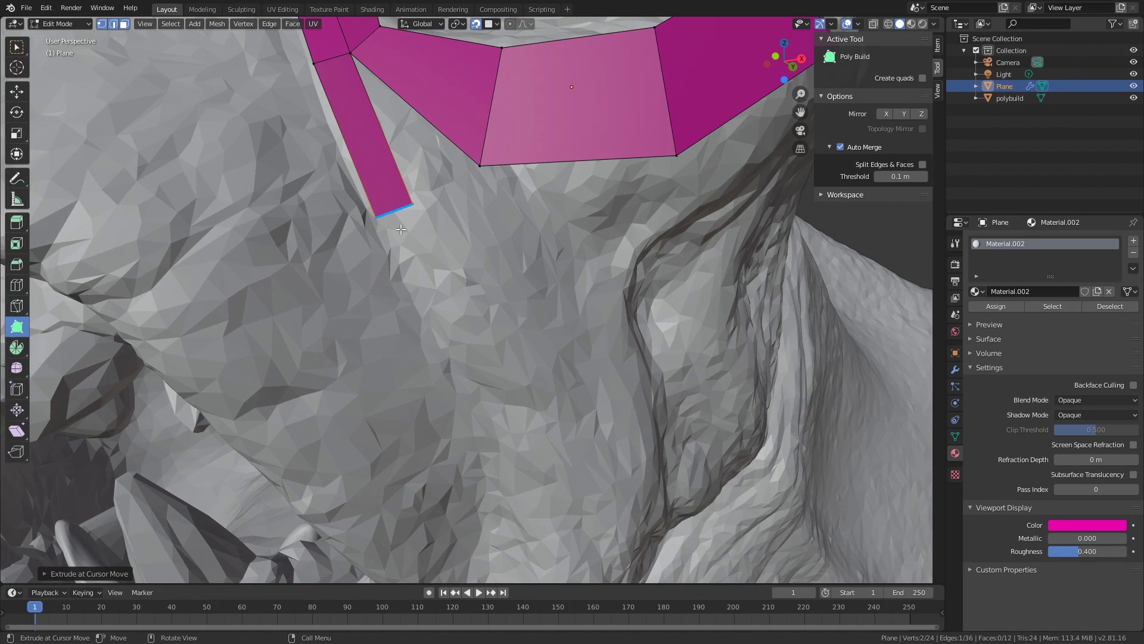
left_click_drag(401, 229, 488, 438)
scroll(513, 348, "down", 5)
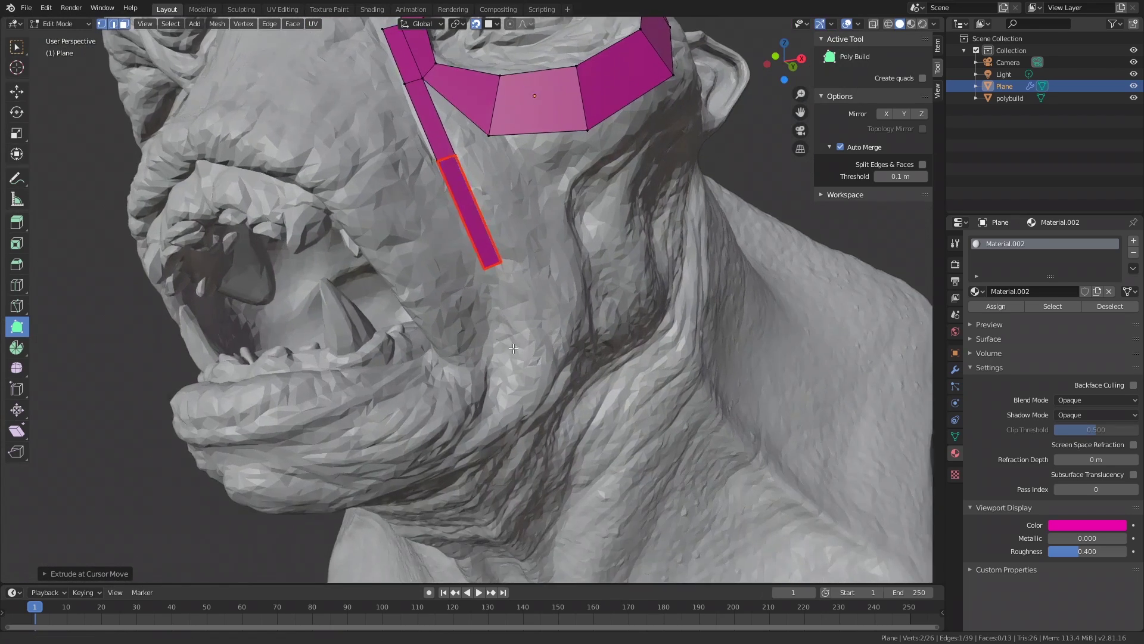
middle_click_drag(514, 348, 406, 207)
scroll(419, 212, "up", 2)
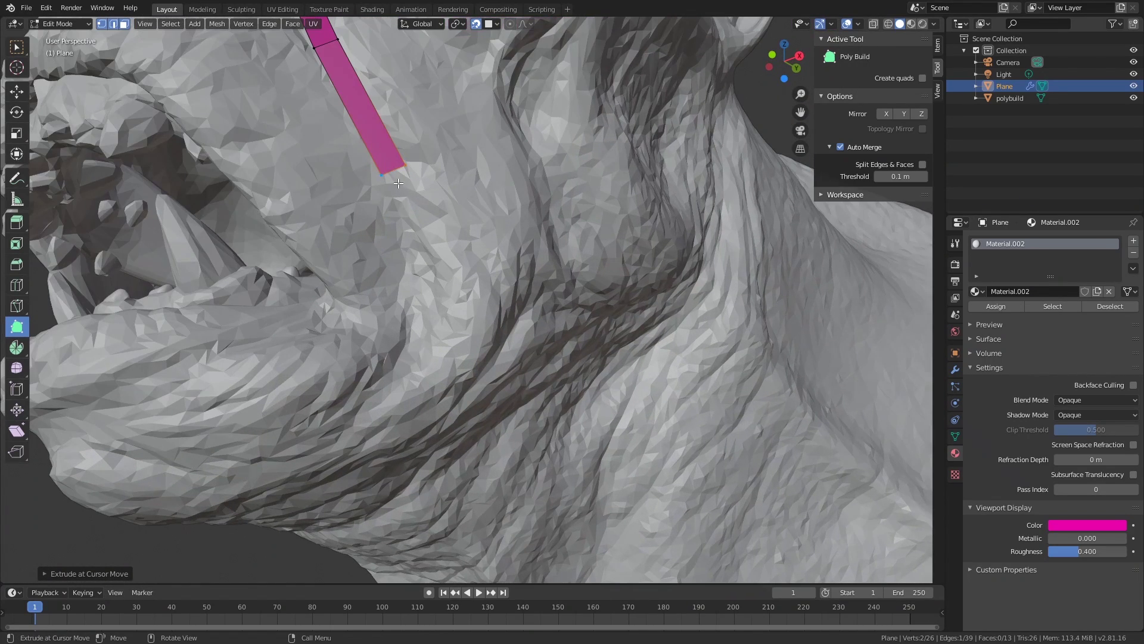
left_click_drag(405, 190, 487, 287)
Step: Widen the cheek strip by moving two of its ear-side corners outward
left_click_drag(405, 166, 432, 151)
scroll(430, 164, "down", 2)
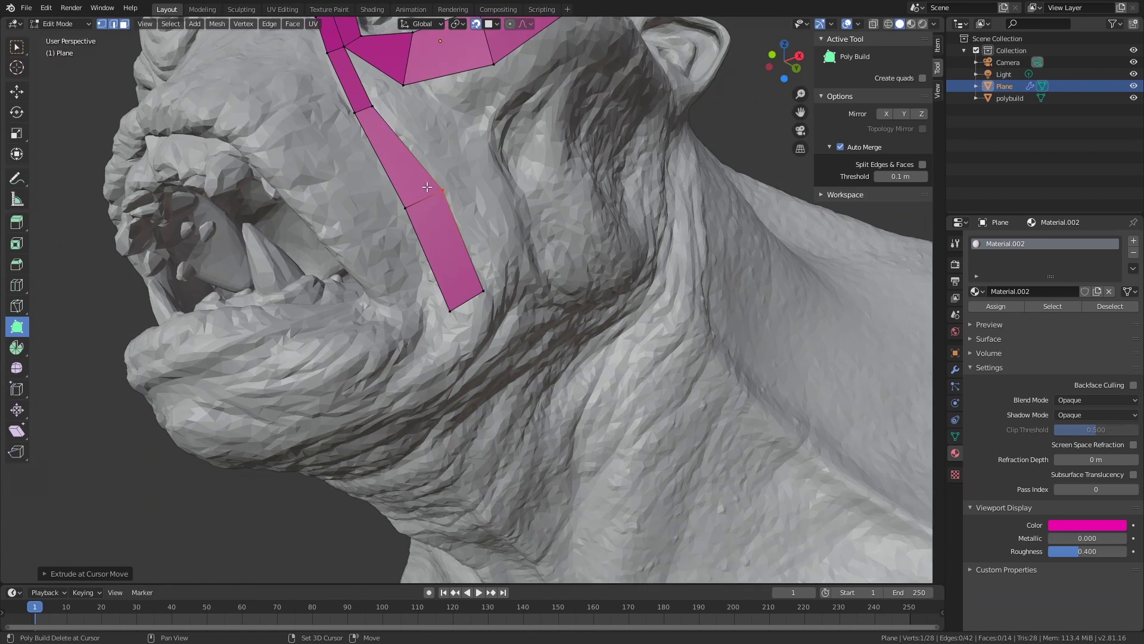
middle_click_drag(427, 187, 455, 264, "shift")
left_click_drag(400, 179, 415, 175)
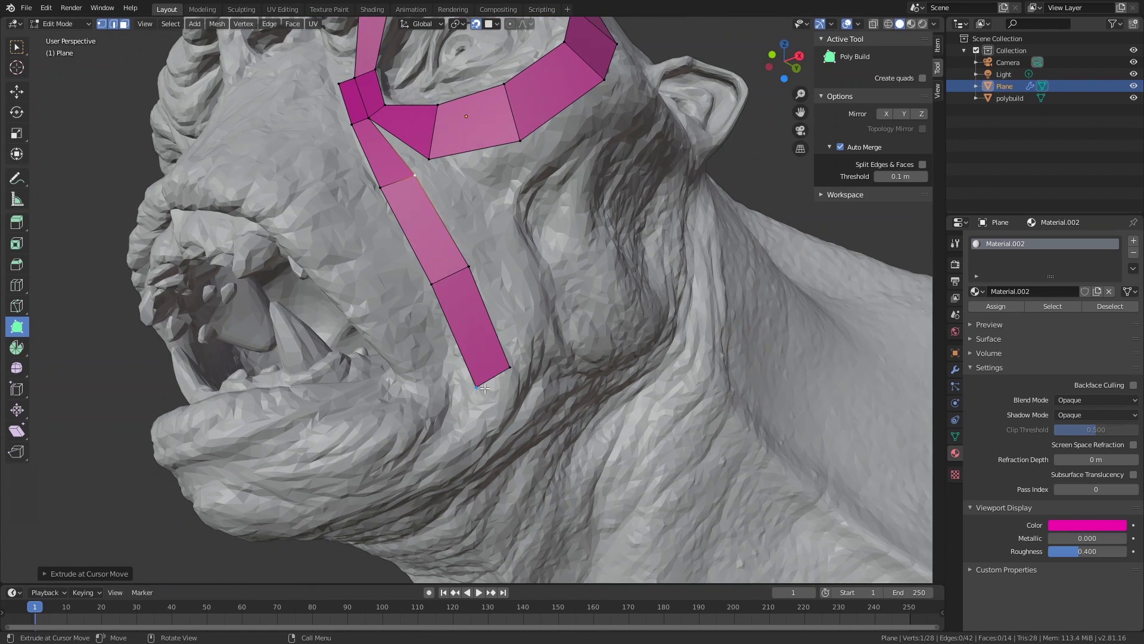
Step: Extrude three faces from the cheek strip's end around the mouth corner and along the lower jaw, adjusting a lower corner
left_click_drag(476, 387, 452, 428)
middle_click_drag(452, 428, 462, 420)
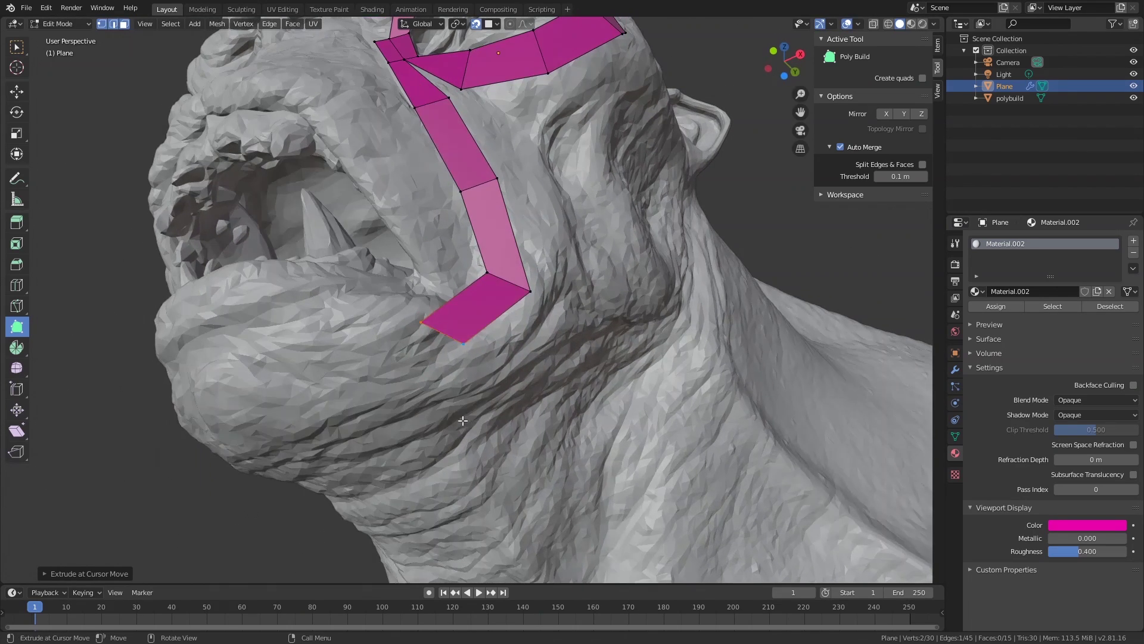
left_click_drag(441, 336, 359, 323, "ctrl")
middle_click_drag(360, 326, 395, 334)
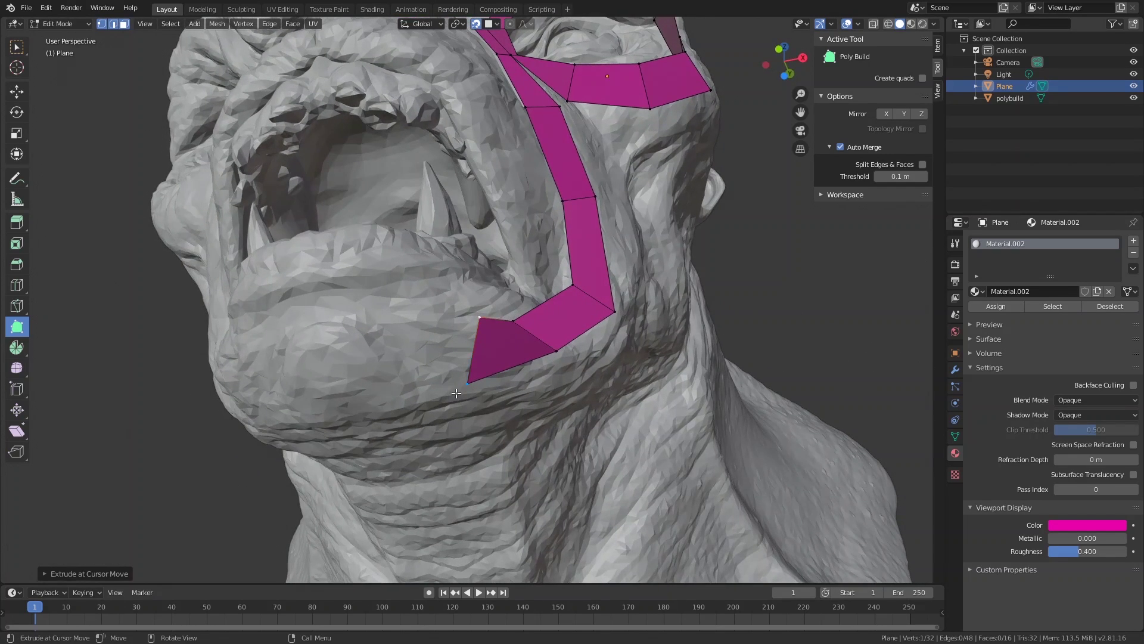
left_click_drag(466, 385, 358, 325)
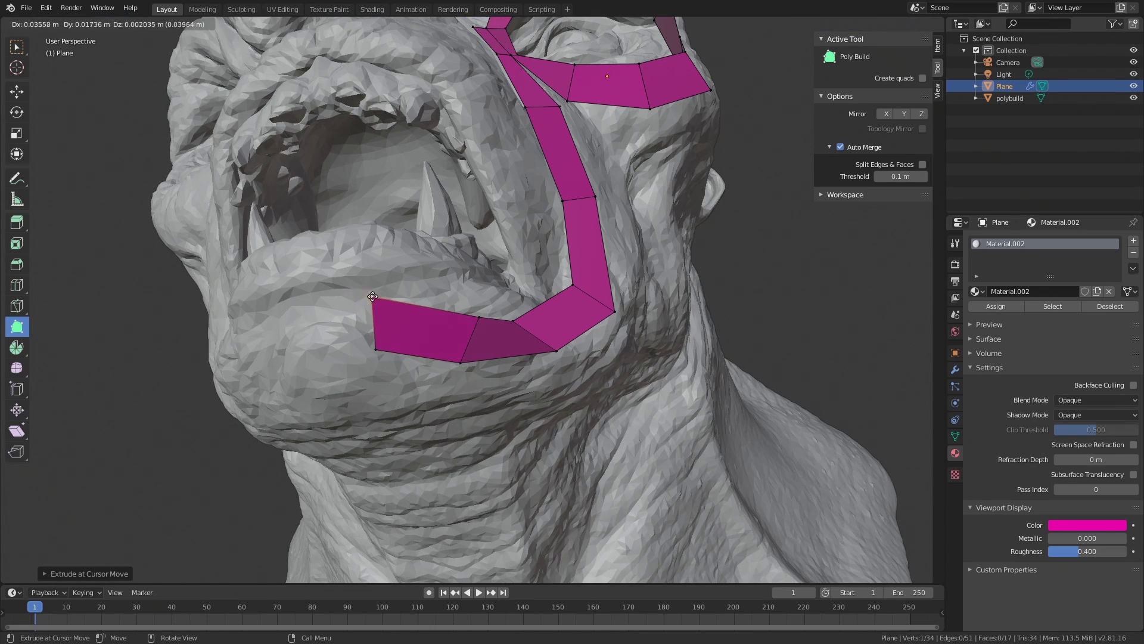
Step: Extrude one more face toward the middle of the chin and reposition the corners of the chin faces
middle_click_drag(358, 345, 404, 358)
left_click_drag(394, 386, 332, 387, "ctrl")
middle_click_drag(333, 386, 462, 424)
left_click_drag(416, 404, 417, 426)
left_click_drag(419, 359, 417, 384)
mouse_move(418, 384)
middle_mouse_down()
mouse_move(399, 427)
mouse_move(492, 457)
middle_mouse_up()
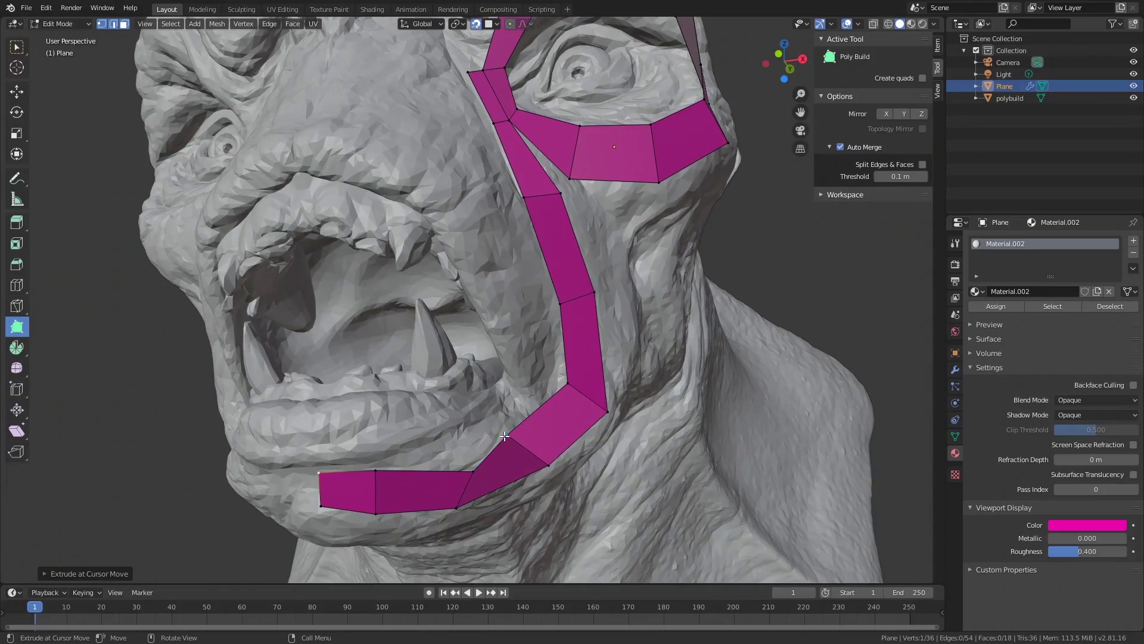
mouse_move(555, 421)
middle_mouse_down()
mouse_move(506, 404)
mouse_move(334, 406)
middle_mouse_up()
left_click_drag(326, 414, 357, 405)
Step: Nudge the eye loop's outer corner at the temple
scroll(394, 402, "down", 1)
middle_click_drag(452, 358, 460, 388)
middle_click_drag(500, 321, 529, 343, "shift")
middle_click_drag(529, 343, 405, 244)
left_click_drag(401, 241, 400, 239)
Step: Try a loop cut through the middle of the face ring around the eye
middle_click_drag(400, 238, 456, 268)
scroll(449, 262, "up", 2)
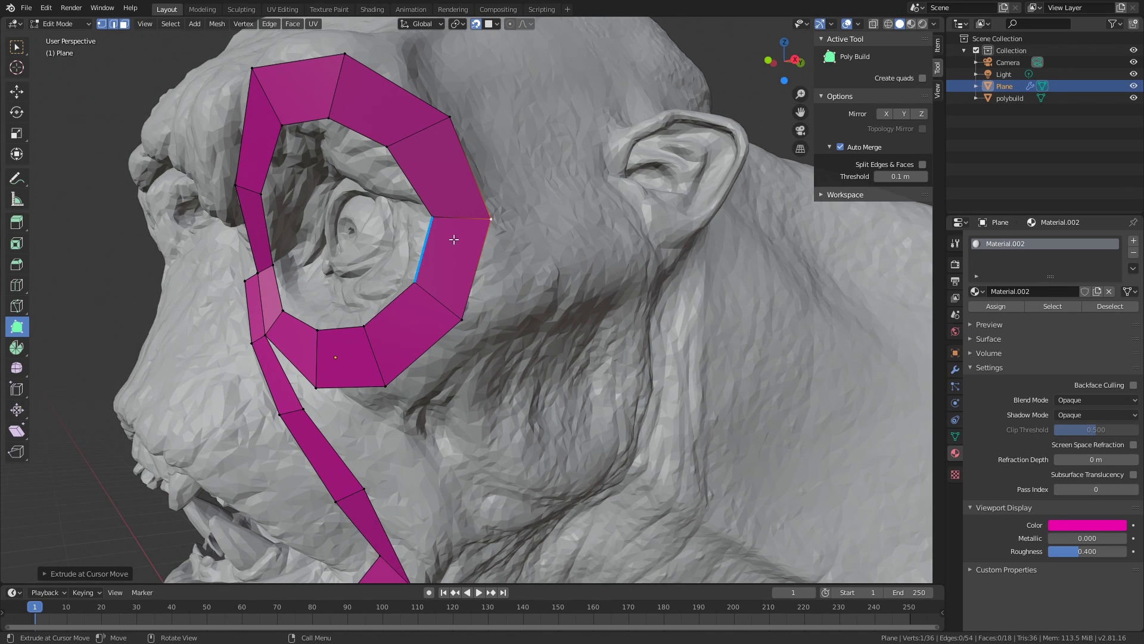
key("ctrl+r")
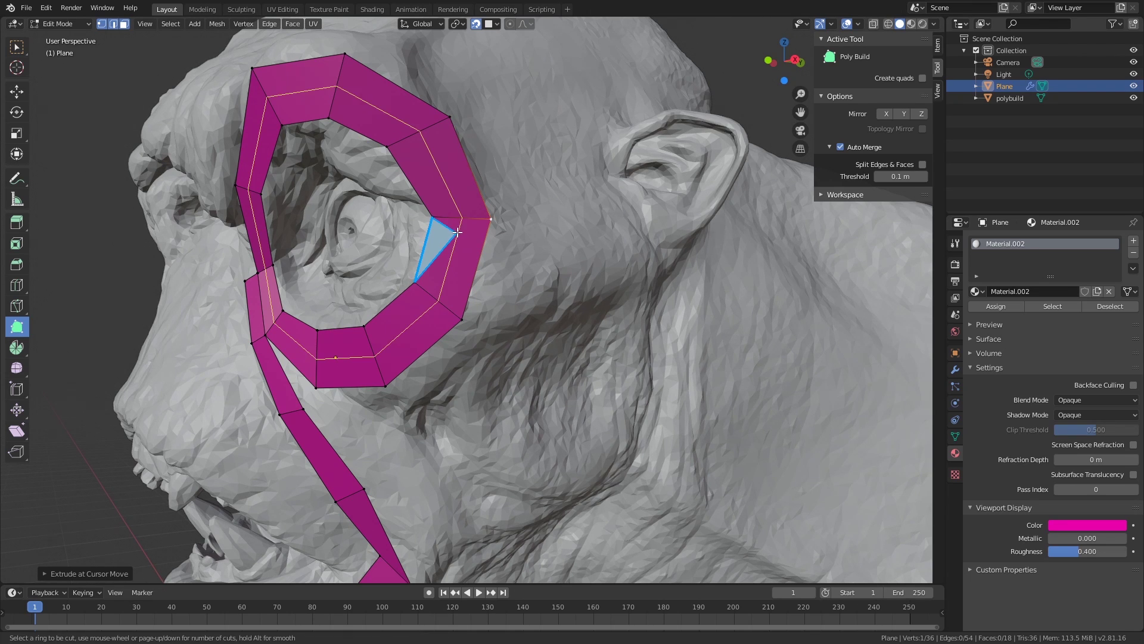
left_click(462, 222)
left_click(463, 222)
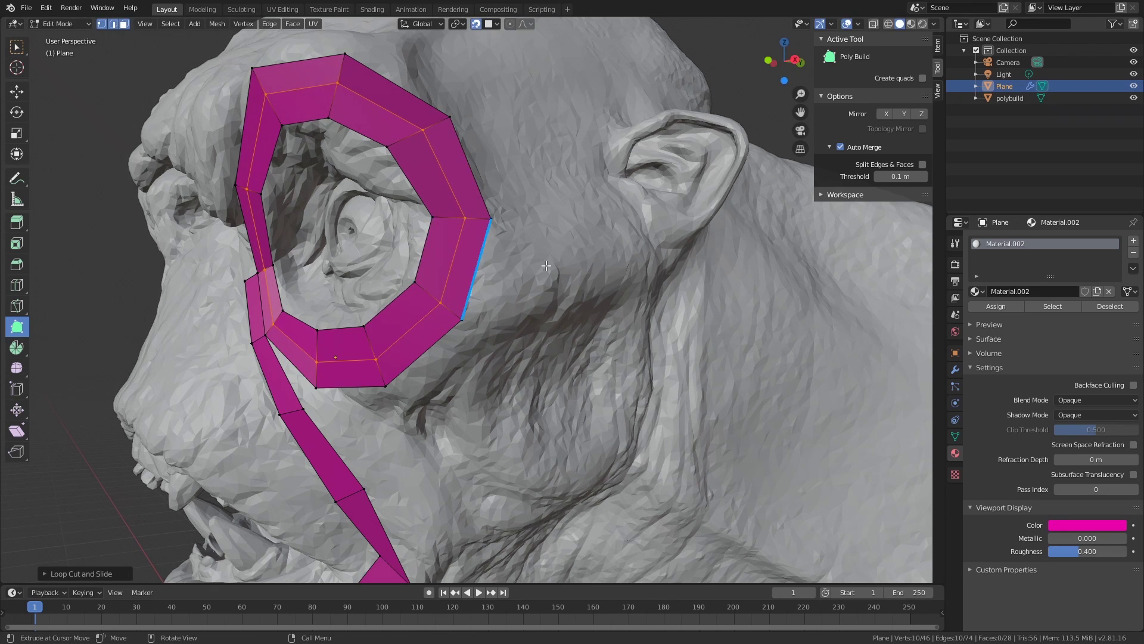
middle_click_drag(332, 228, 470, 270)
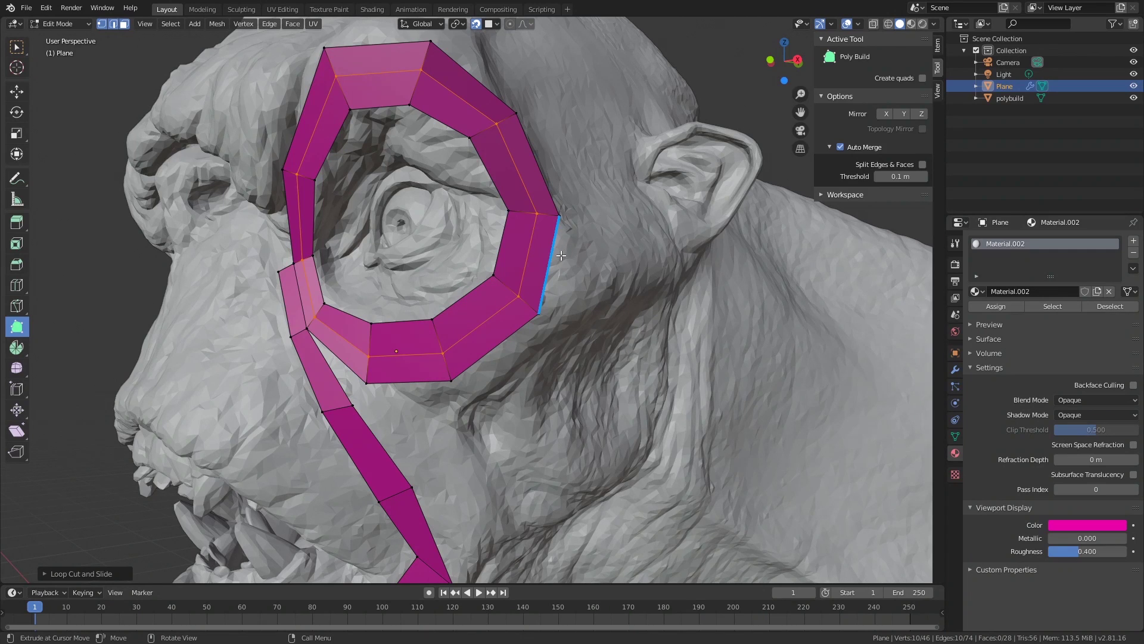
key("ctrl+z")
Step: Extrude two faces from the eye loop's outer edge across the temple to the ear, adjusting the last lower corner
middle_click_drag(560, 262, 557, 277)
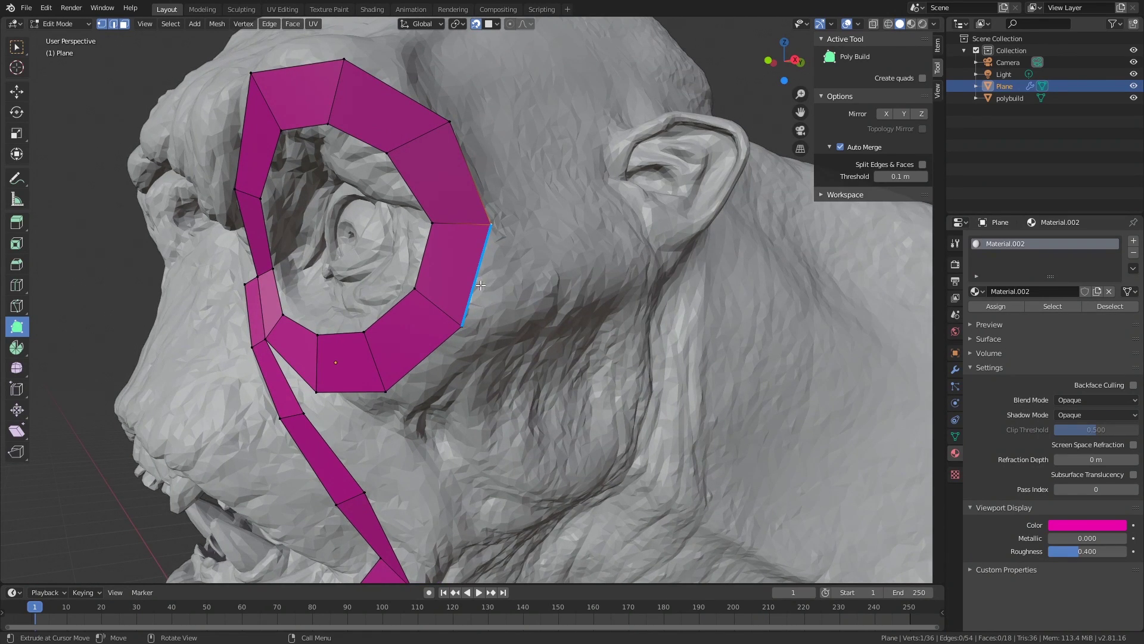
left_click_drag(484, 285, 569, 224)
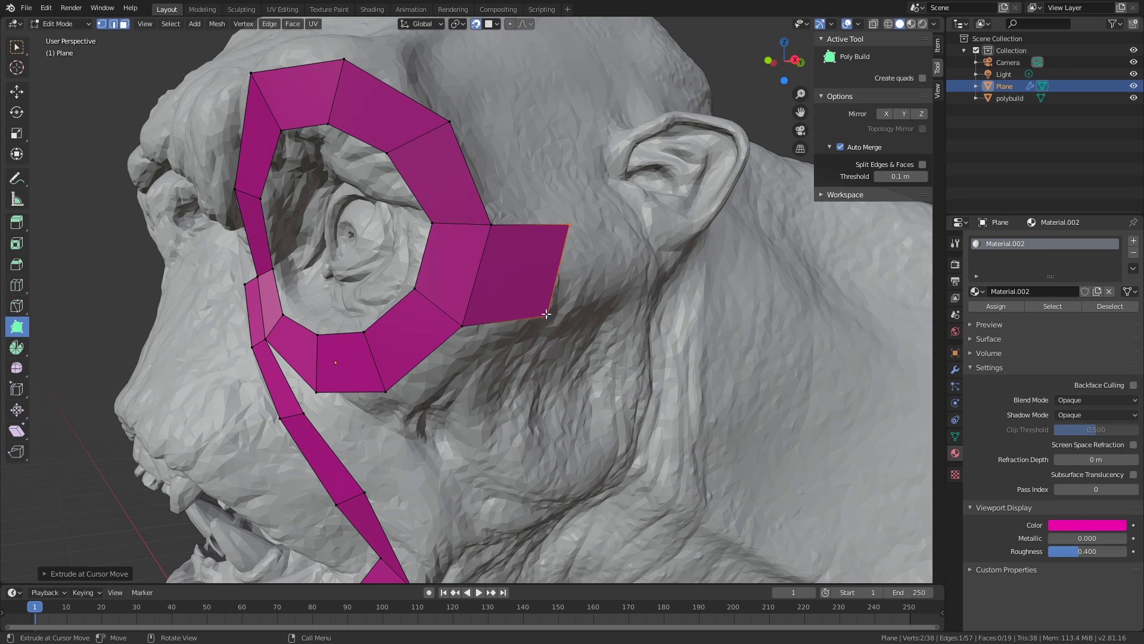
middle_click_drag(547, 314, 495, 253)
left_click_drag(496, 254, 593, 209)
left_click_drag(595, 287, 599, 283)
Step: Extrude two faces down in front of the ear to the jaw and lower the last face's front corner
middle_click_drag(596, 285, 525, 286)
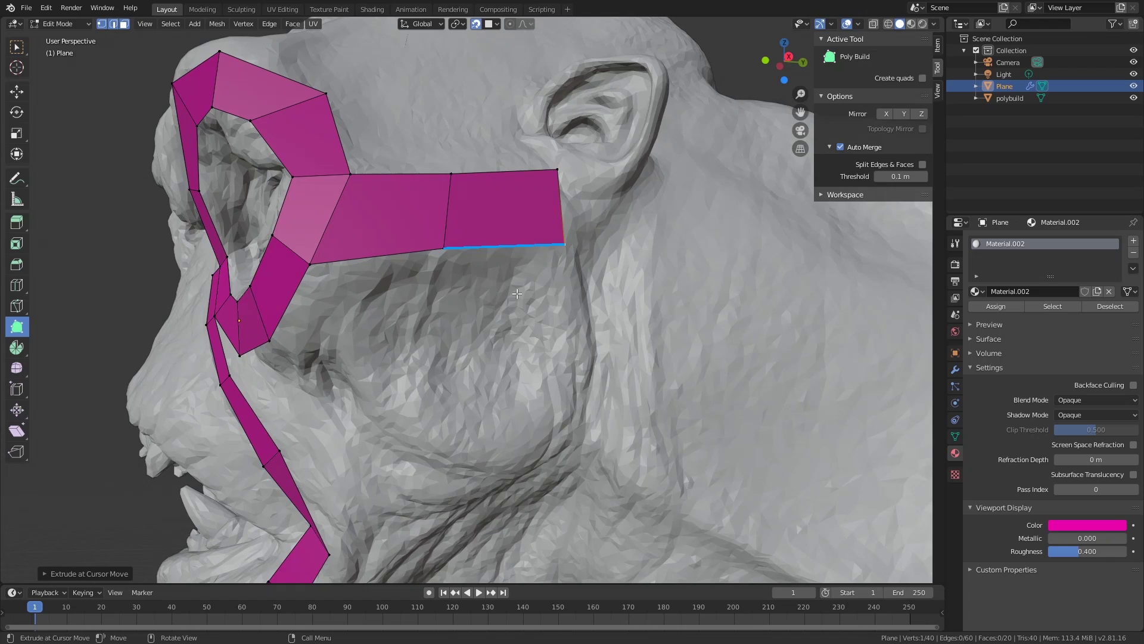
left_click_drag(517, 293, 570, 372)
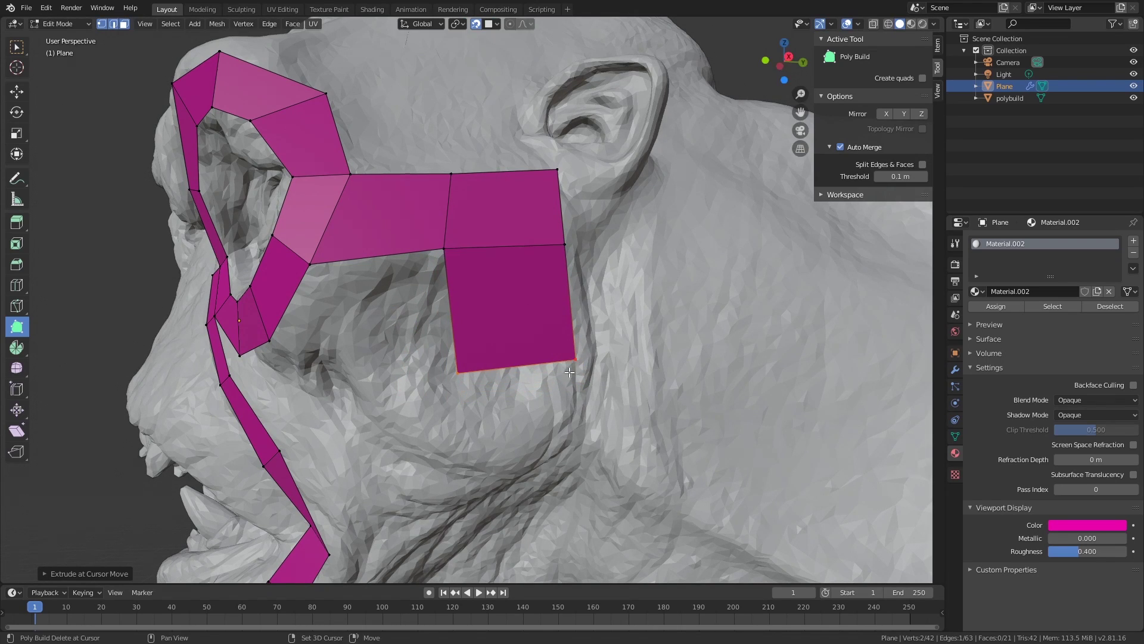
middle_click_drag(570, 373, 545, 289, "shift")
left_click_drag(539, 271, 542, 346)
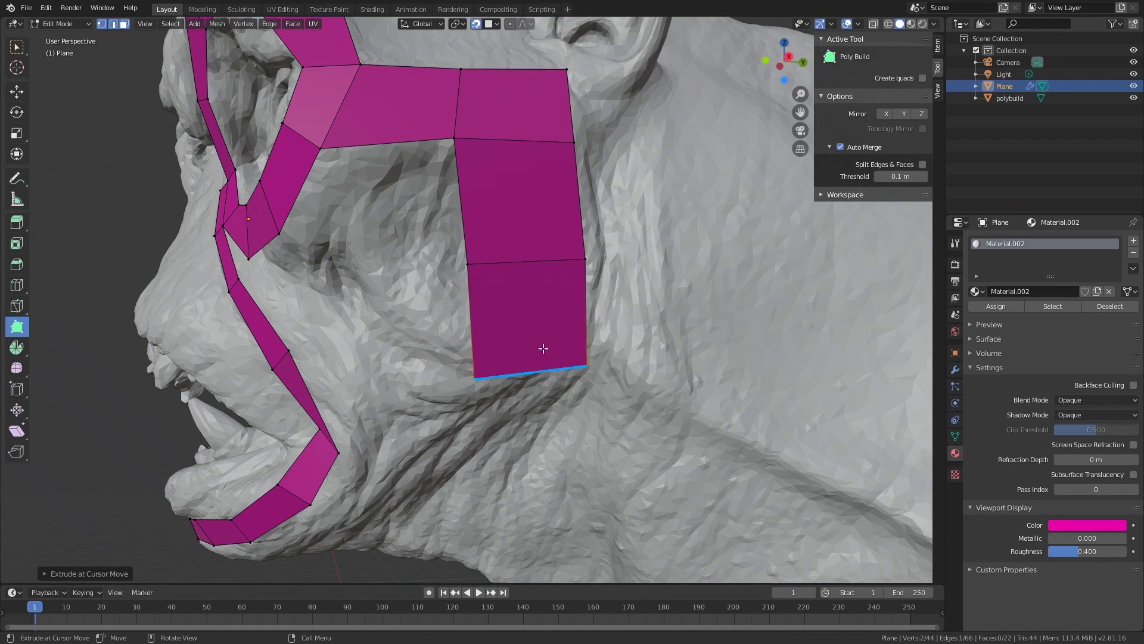
middle_click_drag(541, 345, 552, 337)
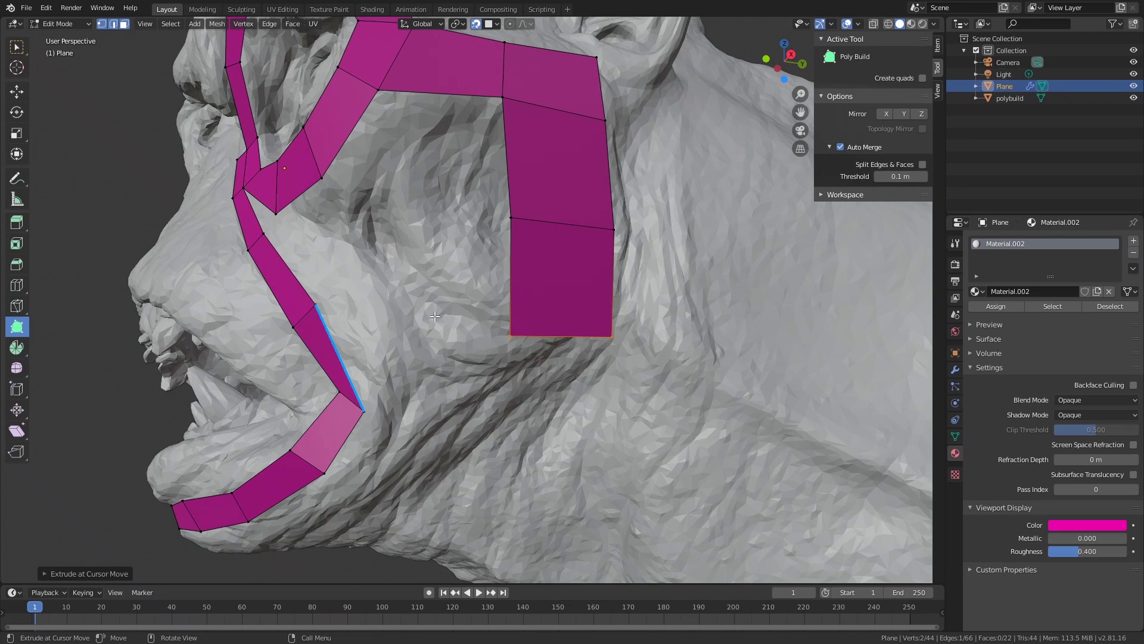
left_click_drag(513, 342, 522, 364)
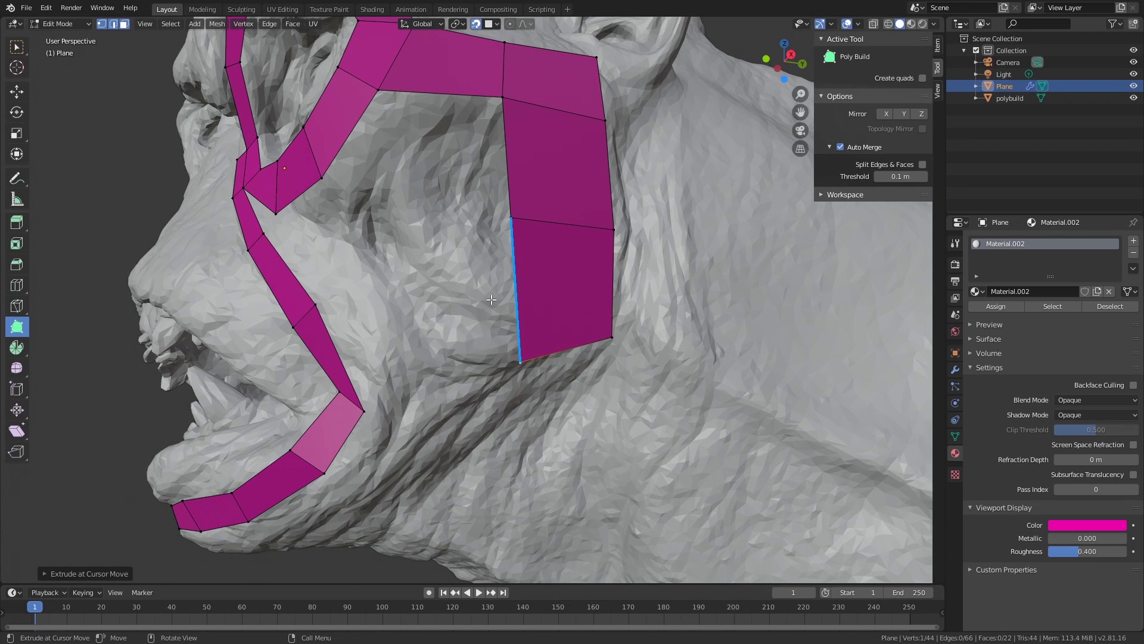
Step: Extrude a face forward along the jaw from the lowest face's front edge and lower its two upper corners
left_click_drag(491, 299, 464, 388)
left_click_drag(424, 240, 419, 264)
left_click_drag(511, 219, 514, 227)
middle_click_drag(514, 227, 546, 194)
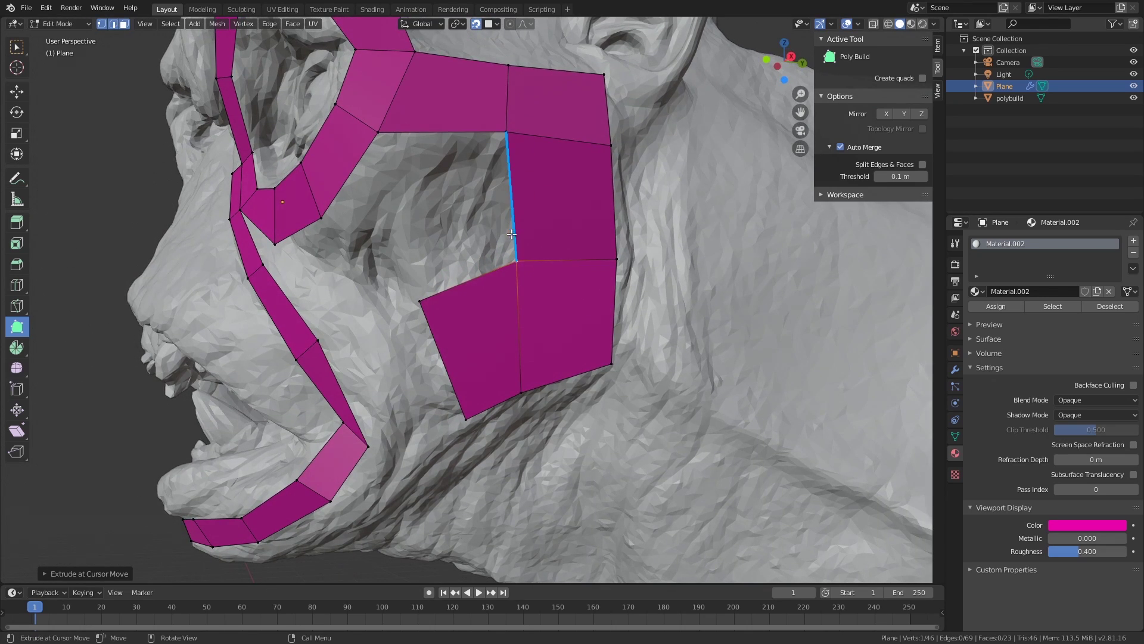
Step: Extrude a wide face from the narrow nose-side face across the nose to its midline and adjust its lower end corner
middle_click_drag(511, 234, 554, 207)
middle_click_drag(482, 288, 507, 326)
scroll(500, 286, "down", 3)
scroll(507, 281, "up", 2)
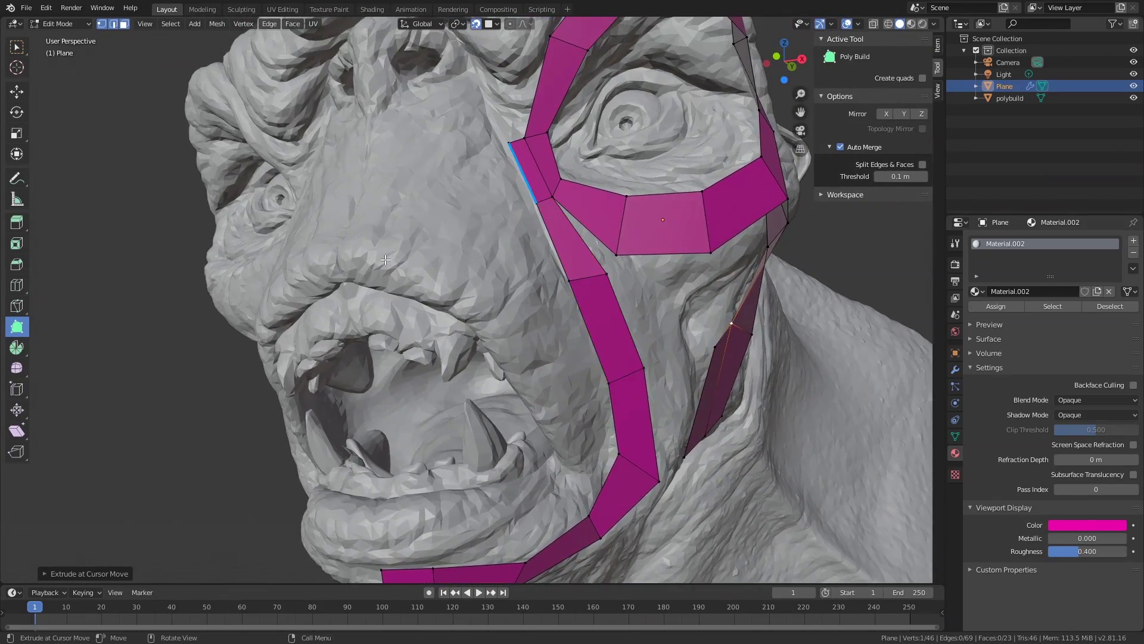
middle_click_drag(385, 265, 354, 244, "ctrl")
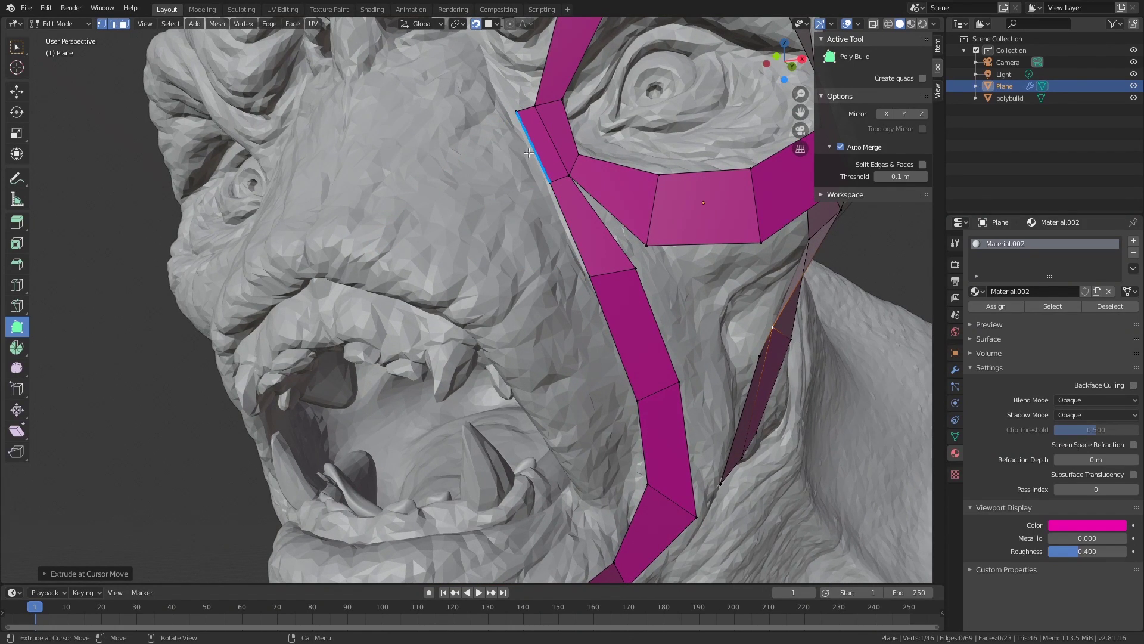
left_click_drag(529, 153, 341, 126)
left_click_drag(368, 197, 329, 192)
Step: Add one loop cut across the wide nose face, slid toward the nose's midline
middle_click_drag(329, 193, 418, 213)
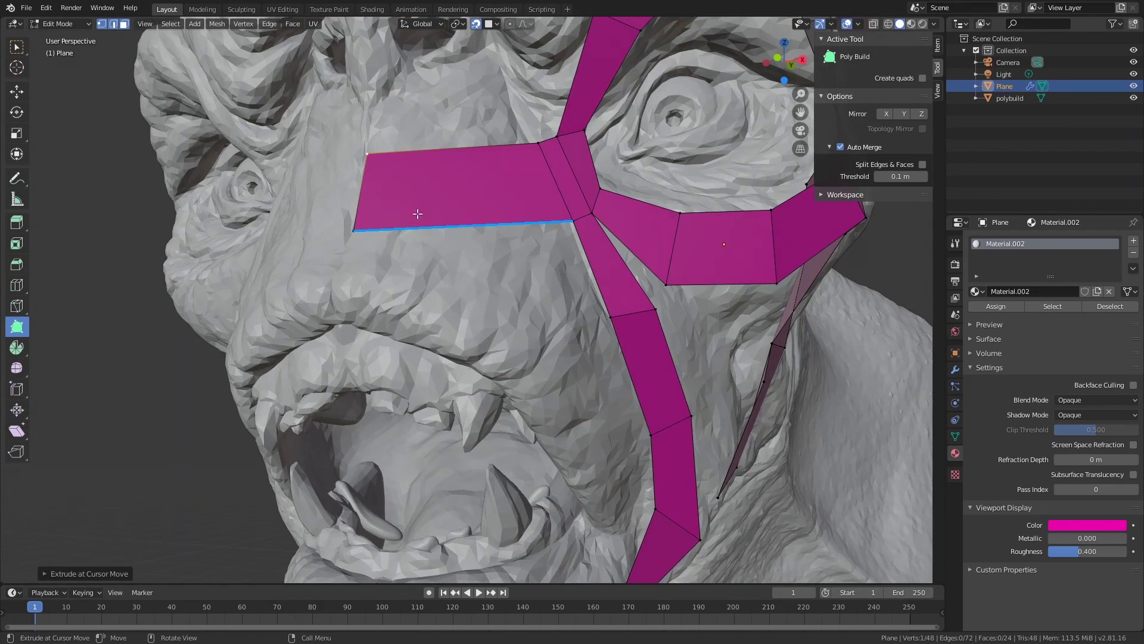
key("ctrl+r")
left_click(387, 228)
left_click(355, 224)
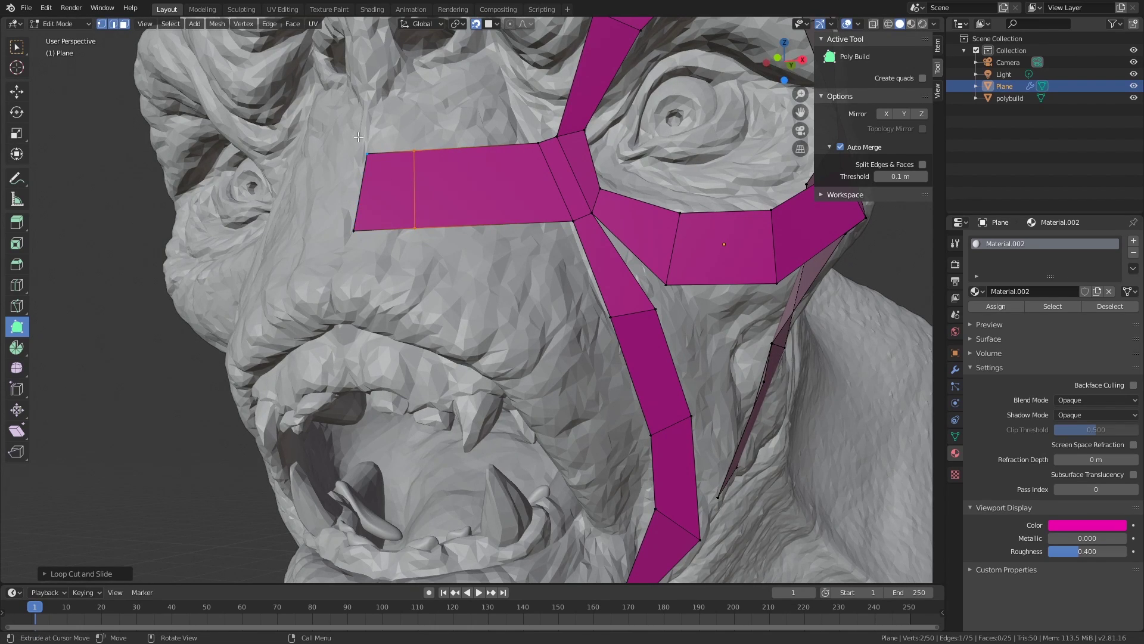
Step: Extrude a face down from the nose's midline face, split it with a loop cut, and extrude a face sideways above the upper lip
middle_click_drag(451, 206, 441, 203)
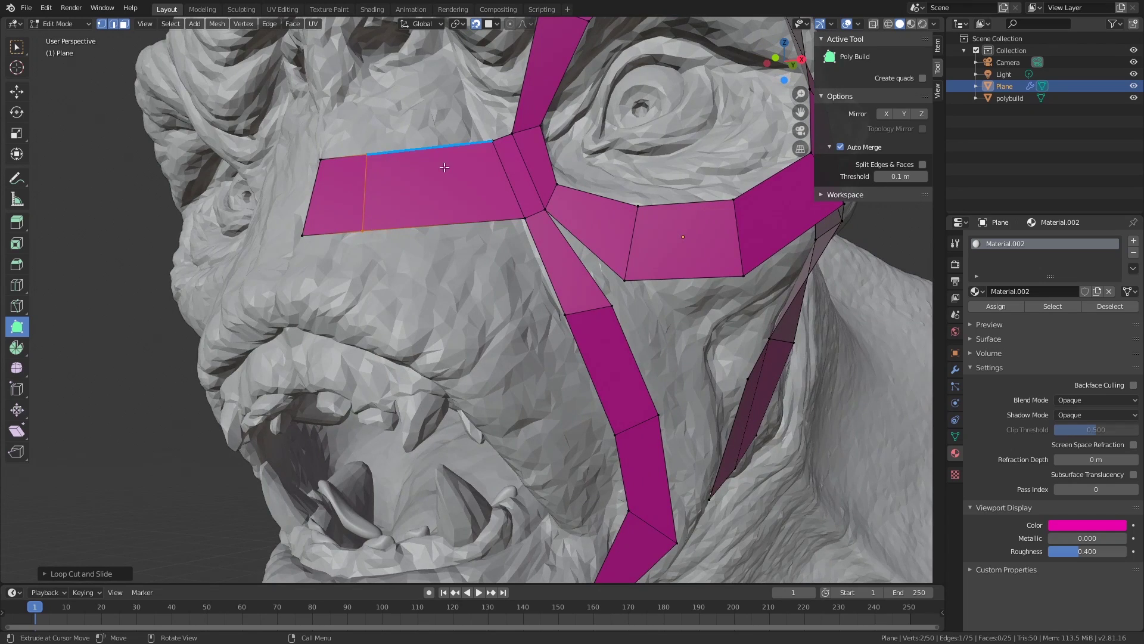
left_click_drag(338, 246, 446, 331, "ctrl")
key("ctrl+r")
left_click(350, 252)
left_click(346, 274)
middle_click_drag(478, 369, 464, 351)
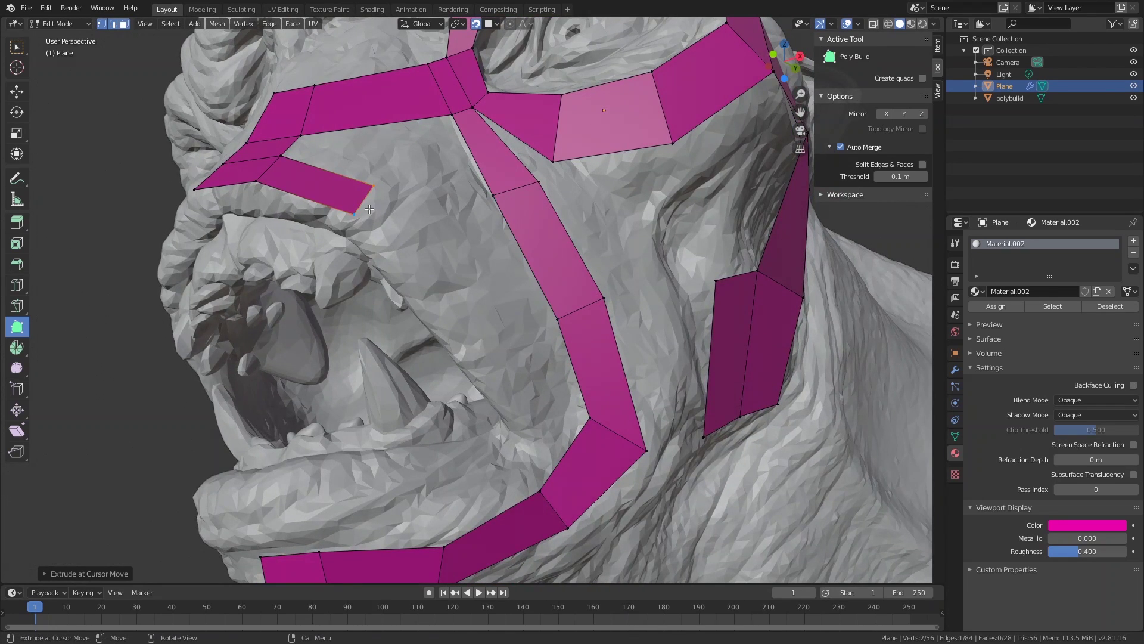
Step: Extrude two more faces from the upper-lip strip down along the mouth toward its corner
left_click_drag(366, 199, 459, 289, "ctrl")
middle_click_drag(448, 299, 410, 264)
left_click_drag(409, 262, 484, 352)
scroll(484, 375, "up", 2)
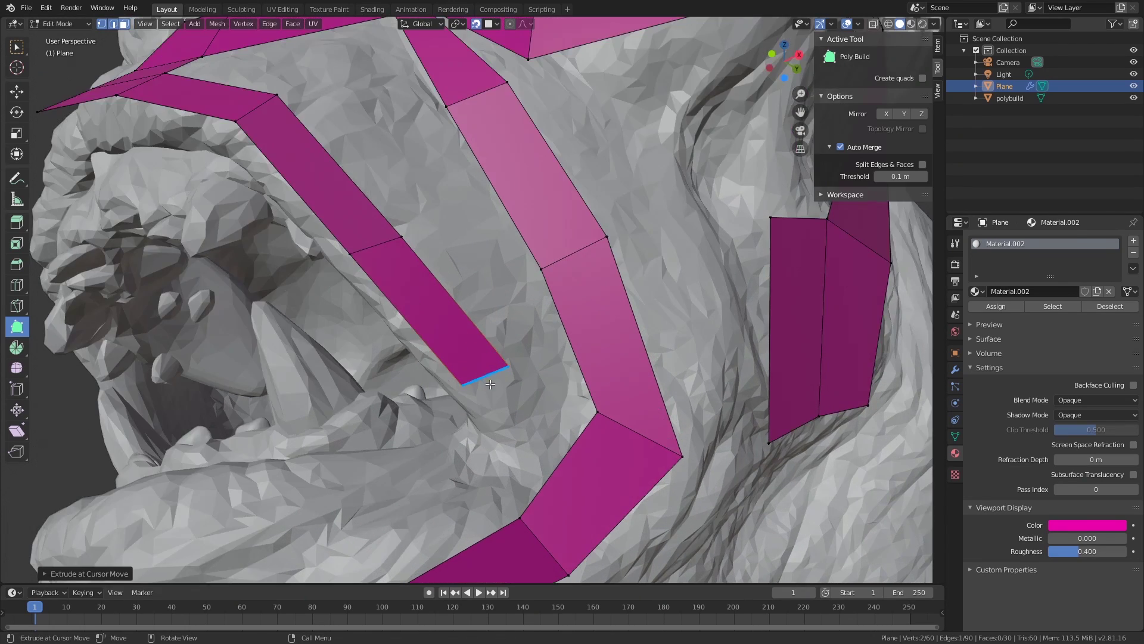
Step: Extrude two faces around the mouth corner onto the lower lip and adjust the end corner
middle_click_drag(505, 401, 442, 260, "shift")
left_click_drag(432, 233, 283, 321, "ctrl")
scroll(267, 361, "down", 6)
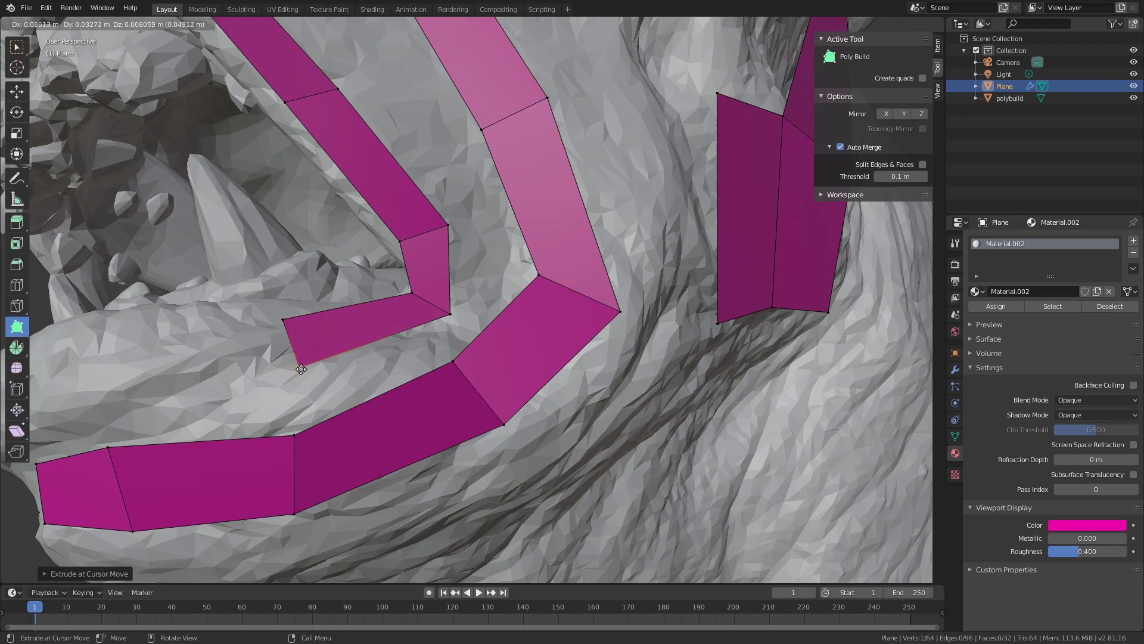
Step: Extrude a face forward along the lower lip from the strip's front edge and adjust its lower front corner
scroll(356, 274, "up", 3)
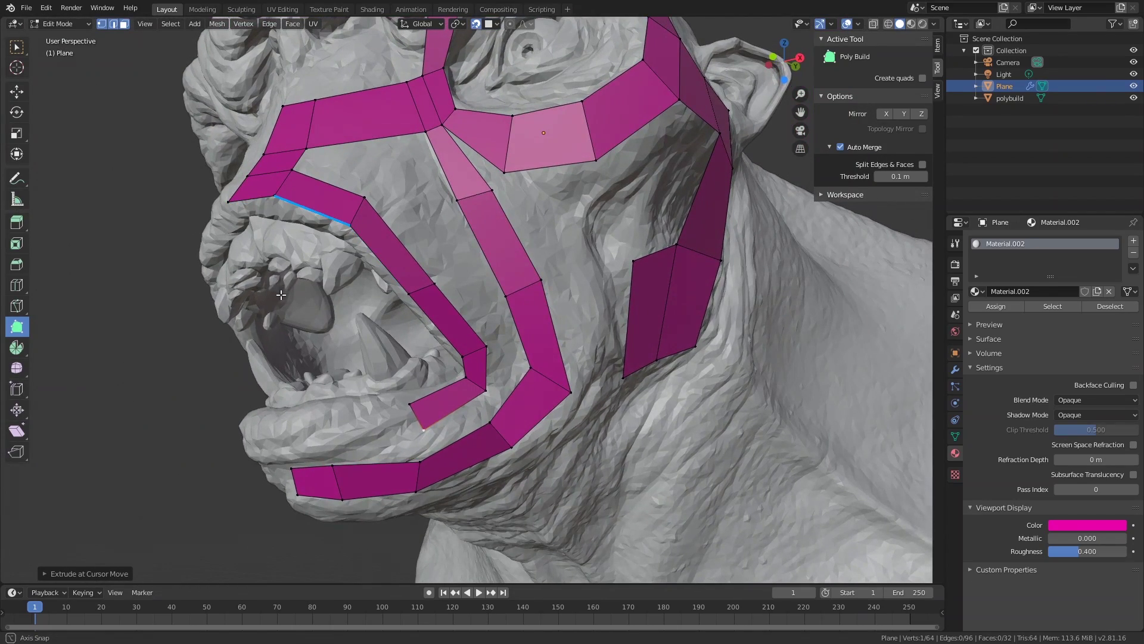
middle_click_drag(257, 294, 363, 300)
middle_click_drag(407, 377, 418, 361)
scroll(434, 382, "up", 2)
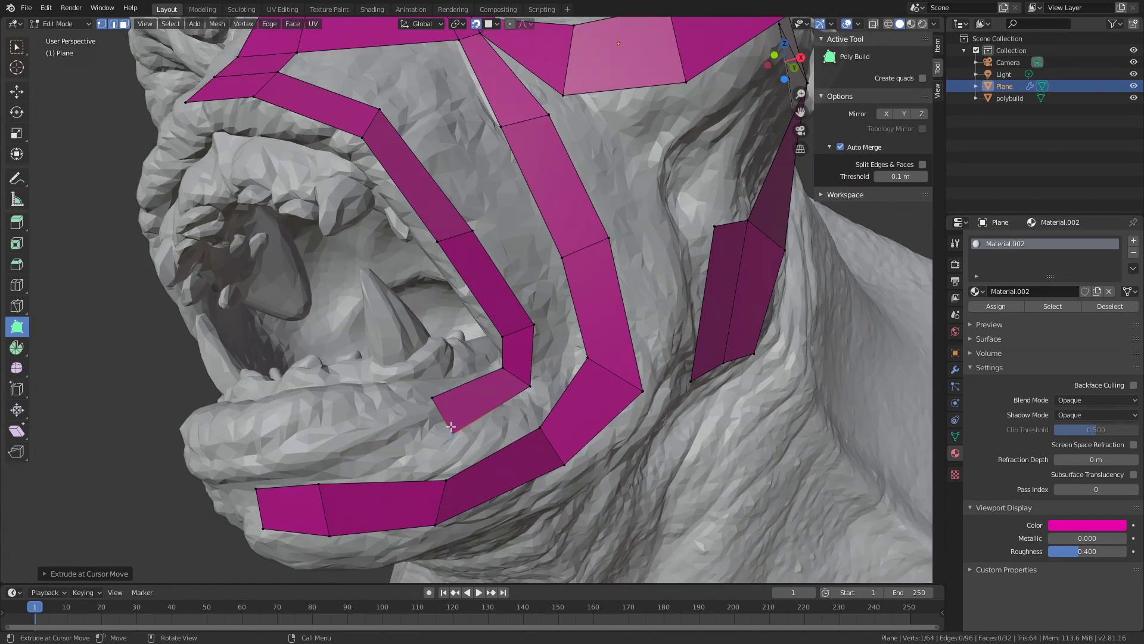
middle_click_drag(451, 429, 482, 302, "shift")
middle_click_drag(359, 322, 466, 313)
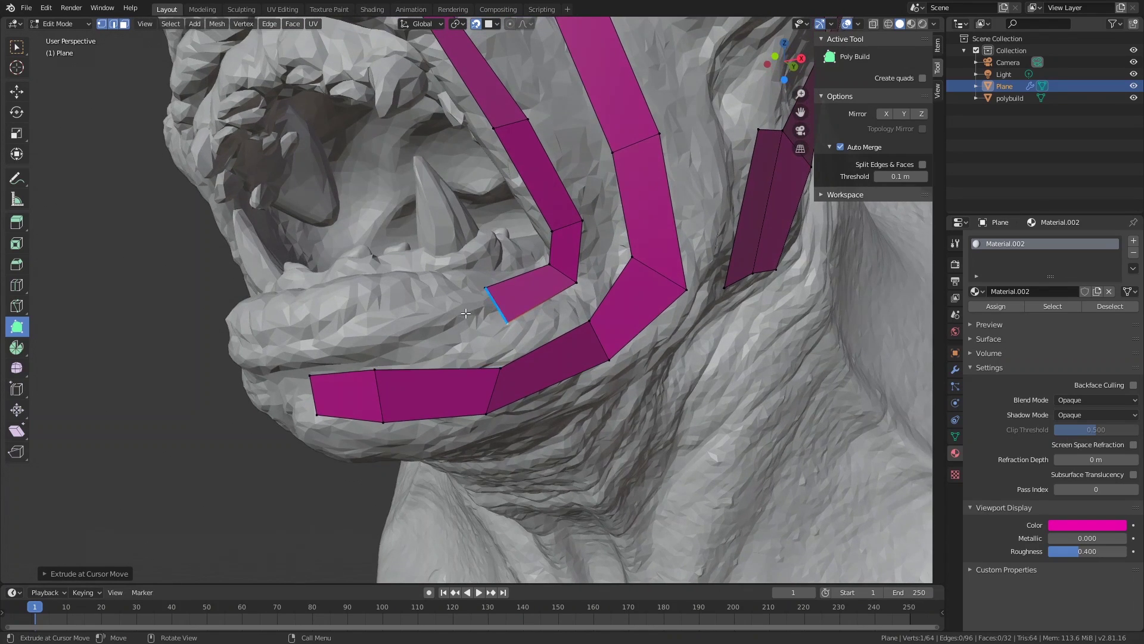
left_click_drag(495, 305, 360, 299)
key("ctrl+z")
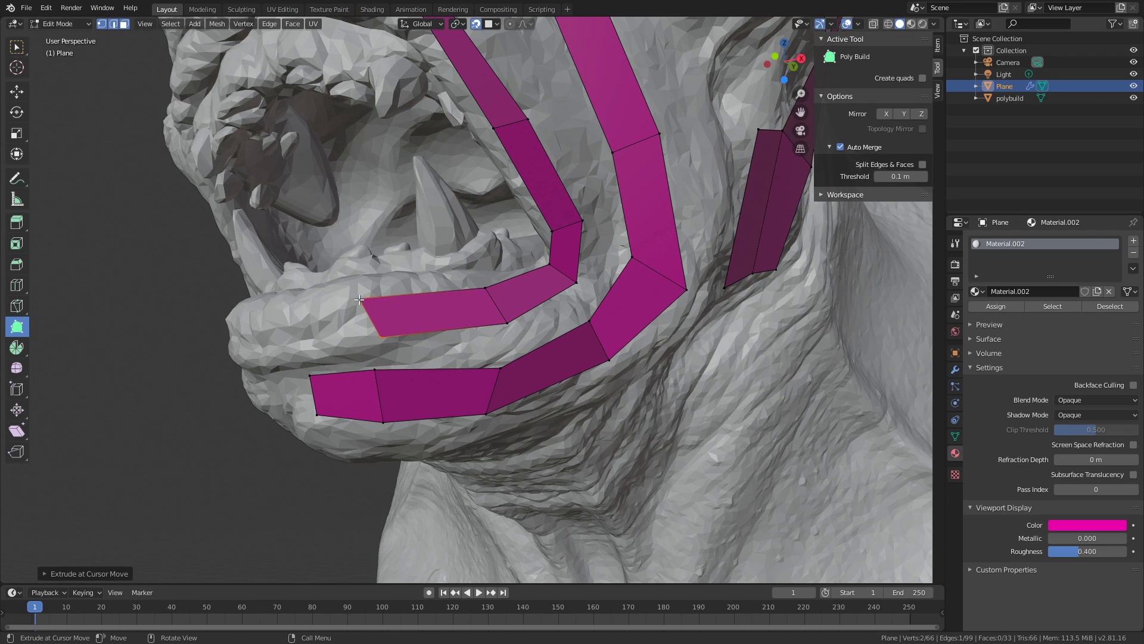
left_click(379, 338)
middle_click_drag(379, 338, 470, 343)
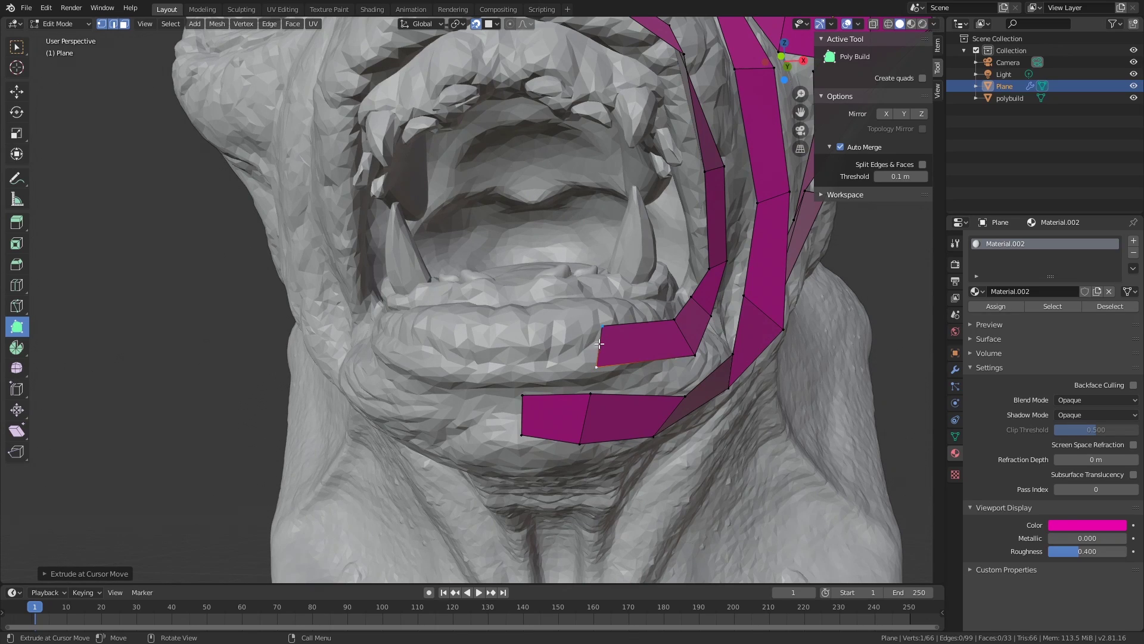
Step: Extrude a final face along the lower lip to the mouth's midline and align its end corners
scroll(599, 344, "up", 2)
left_click_drag(657, 372, 522, 375)
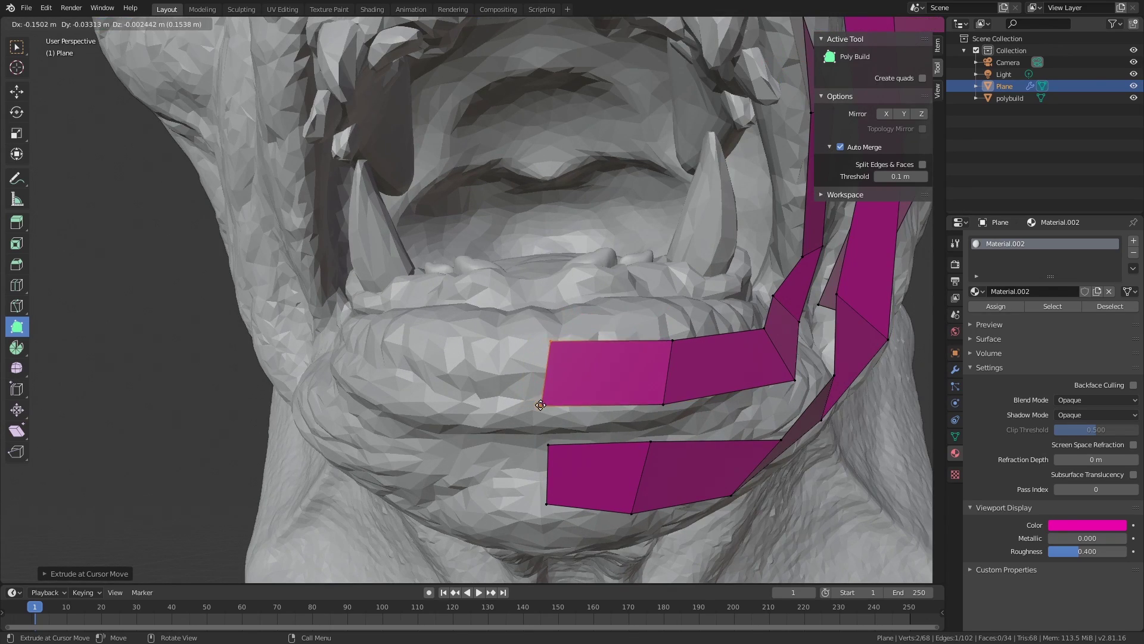
middle_click_drag(521, 376, 476, 381)
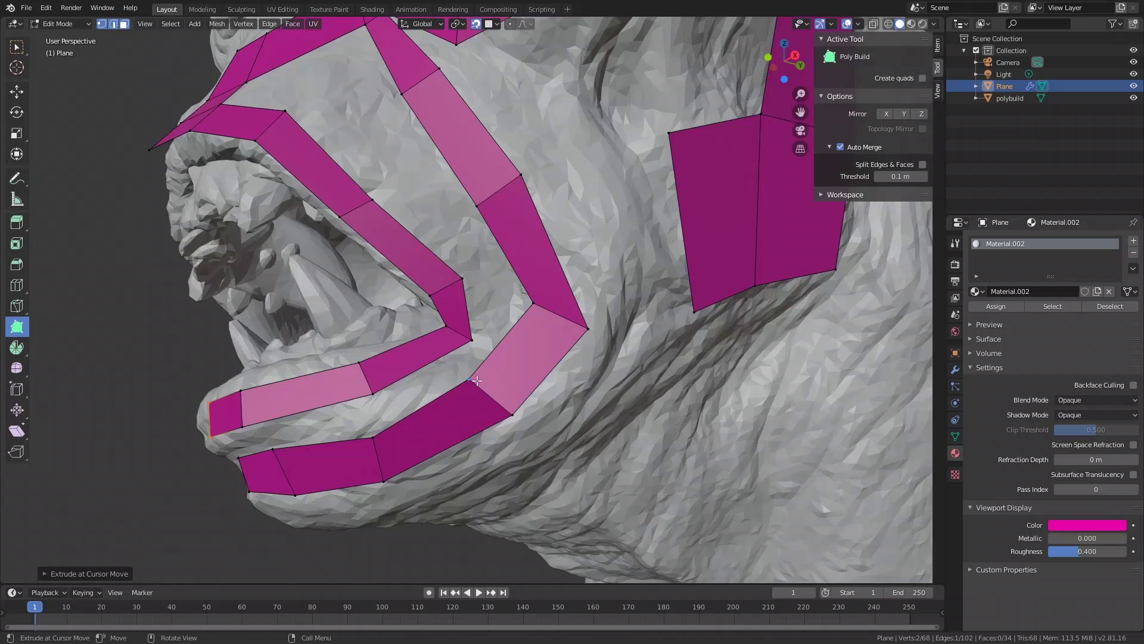
Step: Reposition the inner vertex at the mouth corner and add one loop cut across the strip there
mouse_move(446, 326)
left_mouse_down()
mouse_move(433, 335)
mouse_move(465, 355)
mouse_move(476, 322)
mouse_move(437, 320)
left_mouse_up()
key("ctrl+r")
left_click(473, 330)
left_click(470, 327)
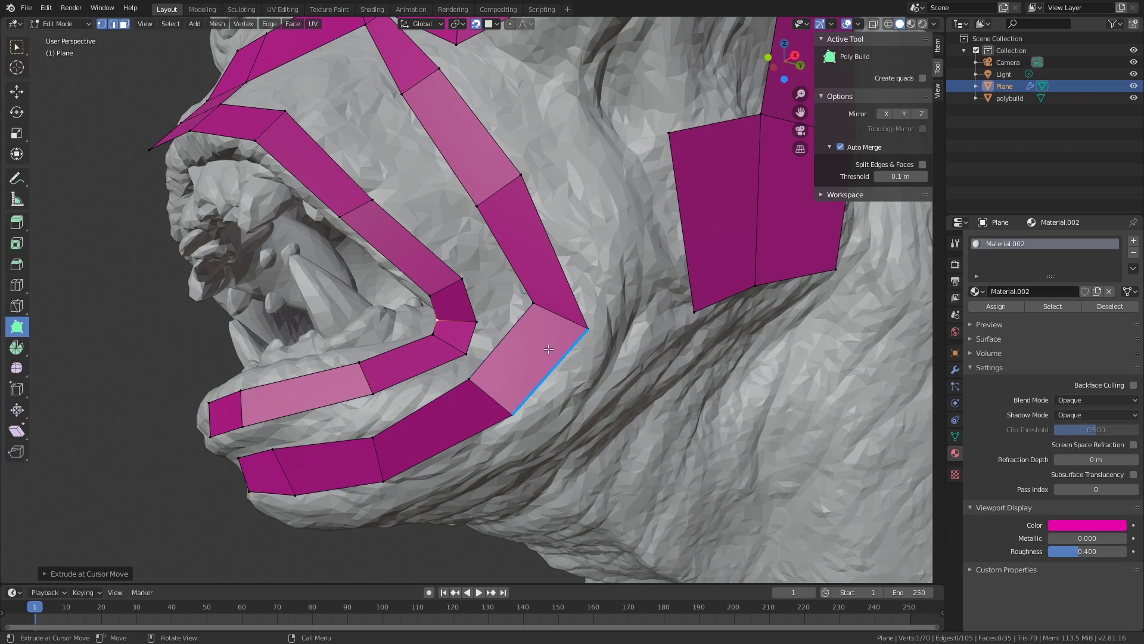
Step: Adjust the outer strip's bend vertices behind the mouth corner, add one loop cut above them, and reposition the new loop's vertices
left_click_drag(535, 304, 507, 327)
left_click_drag(587, 330, 587, 338)
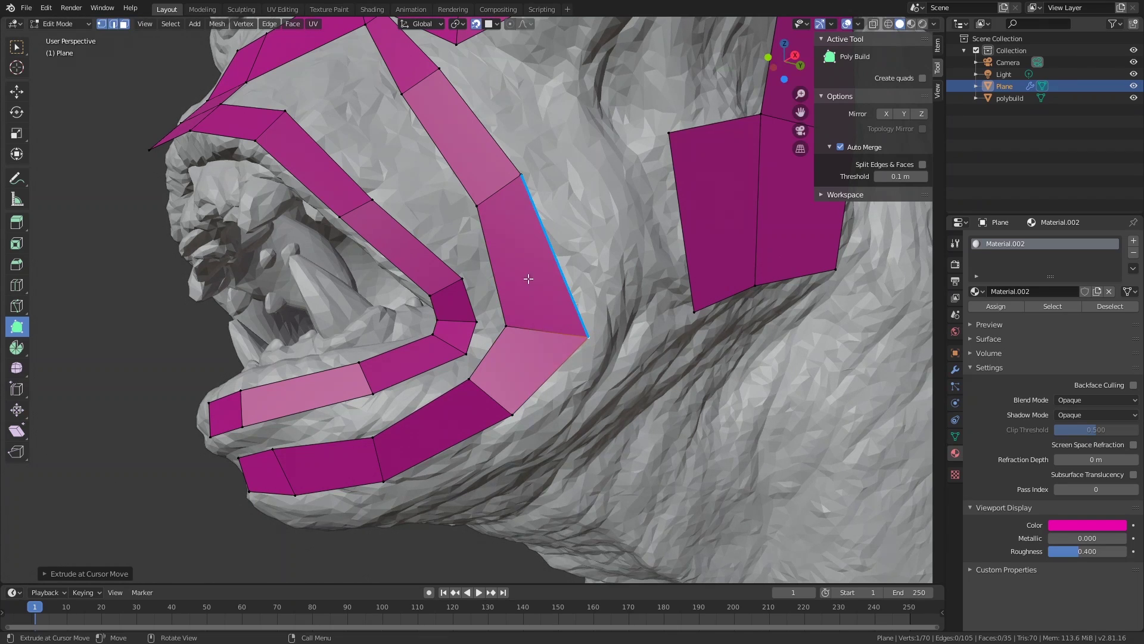
key("ctrl+r")
left_click(503, 270)
left_click(503, 282)
left_click_drag(496, 276, 578, 270)
scroll(565, 306, "down", 1)
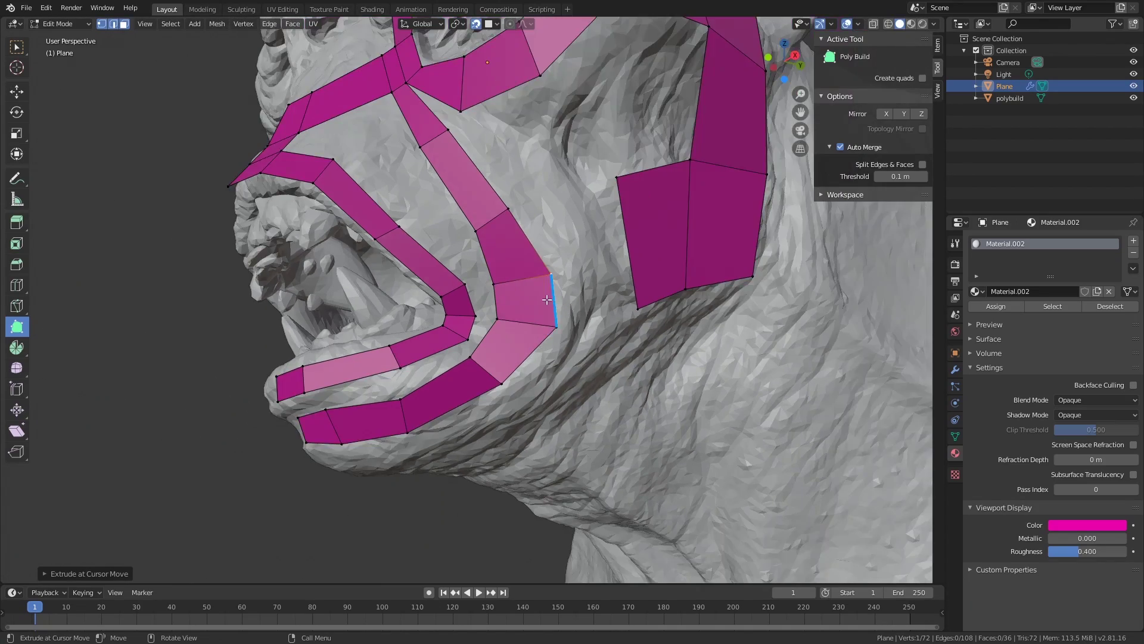
Step: Merge the cheek strip's outer corner below the eye into the adjacent lower corner of the eye loop, closing the gap
middle_click_drag(560, 306, 597, 335)
scroll(515, 321, "up", 2)
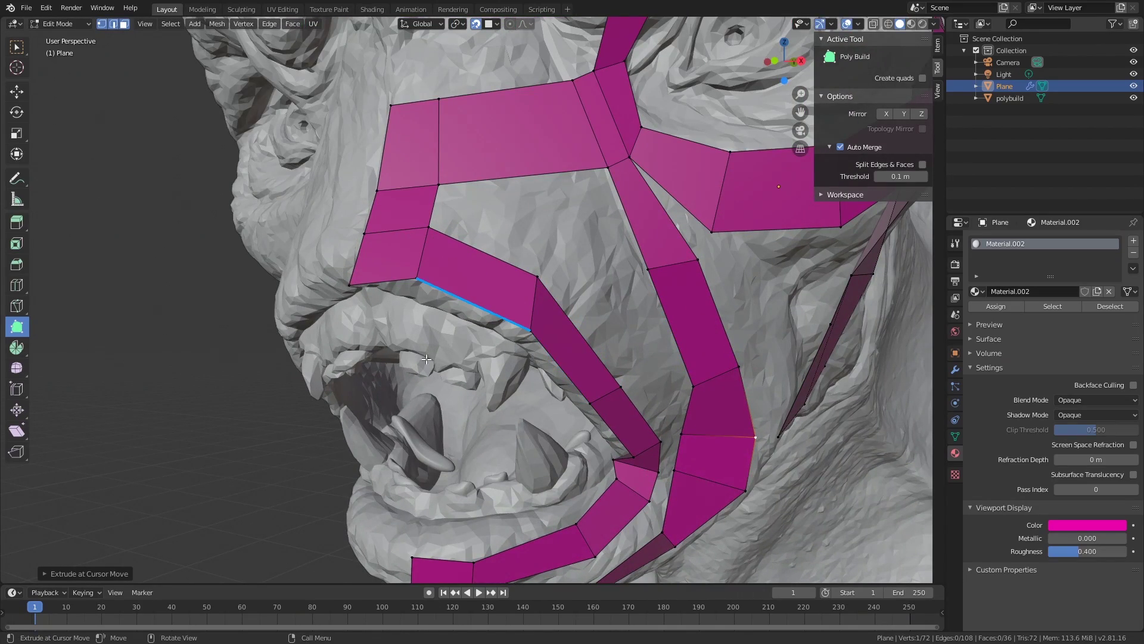
mouse_move(417, 353)
middle_mouse_down()
mouse_move(399, 367)
mouse_move(396, 358)
middle_mouse_up()
scroll(400, 340, "down", 8)
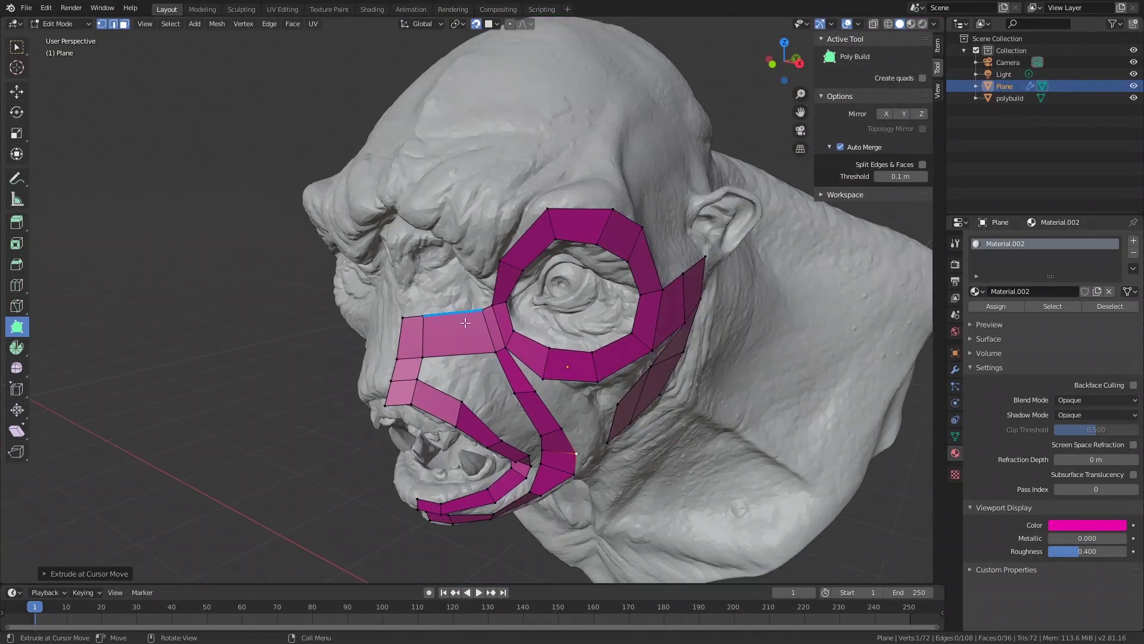
middle_click_drag(453, 297, 545, 211)
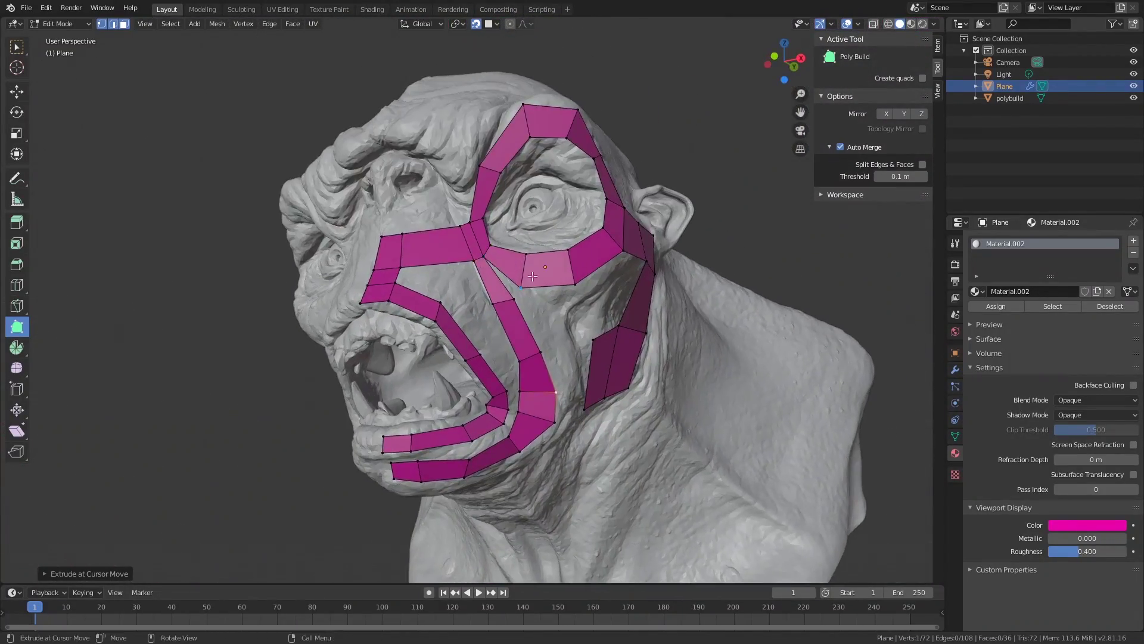
middle_click_drag(532, 277, 459, 311)
scroll(450, 322, "up", 1)
left_click_drag(444, 337, 454, 326)
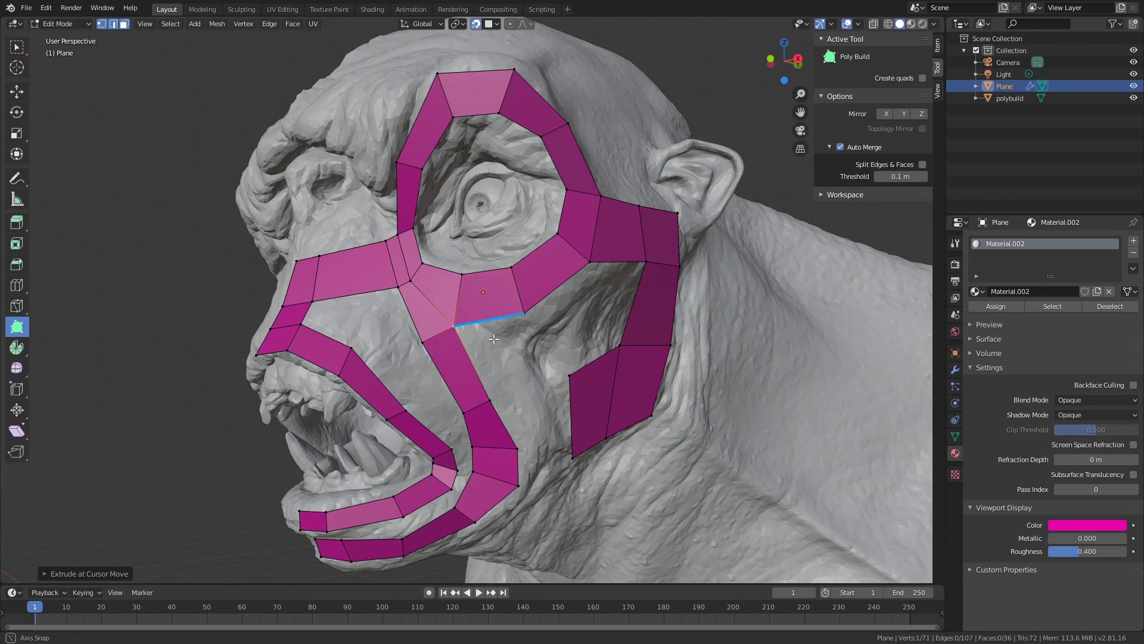
Step: Try to bridge the cheekbone face's lower edge to the front jaw face's upper edge using edge selection
middle_click_drag(464, 372, 430, 308, "shift")
scroll(485, 330, "up", 1)
middle_click_drag(495, 328, 511, 308)
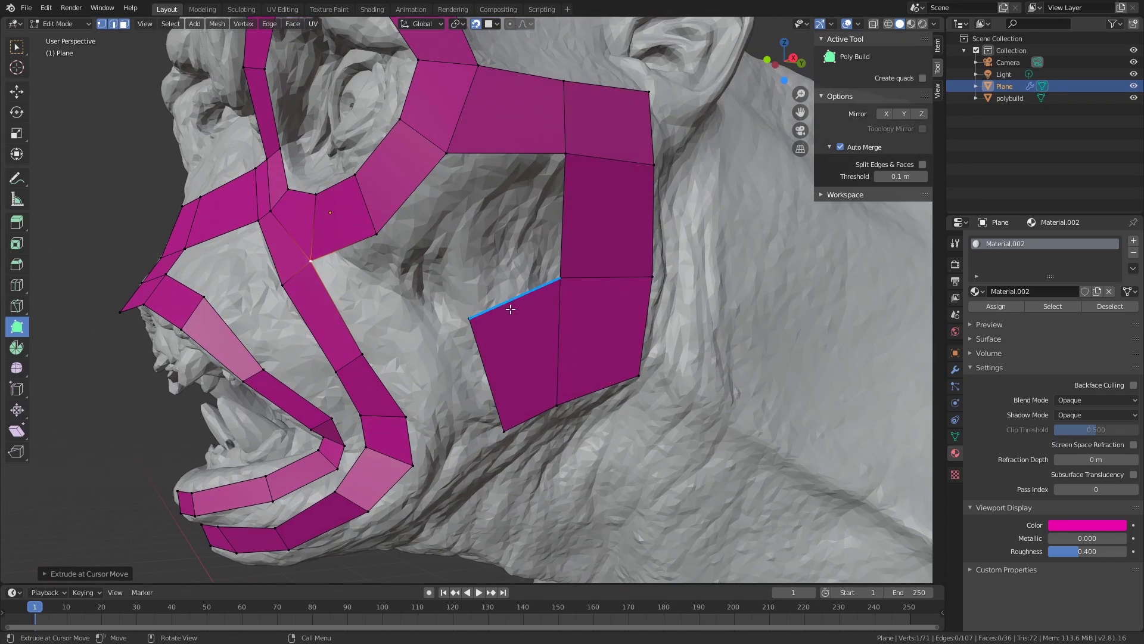
left_click_drag(16, 46, 57, 48)
left_click(515, 299)
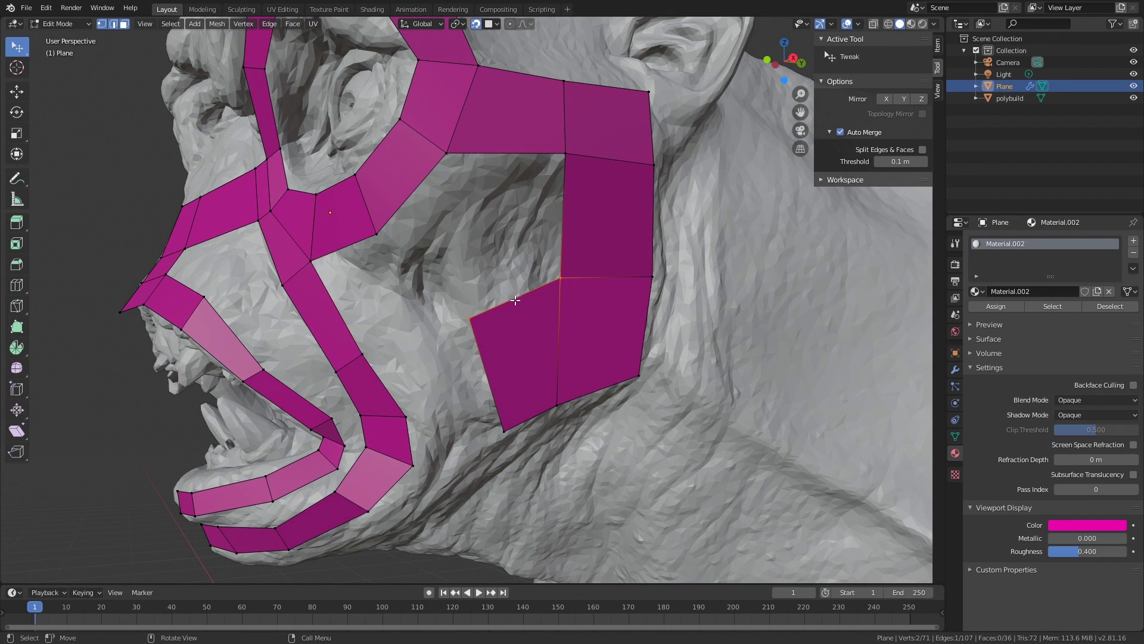
left_click(512, 153, "shift")
key("ctrl+e")
middle_click_drag(542, 227, 541, 235)
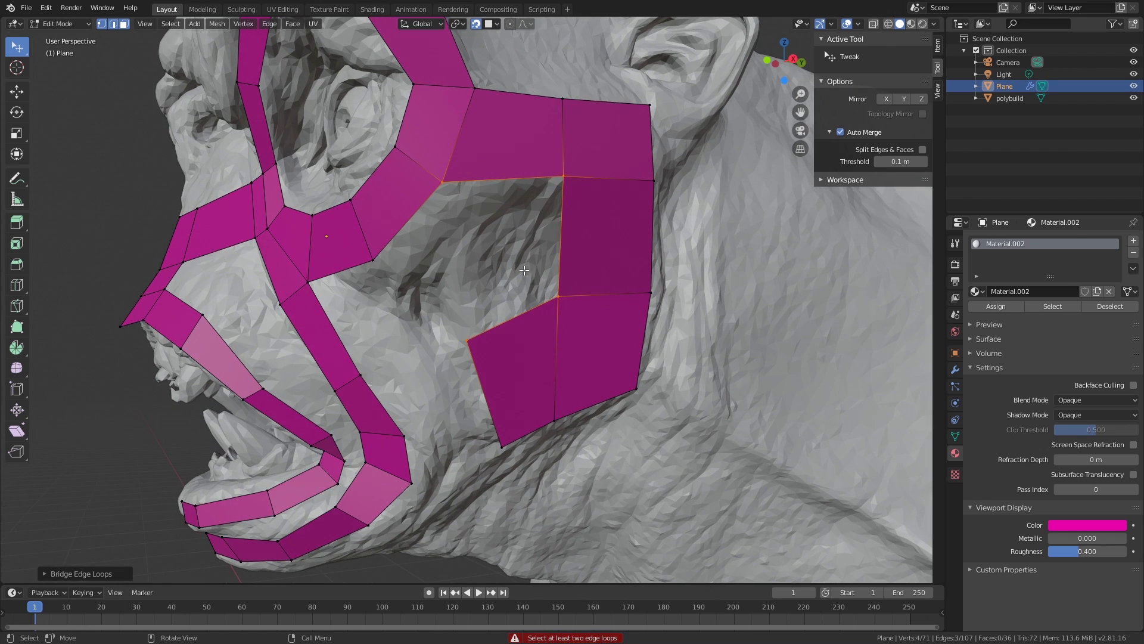
key("2")
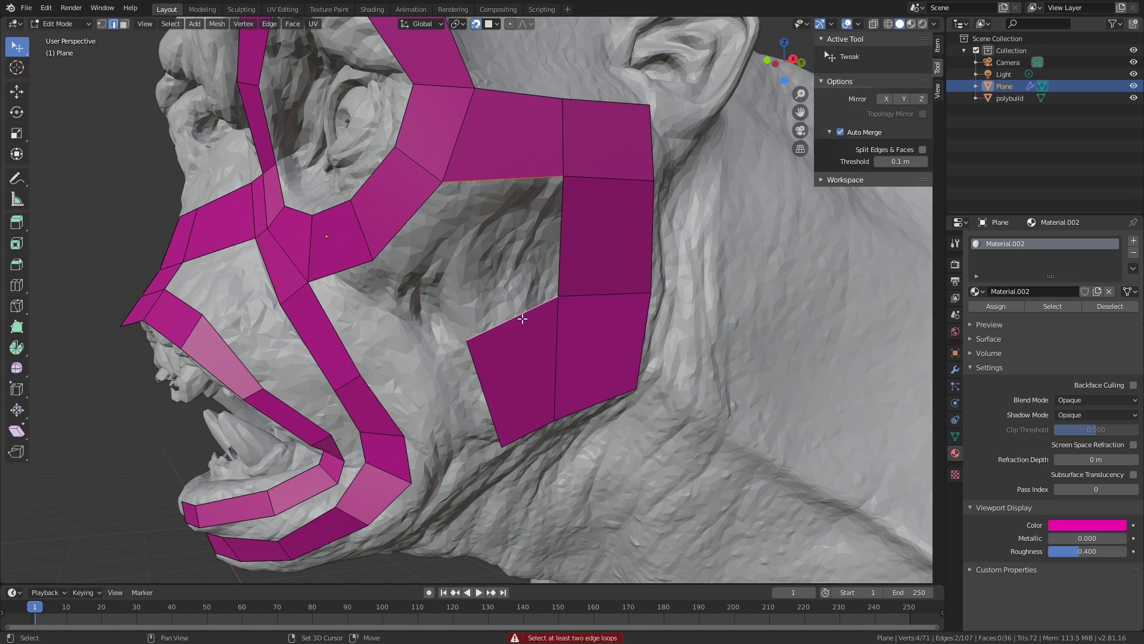
key("F3")
key("Return")
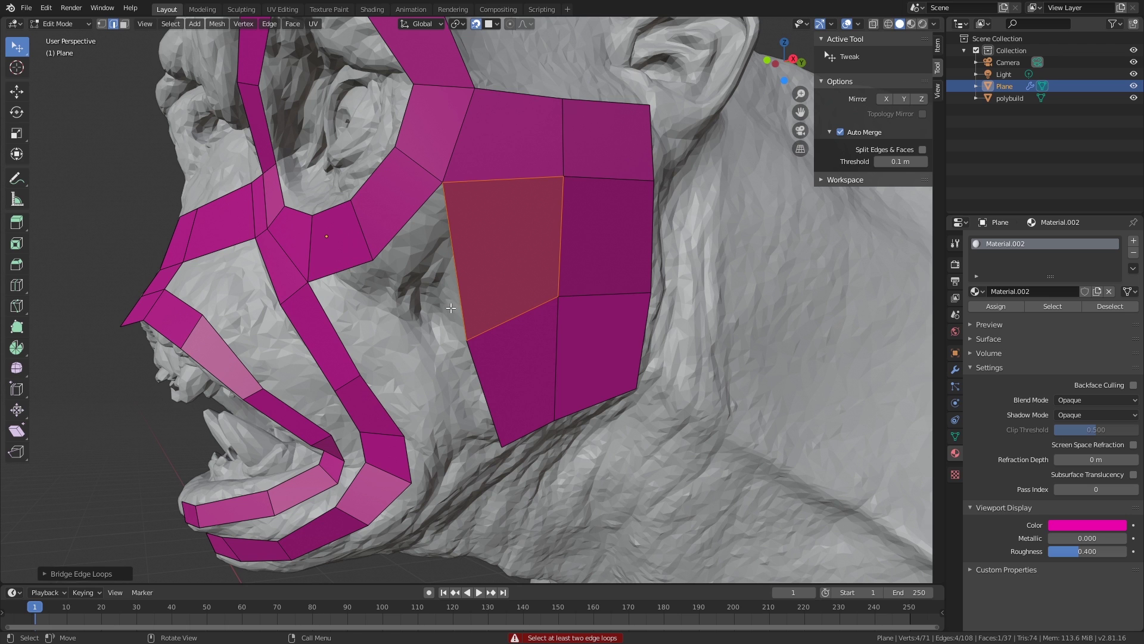
middle_click_drag(451, 308, 435, 317)
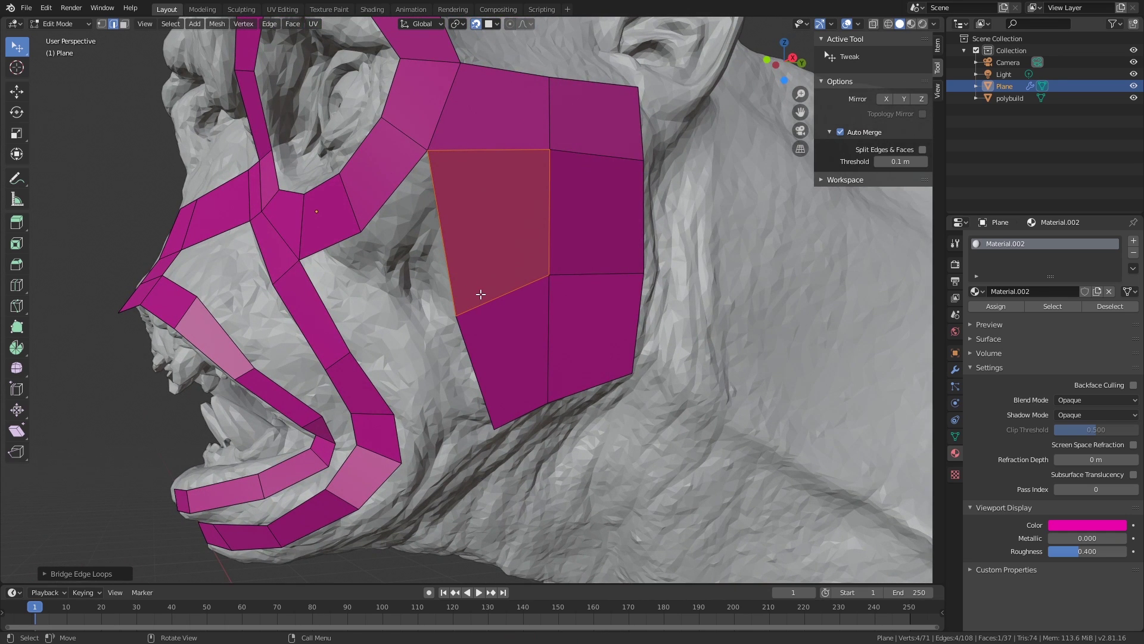
key("ctrl+z")
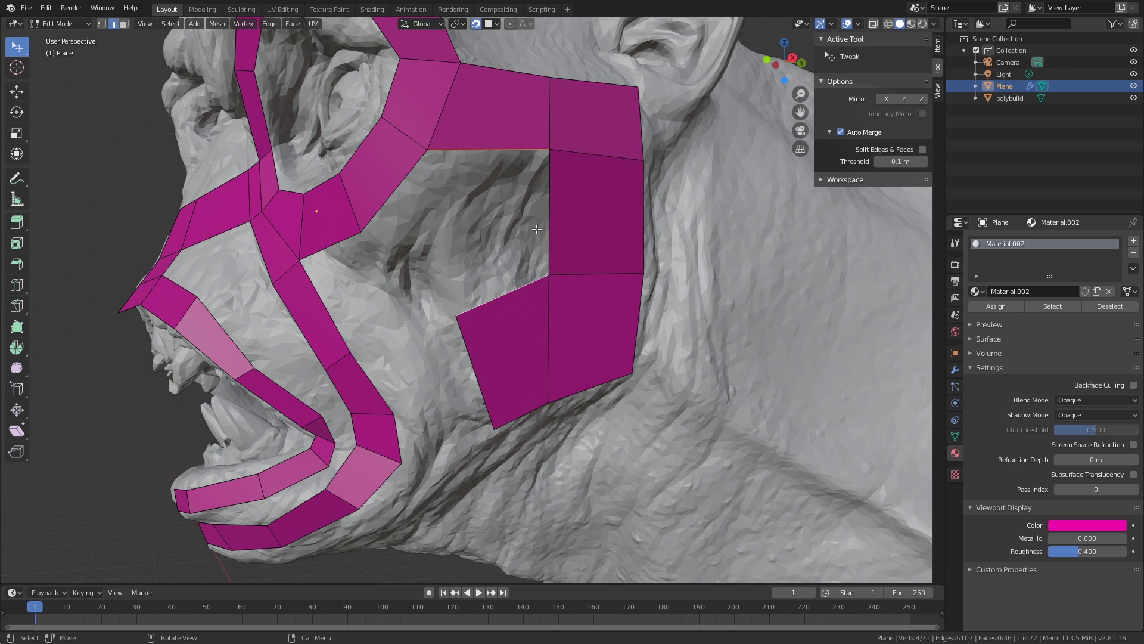
Step: Fill the gap in front of the ear with a face and reposition its lower edge and the surrounding cheek and jaw vertices
key("f")
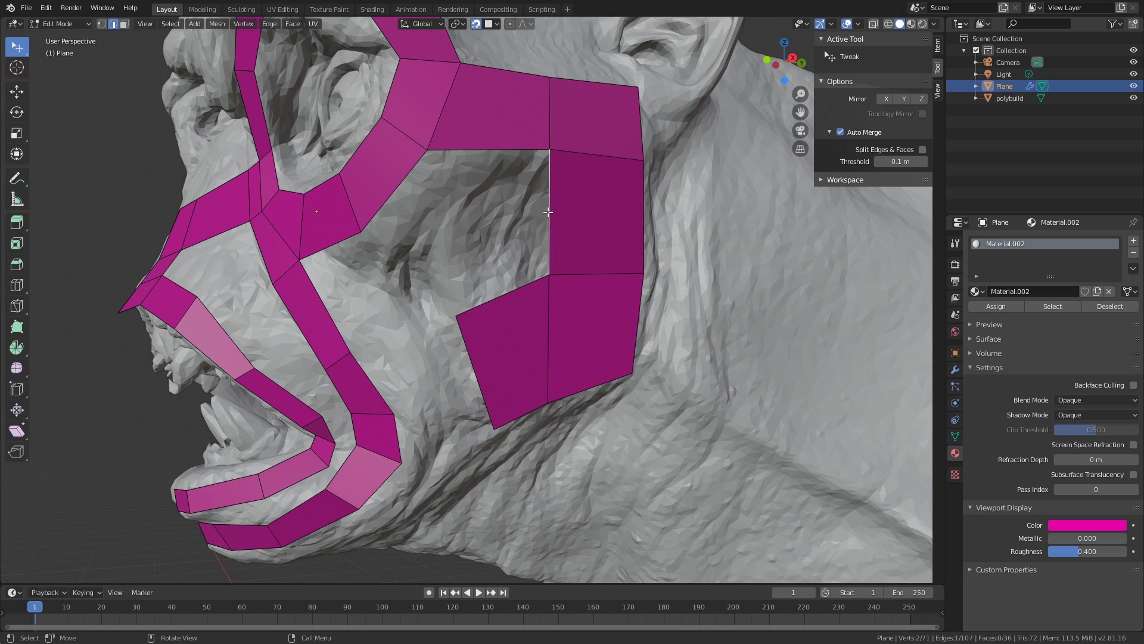
middle_click_drag(473, 313, 468, 321, "shift")
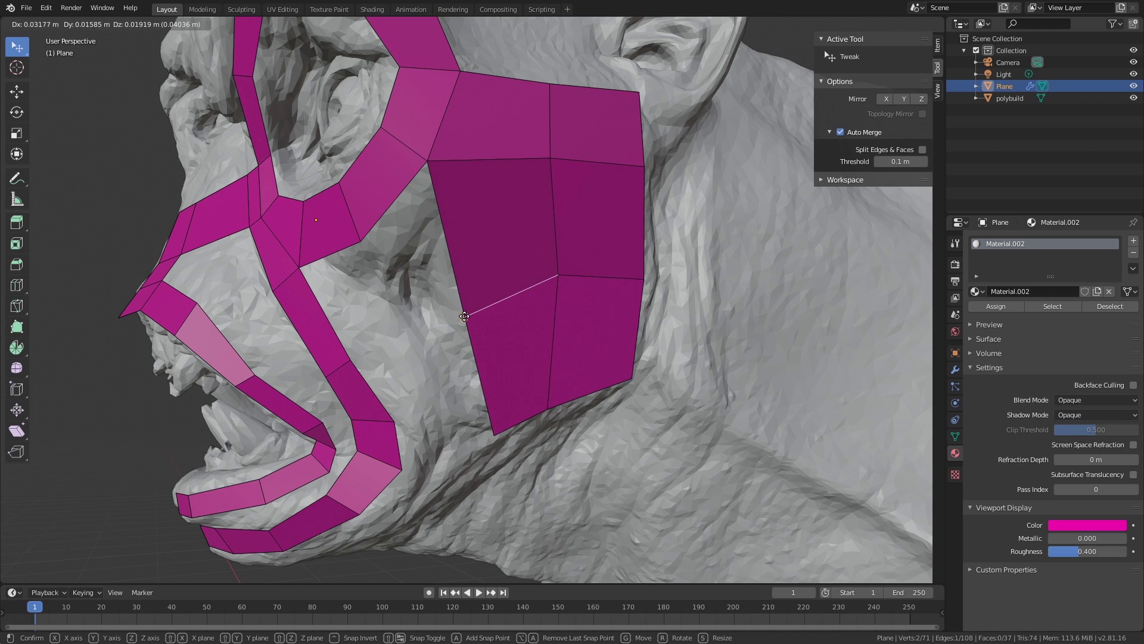
left_click_drag(460, 323, 473, 309)
key("1")
left_click_drag(494, 435, 564, 403)
left_click_drag(557, 280, 561, 285)
middle_click_drag(565, 309, 528, 233)
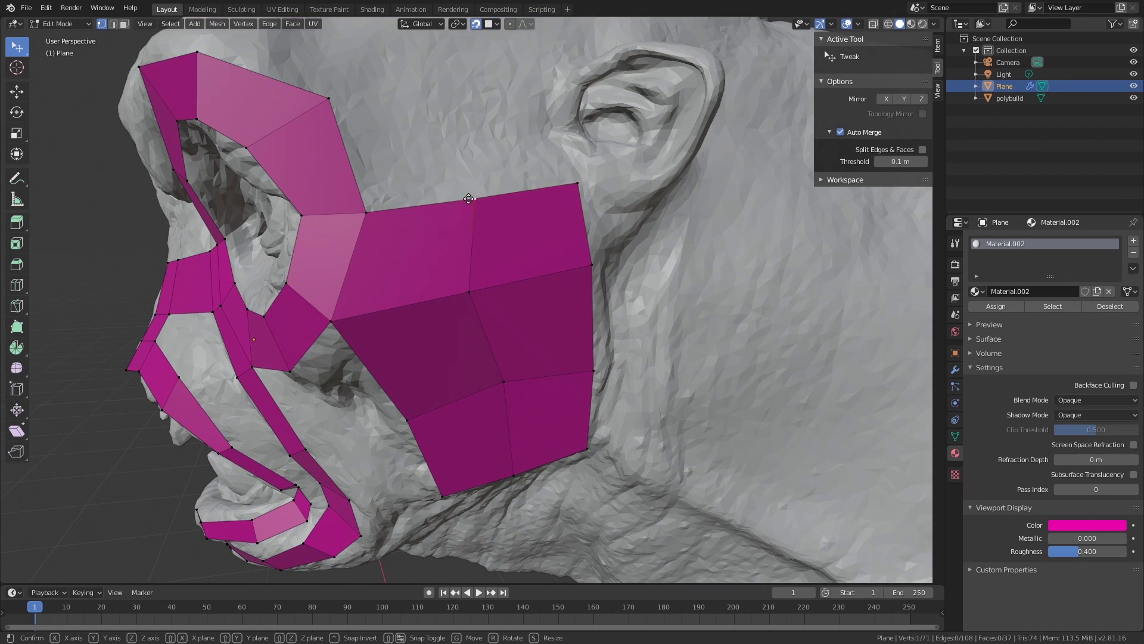
middle_click_drag(455, 256, 510, 251)
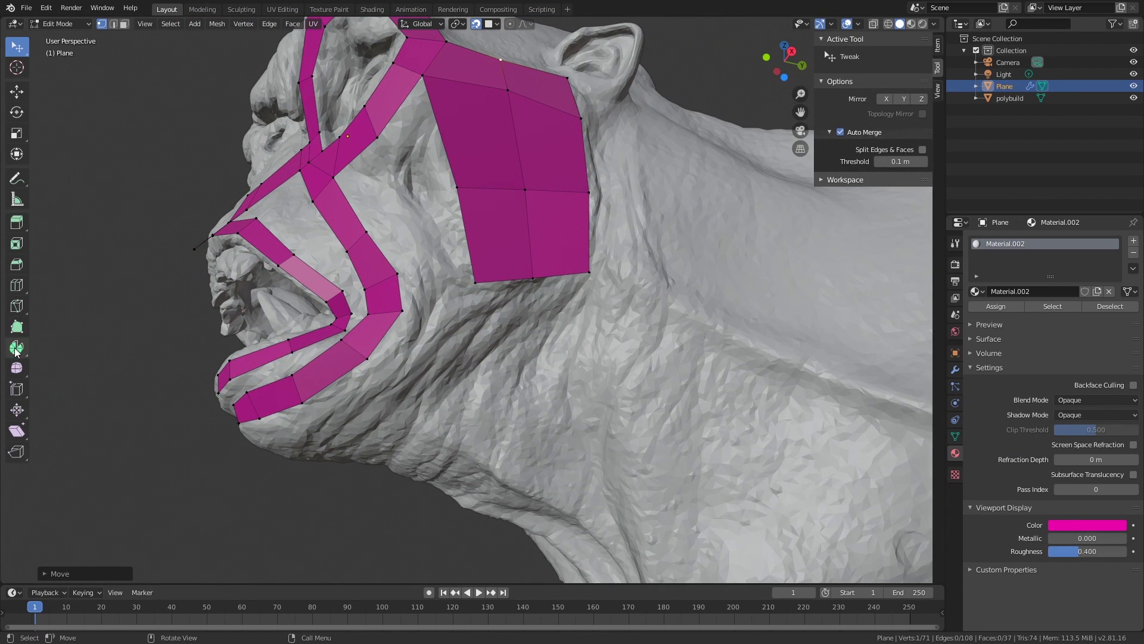
Step: With Poly Build, add a face below the jaw patch's rear lower edge and another along its rear side
left_click(17, 327)
scroll(511, 332, "up", 2)
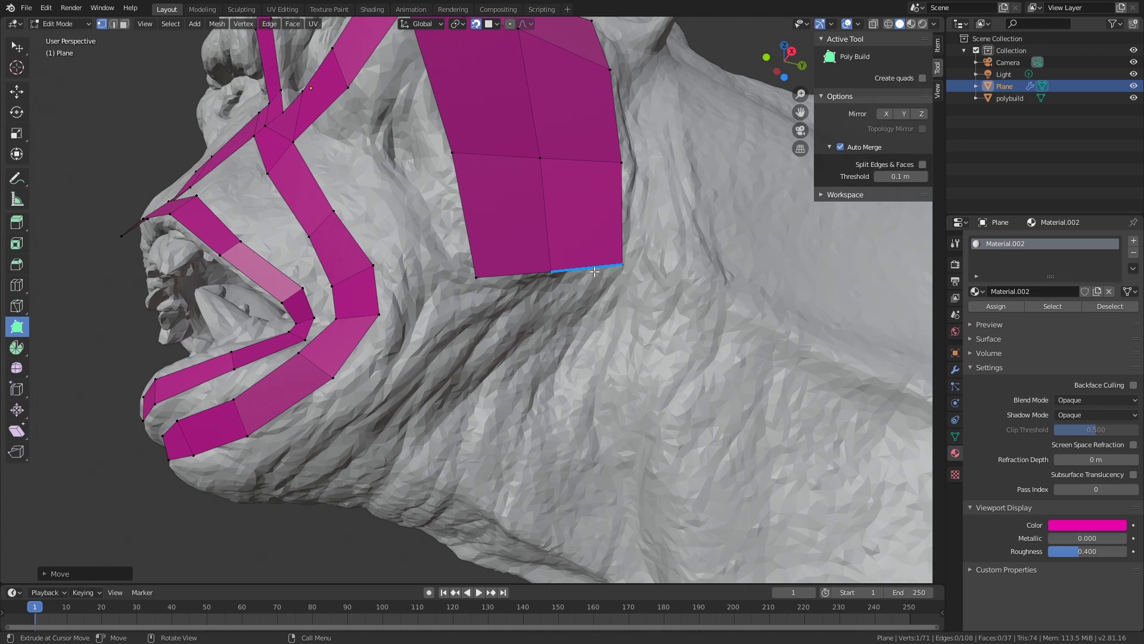
middle_click_drag(594, 272, 528, 334)
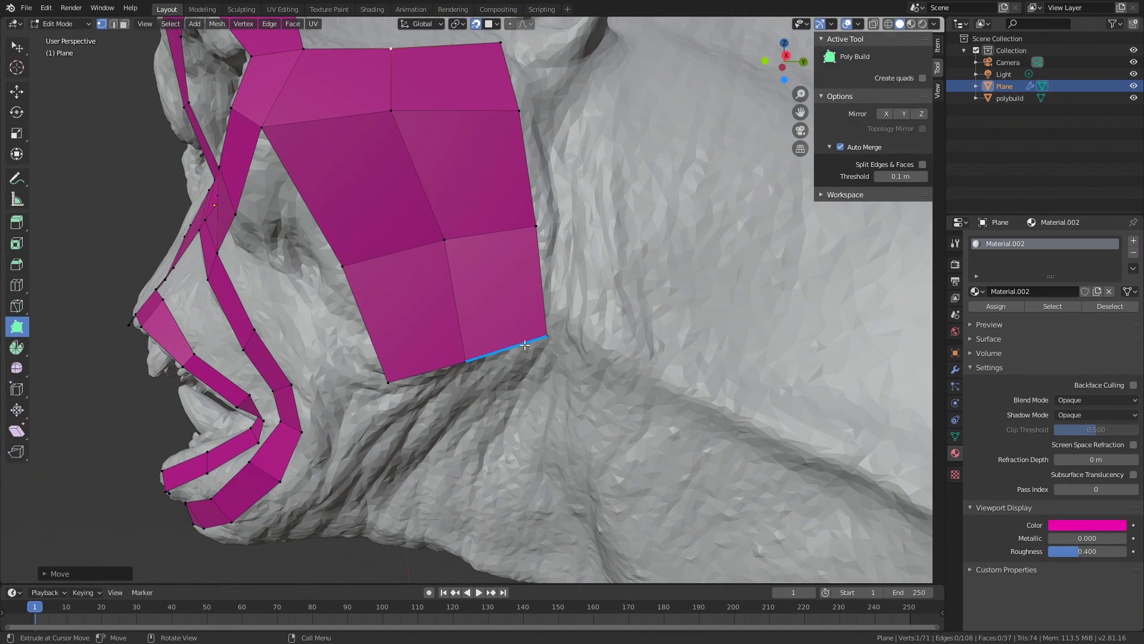
left_click_drag(525, 344, 578, 214)
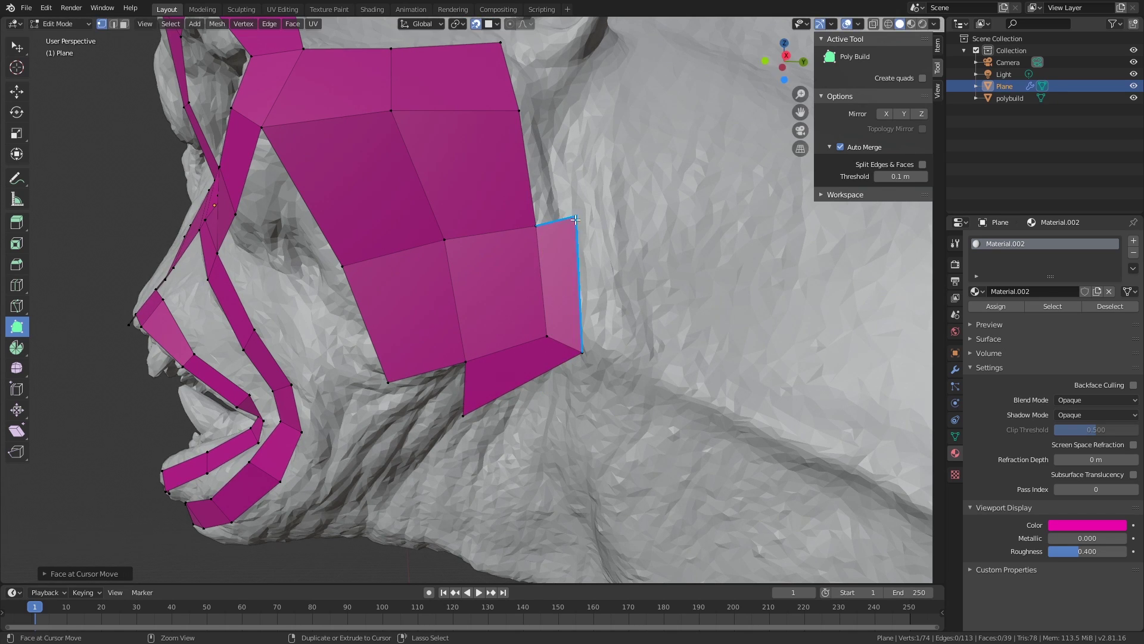
Step: Add two more faces up the jaw patch's rear edge toward the ear
middle_click_drag(570, 231, 524, 238)
left_click(503, 221)
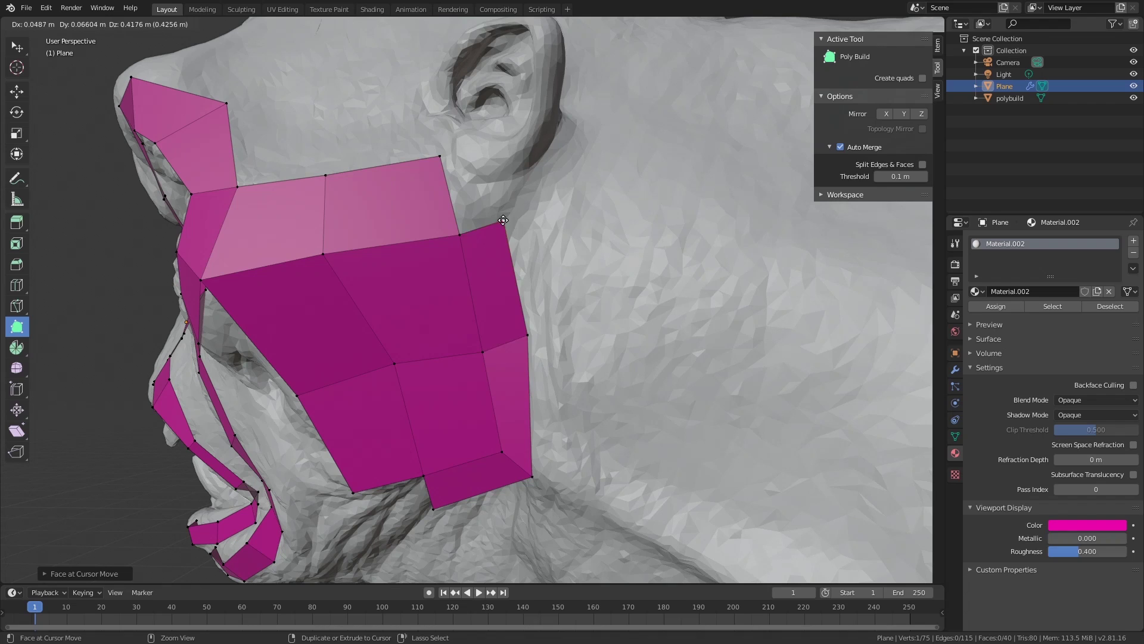
left_click_drag(458, 231, 453, 151)
Step: Adjust the corners of the patch's lower rear face and add a face beside it under the front jaw face
middle_click_drag(453, 150, 459, 272)
left_click_drag(459, 348, 478, 310)
middle_click_drag(561, 297, 573, 318)
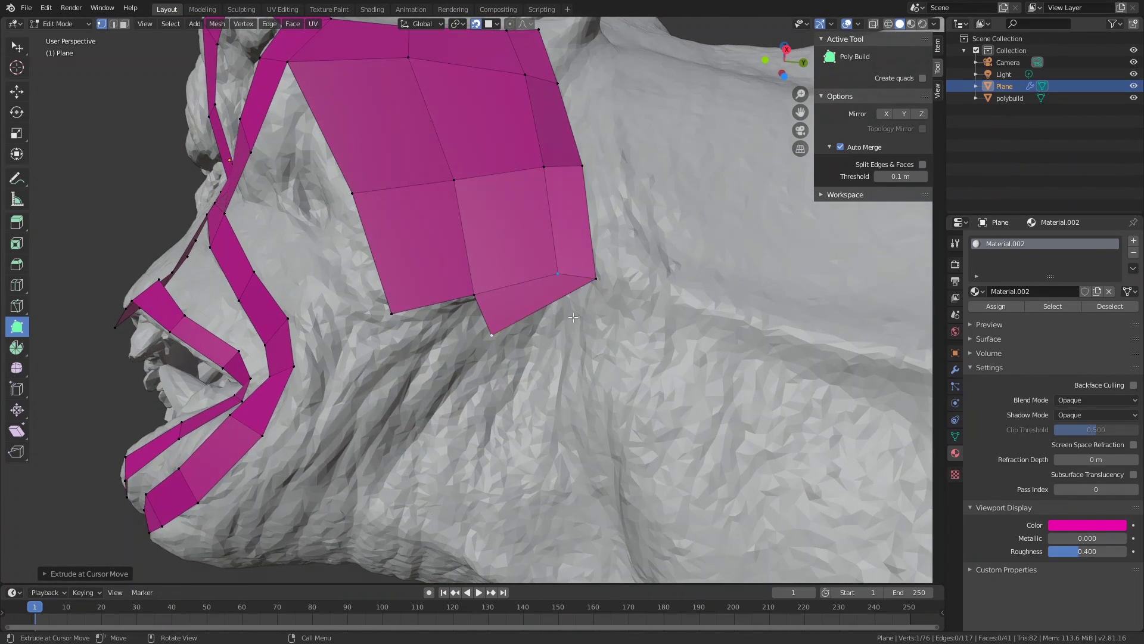
left_click_drag(596, 283, 601, 298)
left_click_drag(484, 326, 412, 361)
middle_click_drag(413, 361, 448, 352)
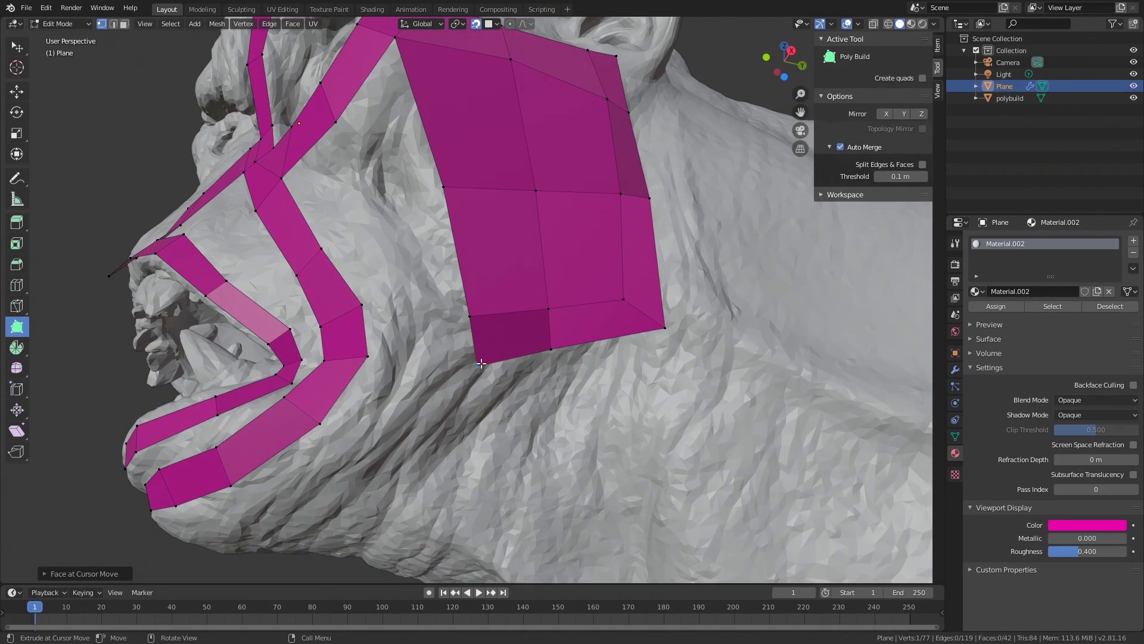
Step: Reposition the jaw patch's lower front corners and extrude the strip forward along the jawline to the front of the chin
left_click_drag(481, 364, 482, 389)
left_click_drag(470, 318, 469, 347)
left_click_drag(482, 389, 363, 491)
middle_click_drag(364, 491, 477, 351)
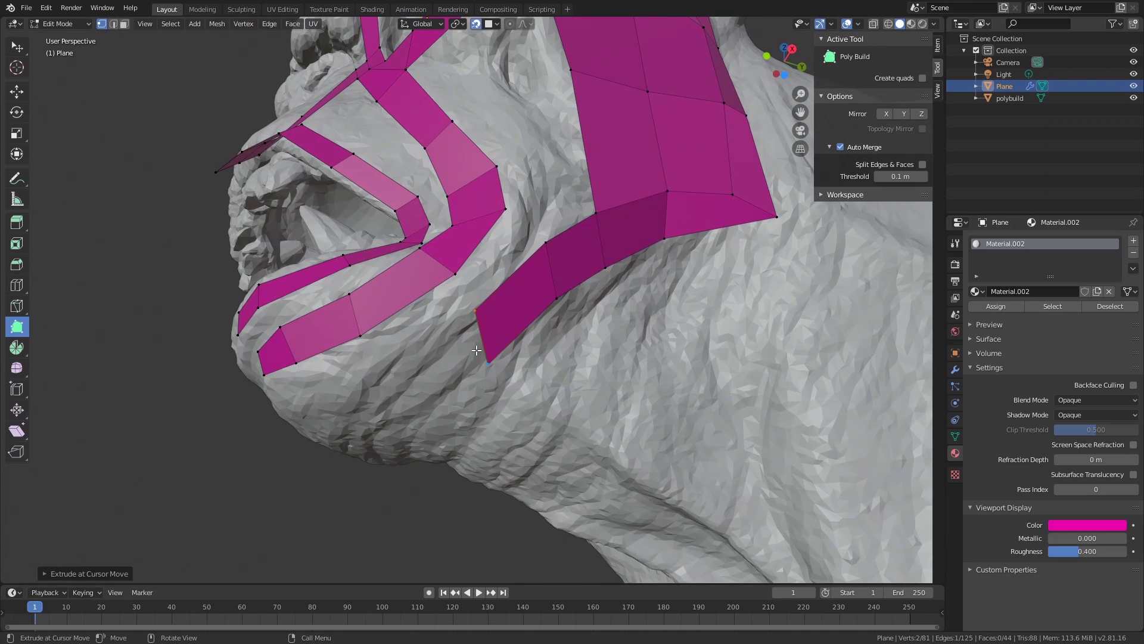
left_click_drag(486, 337, 379, 398)
middle_click_drag(379, 398, 481, 322)
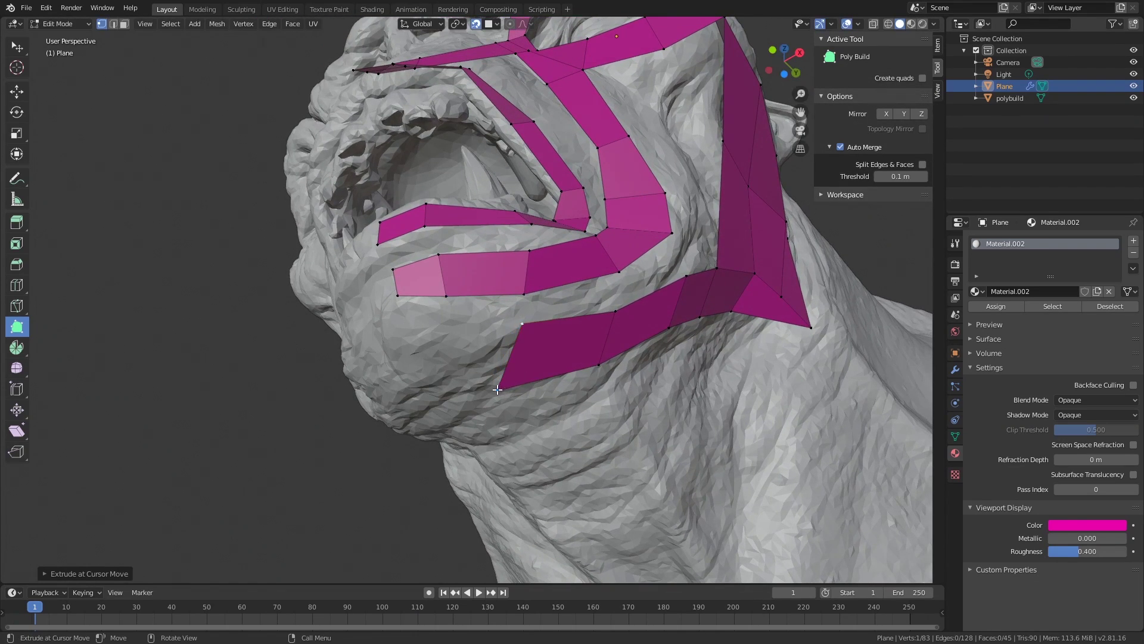
mouse_move(498, 389)
left_mouse_down()
mouse_move(525, 373)
mouse_move(477, 344)
mouse_move(447, 341)
mouse_move(459, 343)
mouse_move(417, 357)
mouse_move(416, 370)
left_mouse_up()
mouse_move(417, 369)
middle_mouse_down()
mouse_move(520, 402)
mouse_move(546, 343)
middle_mouse_up()
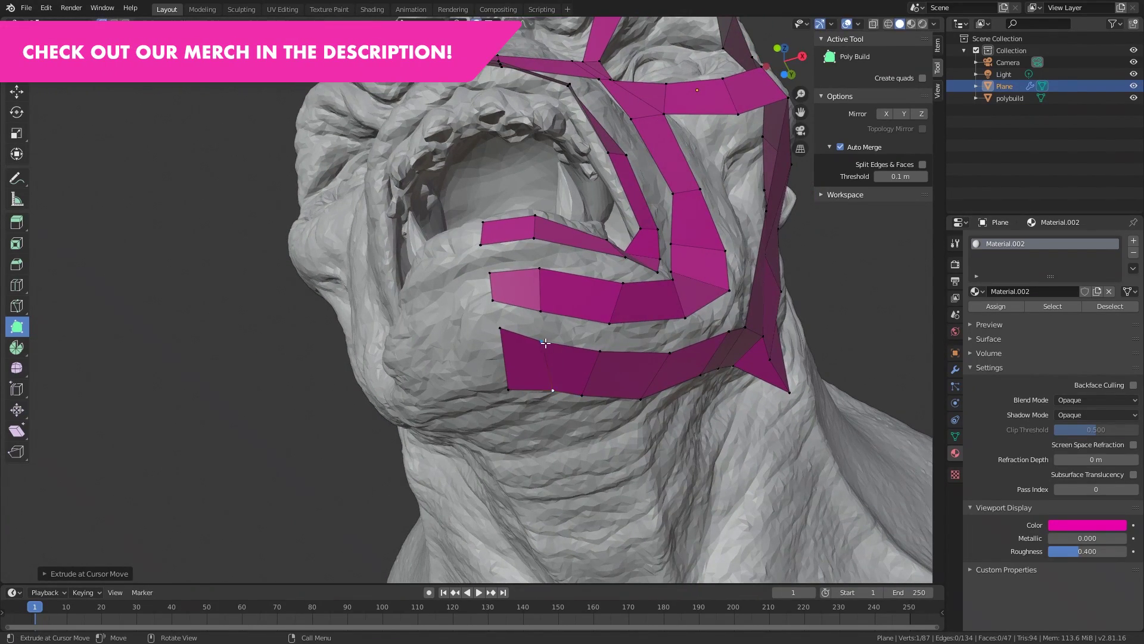
Step: Nudge the vertices along the jaw strip's upper edge and the lower edge of the outer mouth loop
left_click_drag(545, 344, 551, 344)
mouse_move(551, 344)
middle_mouse_down()
mouse_move(485, 358)
mouse_move(471, 347)
middle_mouse_up()
scroll(552, 391, "up", 2)
left_click_drag(628, 336, 627, 333)
left_click_drag(626, 292, 620, 289)
middle_click_drag(620, 288, 511, 337)
Step: Bridge the front edges of the outer mouth loop and jaw strip, and fill the gap back toward the mouth corner with three faces
key("w")
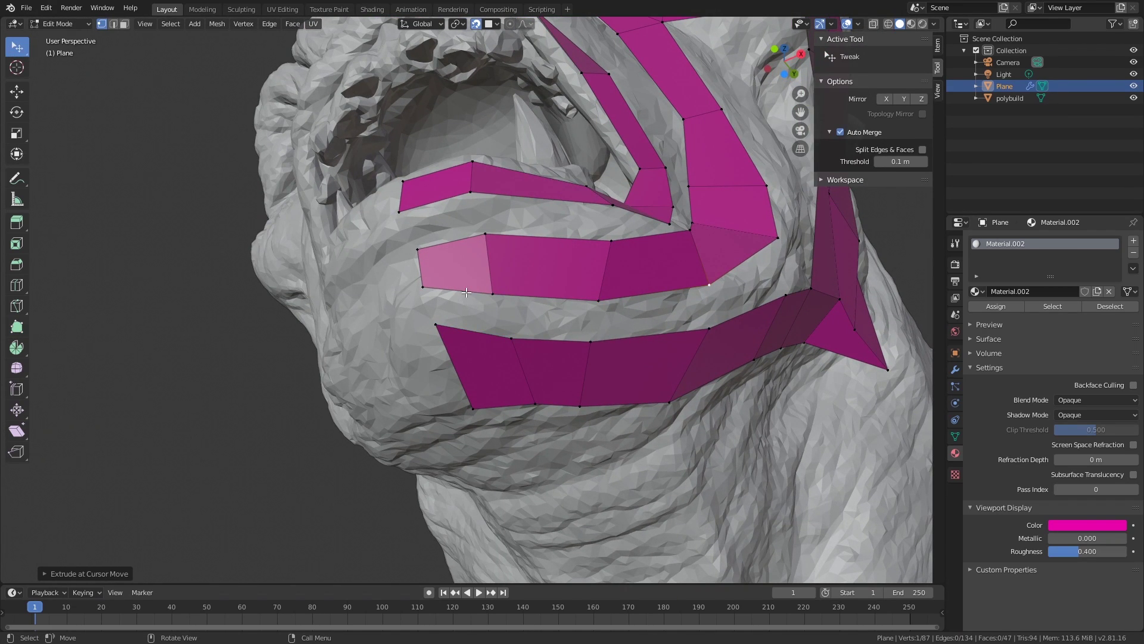
key("2")
key("ctrl+e")
left_click(482, 337)
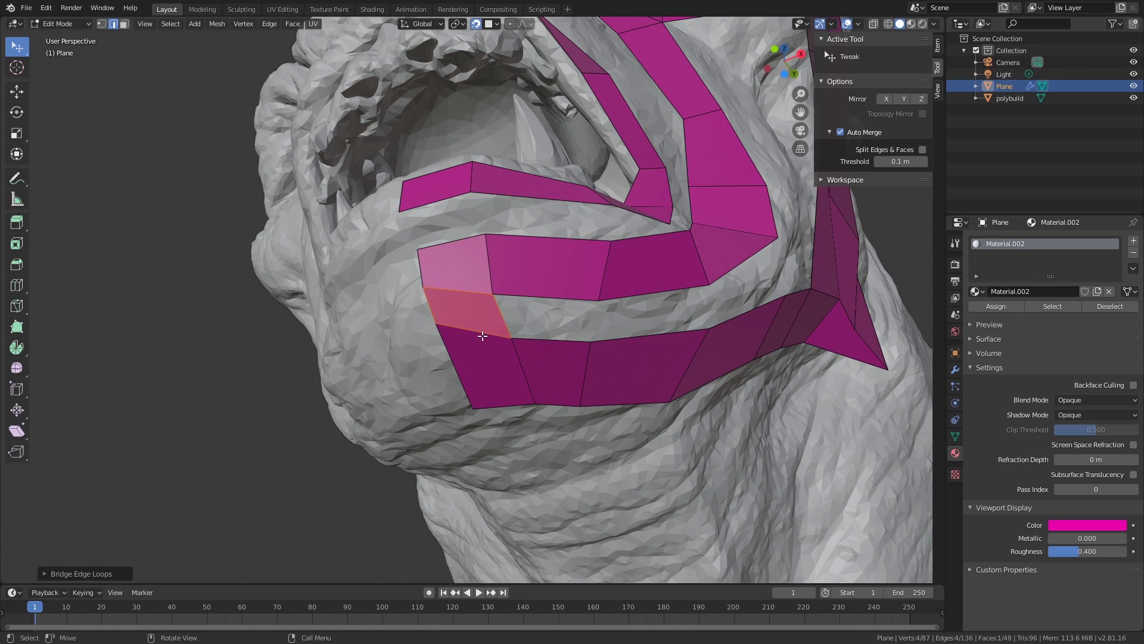
left_click(502, 312)
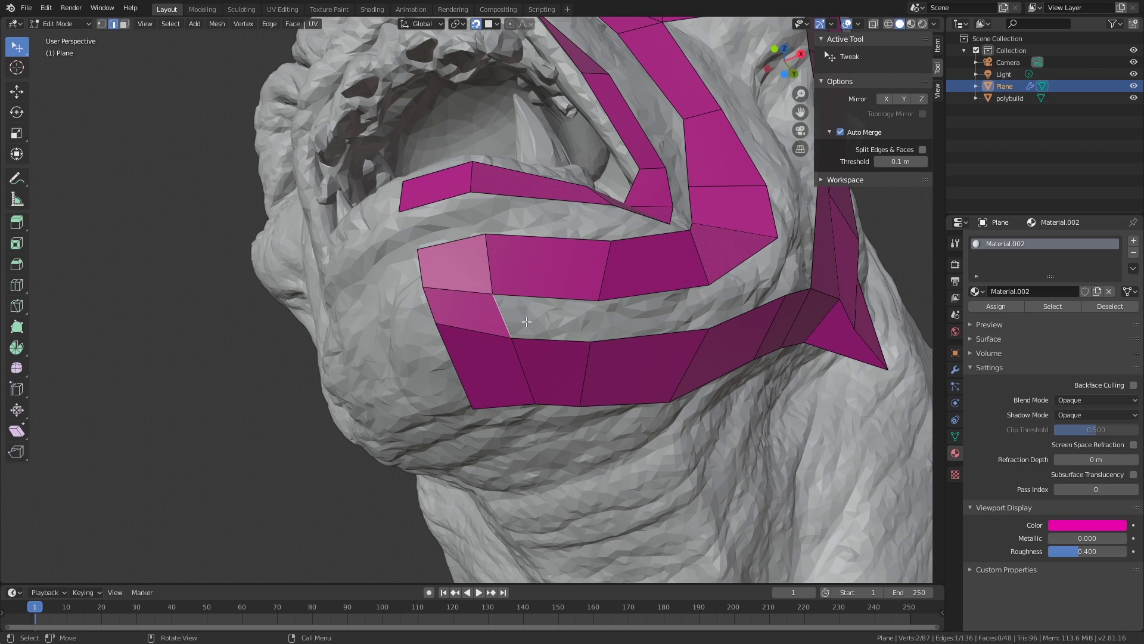
key("f")
key("f")
key("f")
Step: Reposition a vertex on the mouth loop's outer edge and one on the jaw patch's lower edge
middle_click_drag(603, 322, 554, 333)
scroll(538, 329, "down", 3)
scroll(562, 299, "up", 1)
key("1")
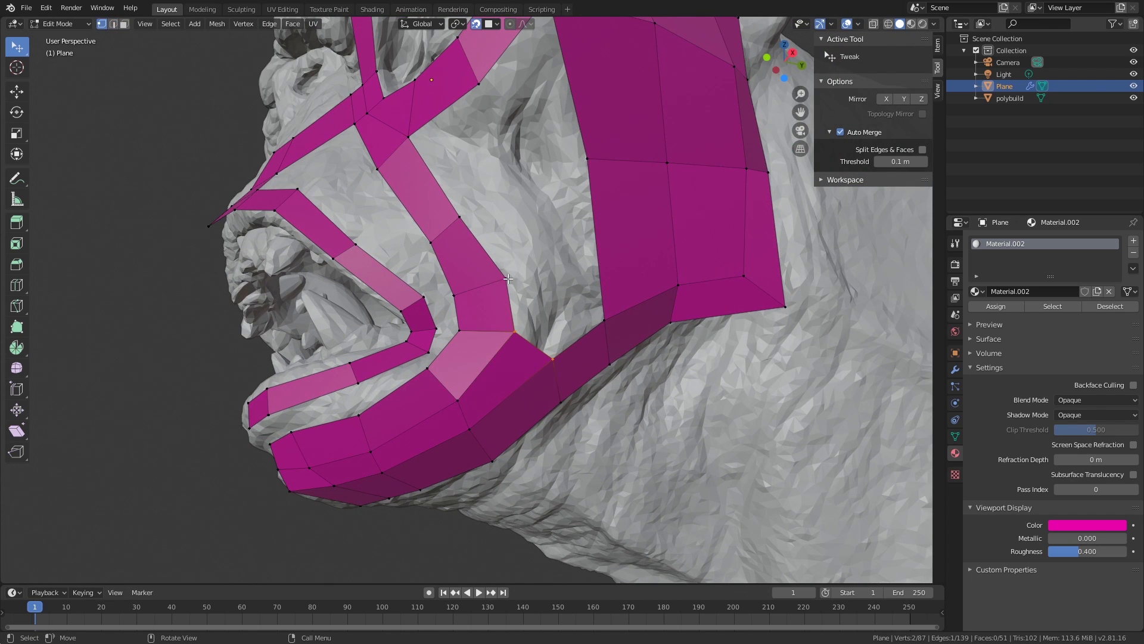
left_click_drag(506, 278, 503, 272)
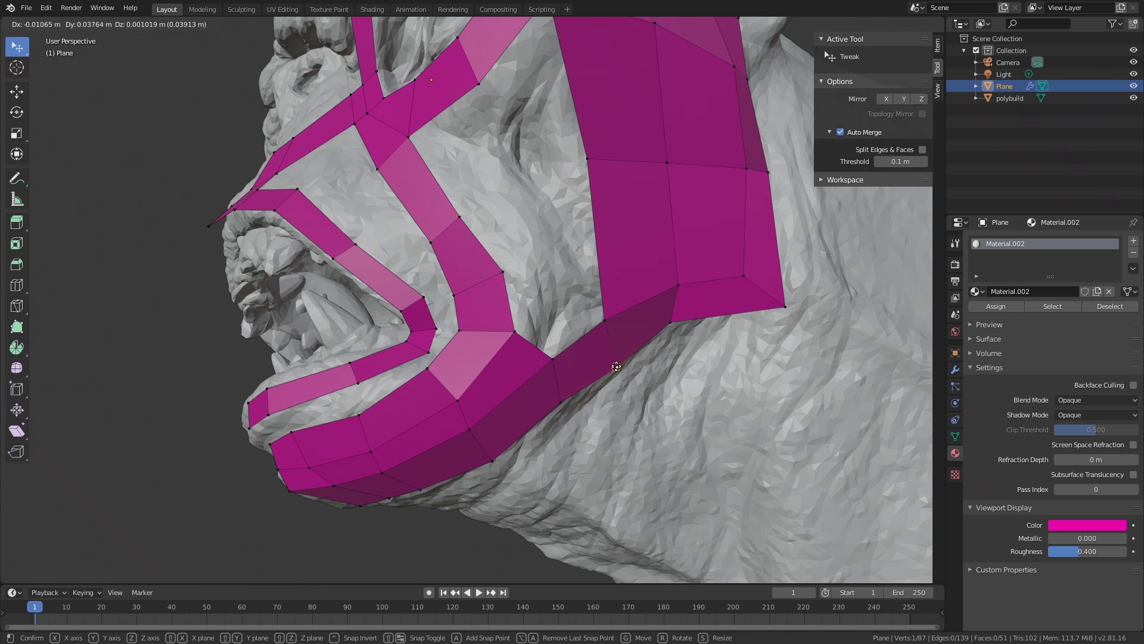
left_click(670, 322)
middle_click_drag(670, 323, 596, 313)
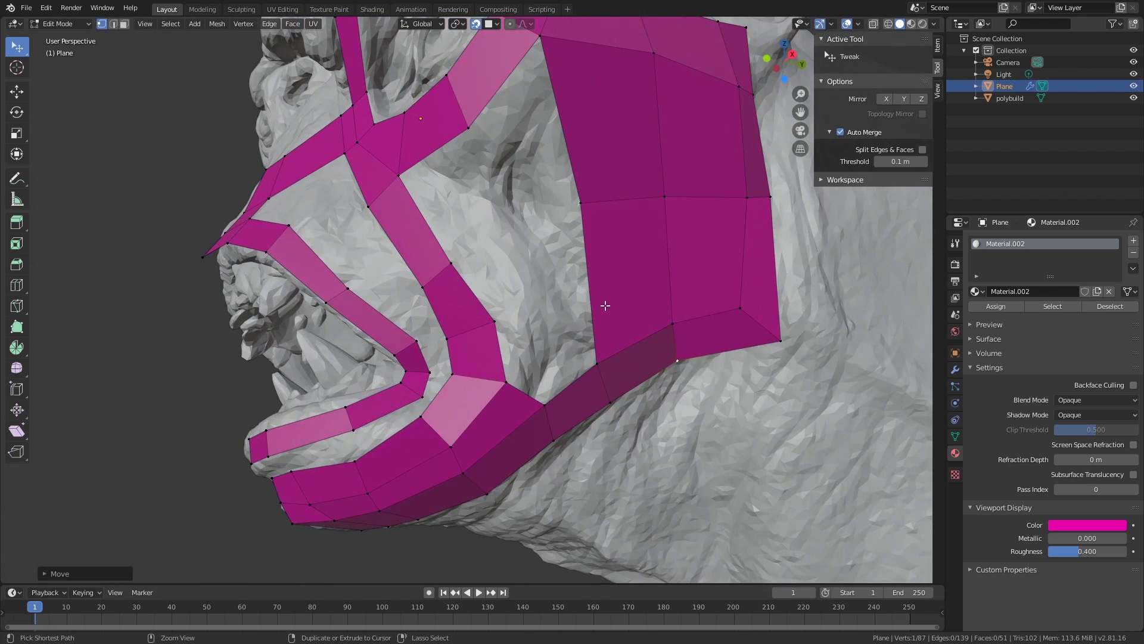
Step: Add a loop cut through the jaw patch's lower row of faces, then lower its front vertex and adjust the mouth corner vertex
key("ctrl+r")
left_click(586, 320)
left_click(585, 321)
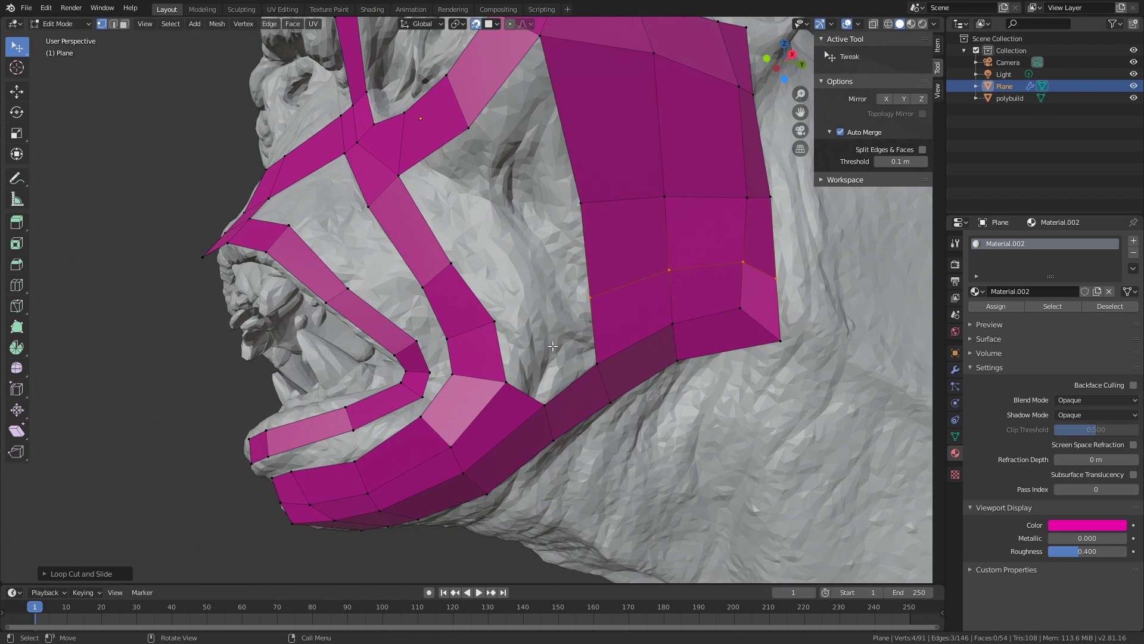
middle_click_drag(553, 345, 625, 348)
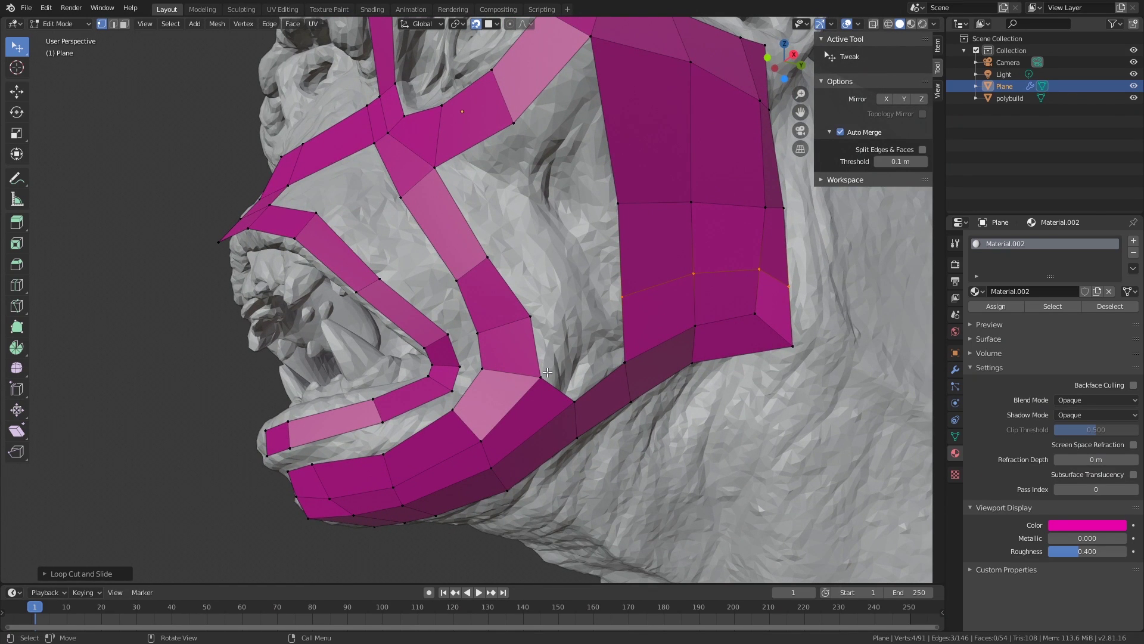
left_click_drag(545, 375, 552, 367)
middle_click_drag(554, 368, 563, 327)
key("g")
left_click(573, 326)
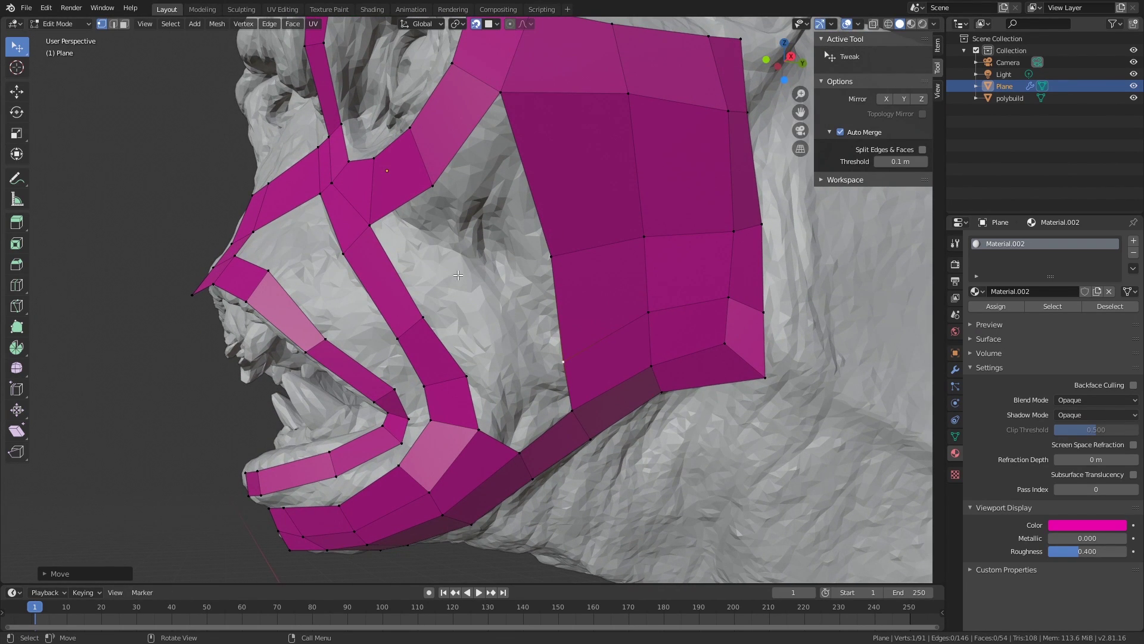
Step: Add a Poly Build face on the cheek beside the mouth loop and fill the gap between it and the jaw patch
left_click(16, 327)
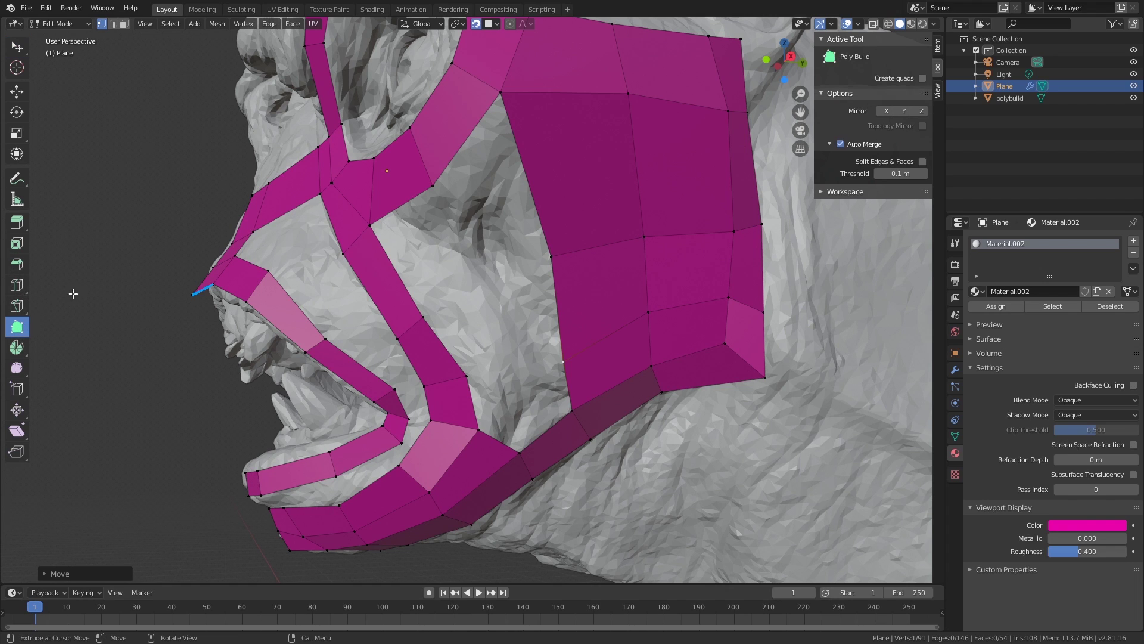
left_click_drag(370, 224, 479, 280)
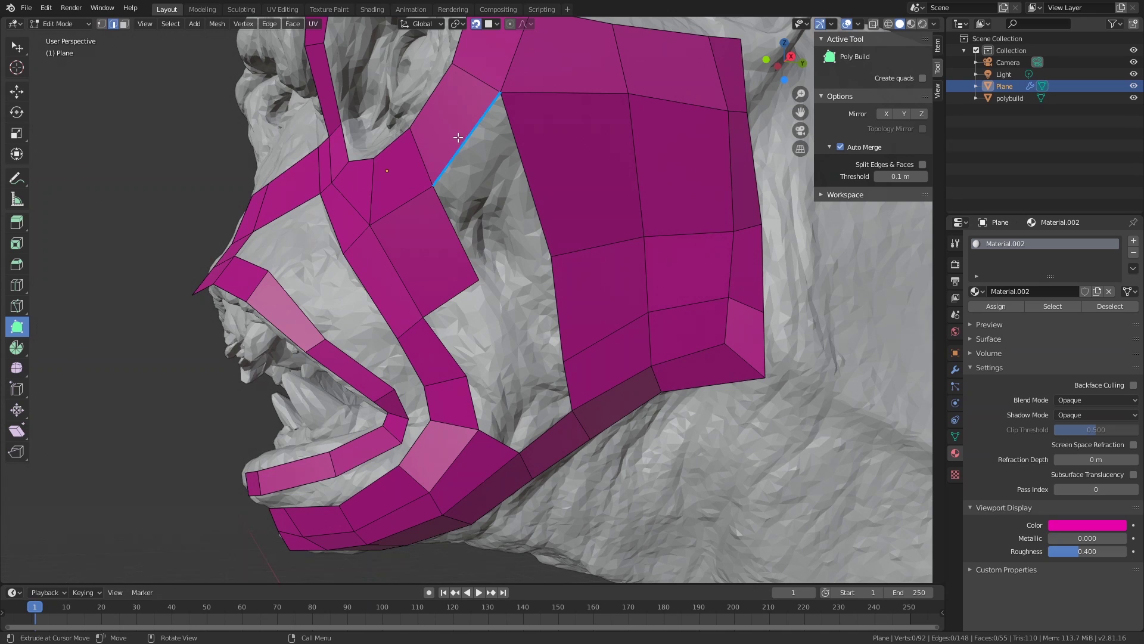
left_click_drag(471, 143, 483, 157, "ctrl")
key("ctrl+z")
key("w")
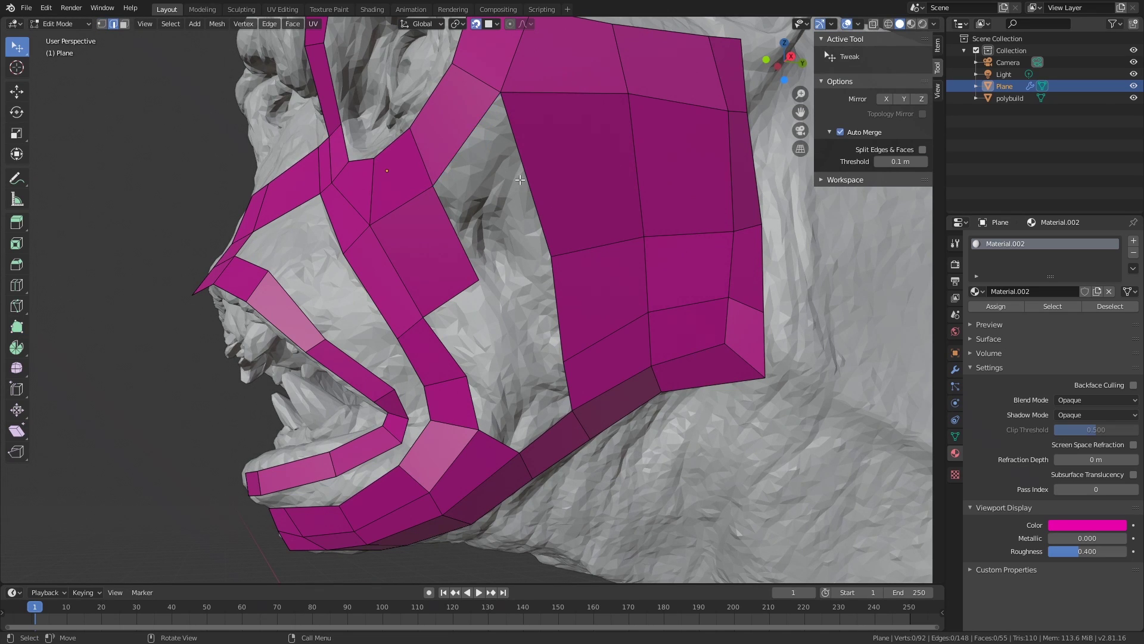
key("f")
middle_click_drag(503, 199, 496, 298)
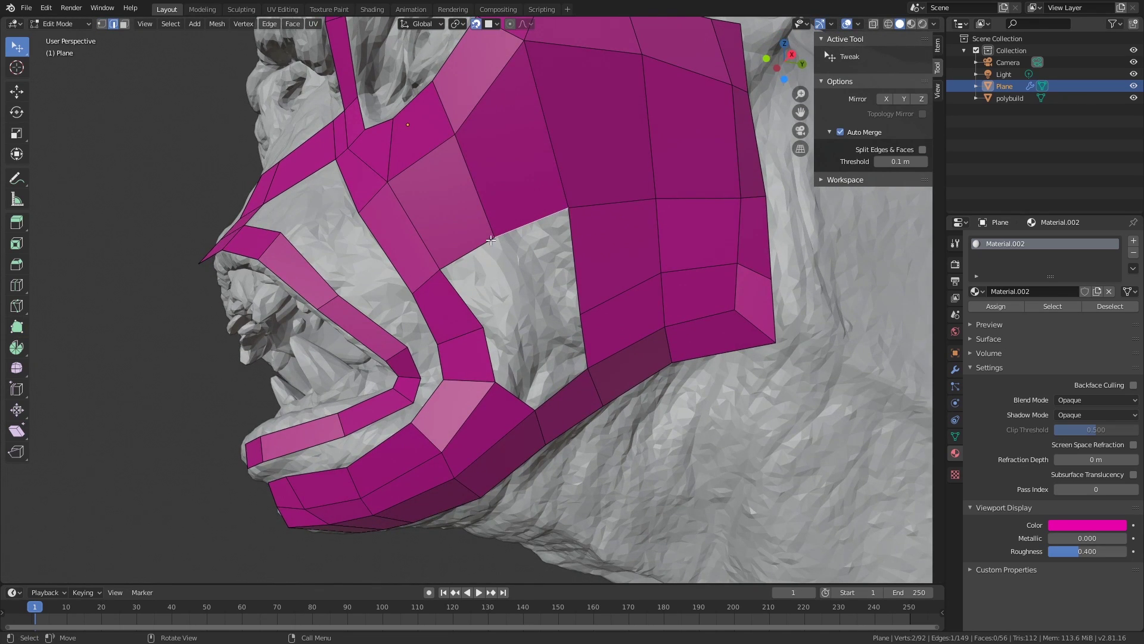
Step: Undo the shift of the new cheek faces' shared lower corner and adjust the mouth loop's outer vertex near the mouth corner
left_click_drag(490, 240, 503, 234)
key("ctrl+z")
key("1")
middle_click_drag(507, 289, 479, 295)
left_click_drag(431, 327, 433, 329)
middle_click_drag(432, 242, 455, 214)
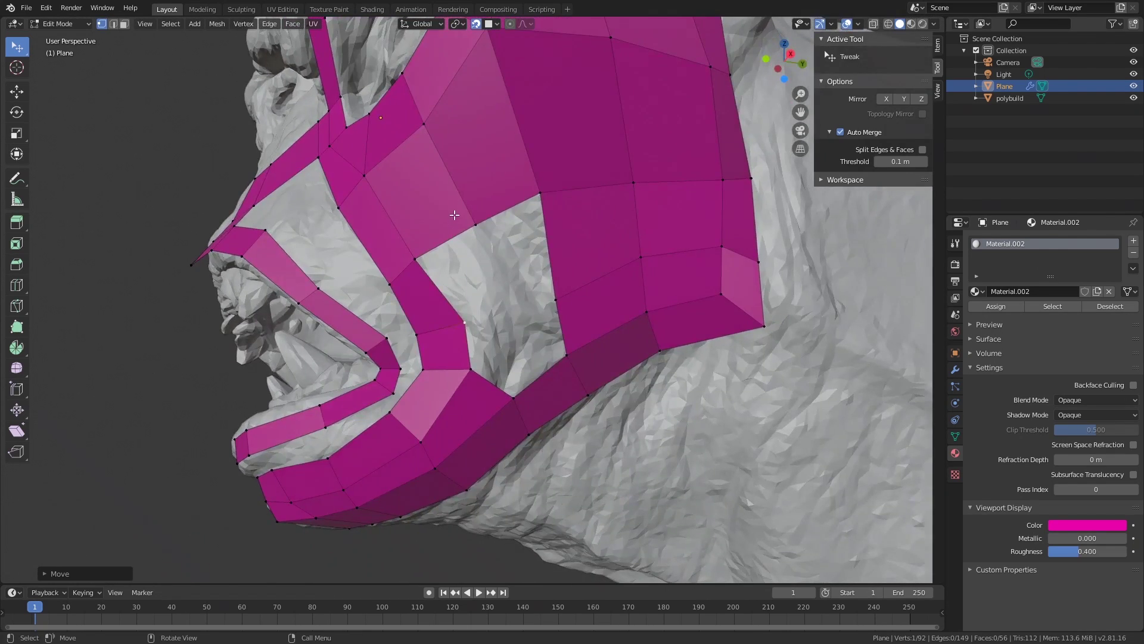
middle_click_drag(493, 389, 499, 373)
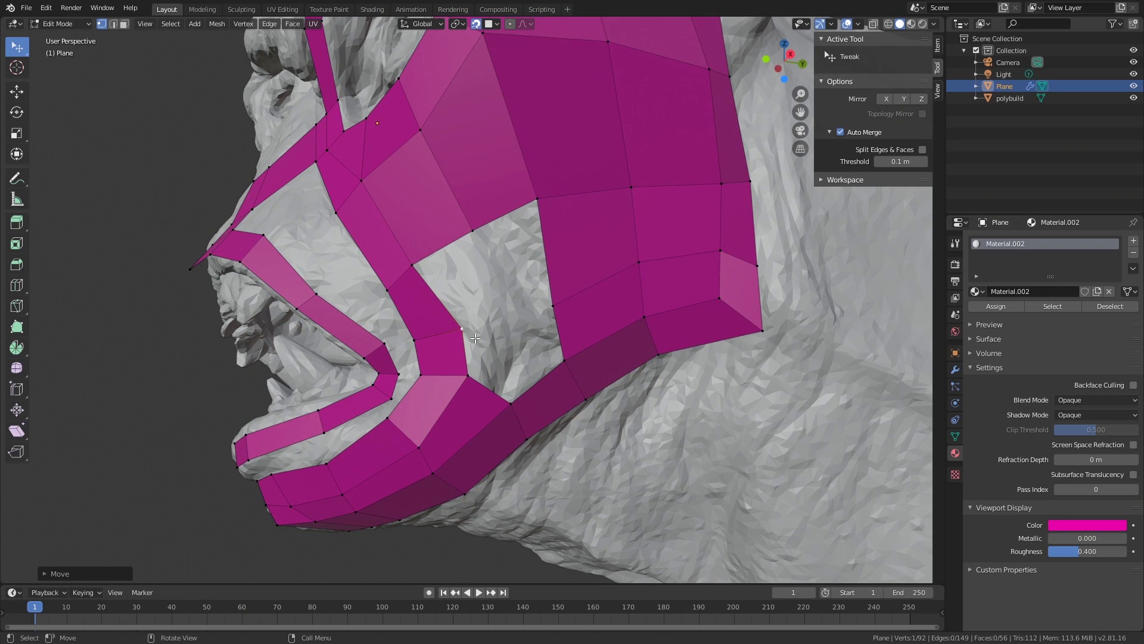
left_click_drag(475, 338, 477, 339)
Step: Add a second row of two faces below the cheek faces, spanning from the mouth loop to the jaw patch
left_click(17, 327)
key("ctrl")
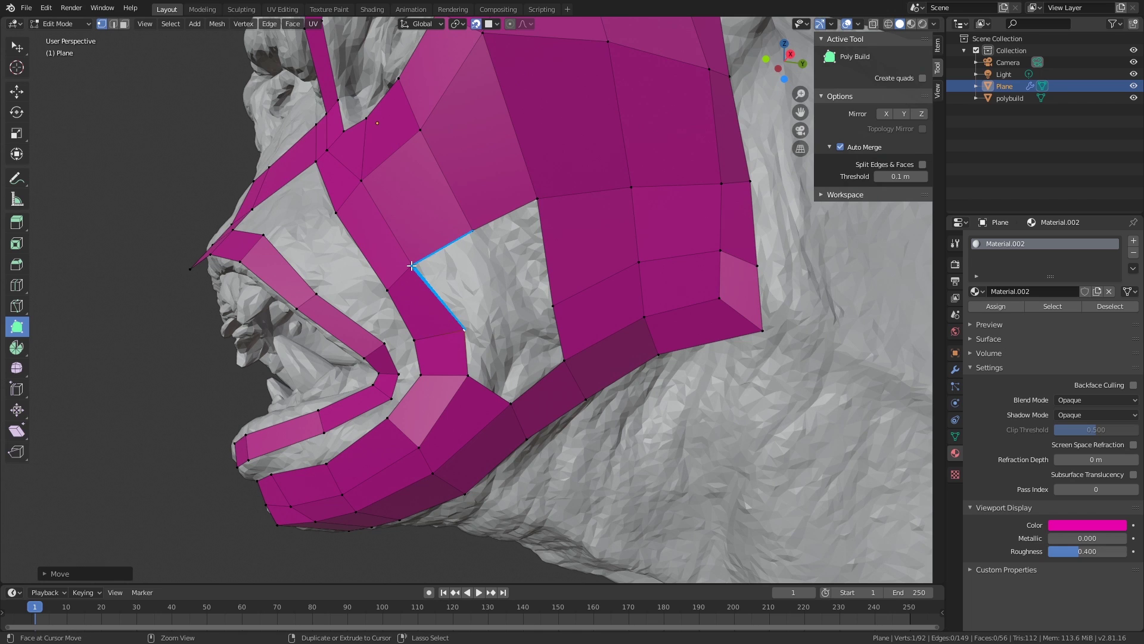
left_click_drag(412, 265, 501, 310, "ctrl")
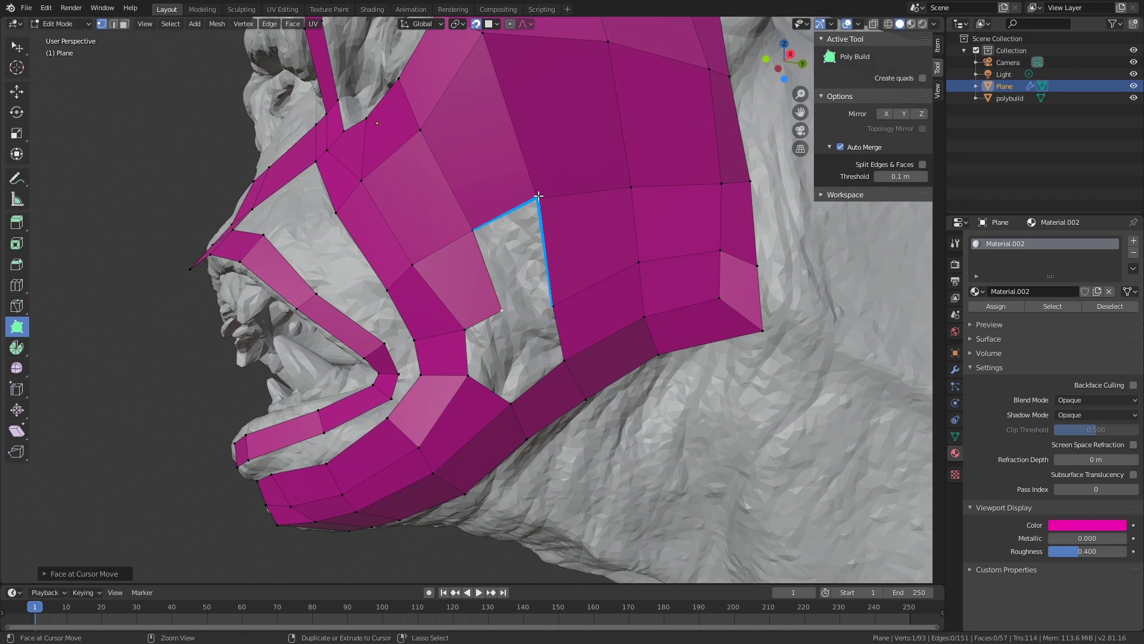
key("w")
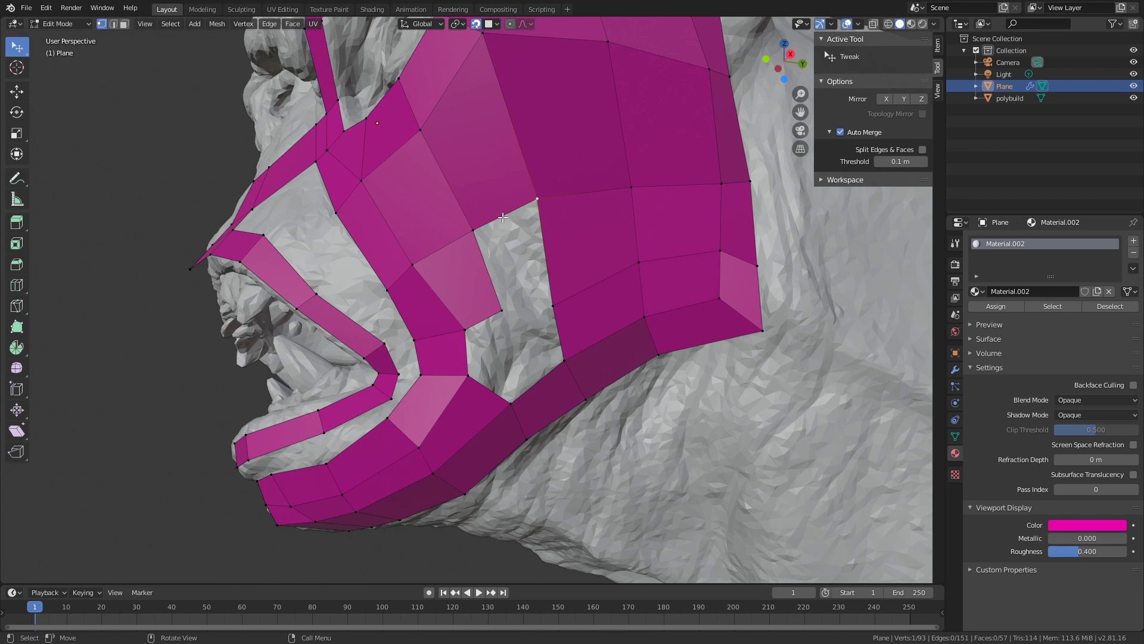
key("2")
left_click(503, 218)
key("f")
middle_click_drag(531, 316, 532, 308)
scroll(531, 308, "up", 1)
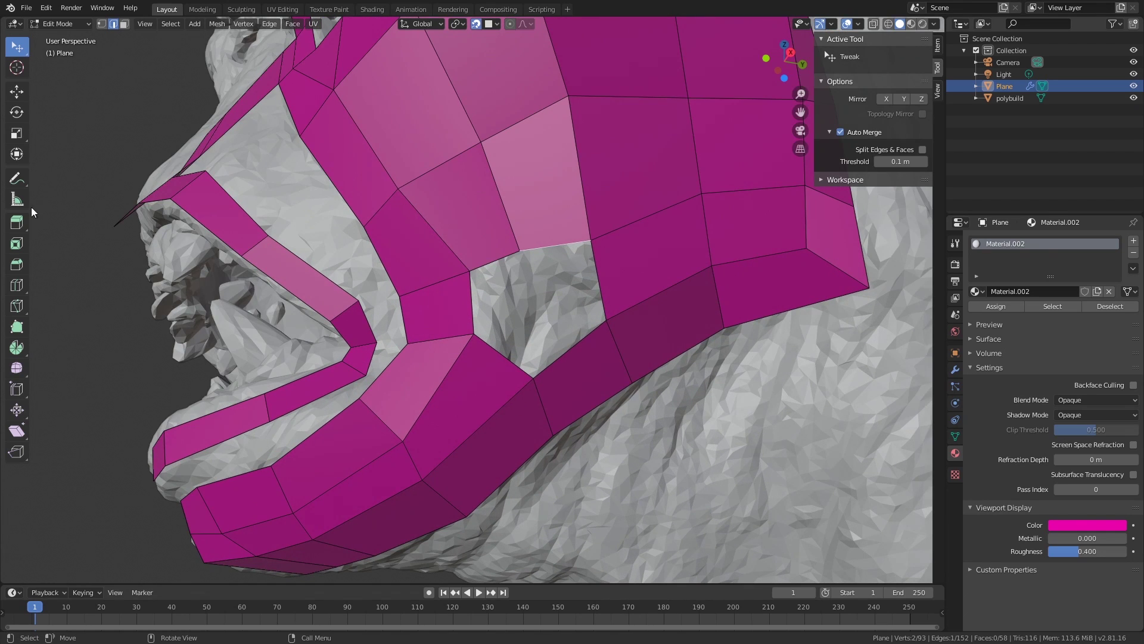
Step: Add two more cheek faces, loop cut the jaw strip lengthwise and merge the faces' shared lower corner with the cut's rear end
left_click(17, 326)
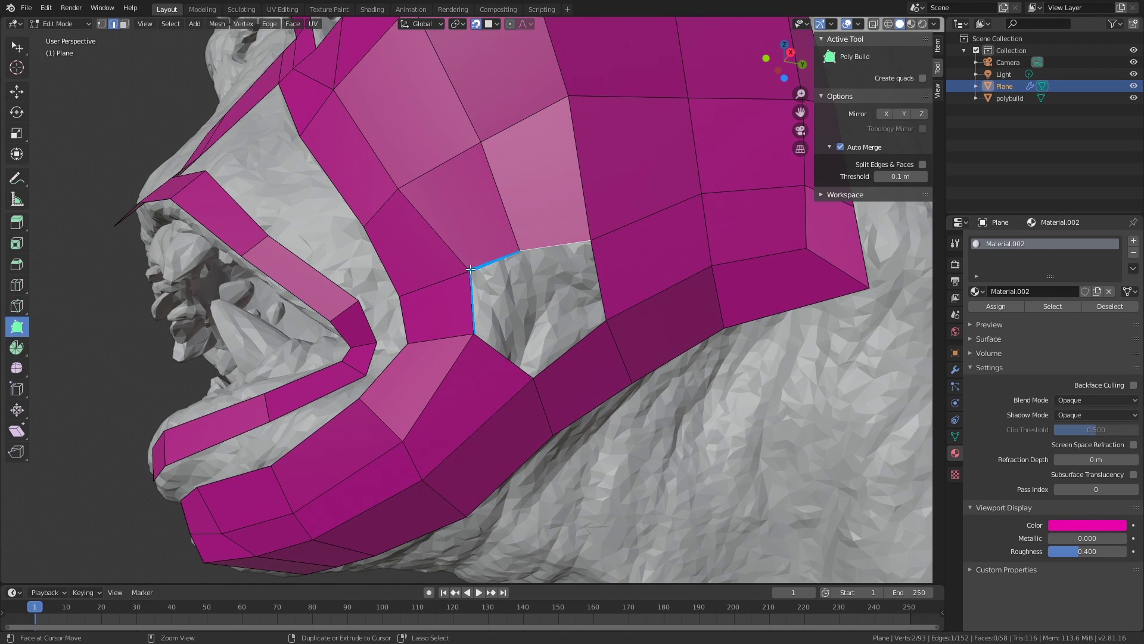
mouse_move(514, 301)
left_mouse_down("ctrl")
mouse_move(536, 317)
mouse_move(525, 313)
left_mouse_up("ctrl")
left_click_drag(526, 312, 525, 318)
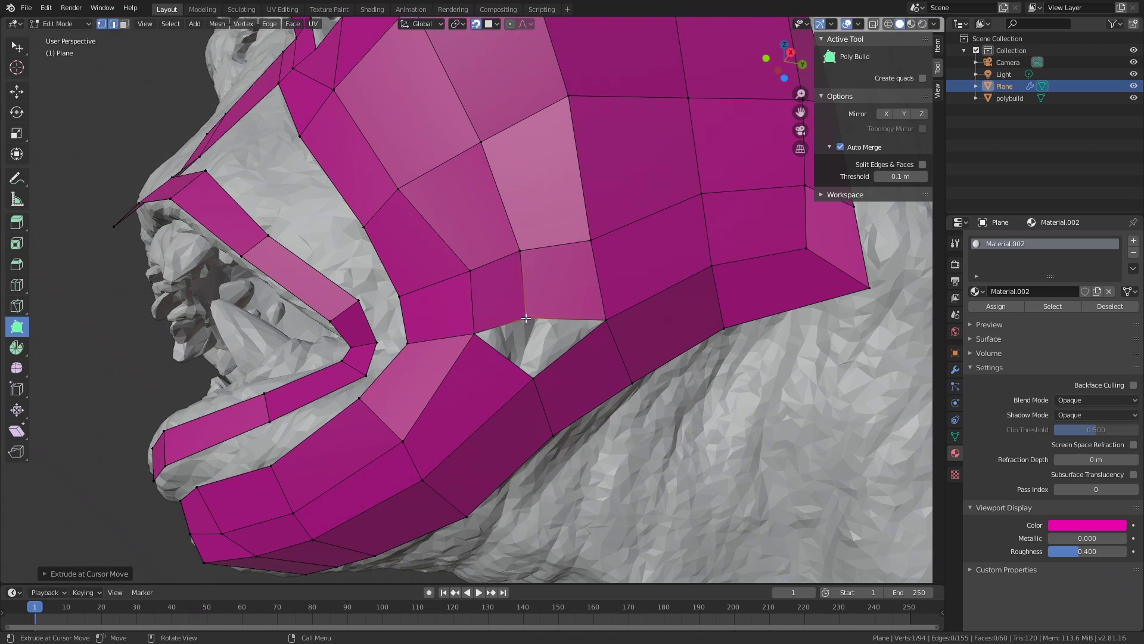
key("ctrl+r")
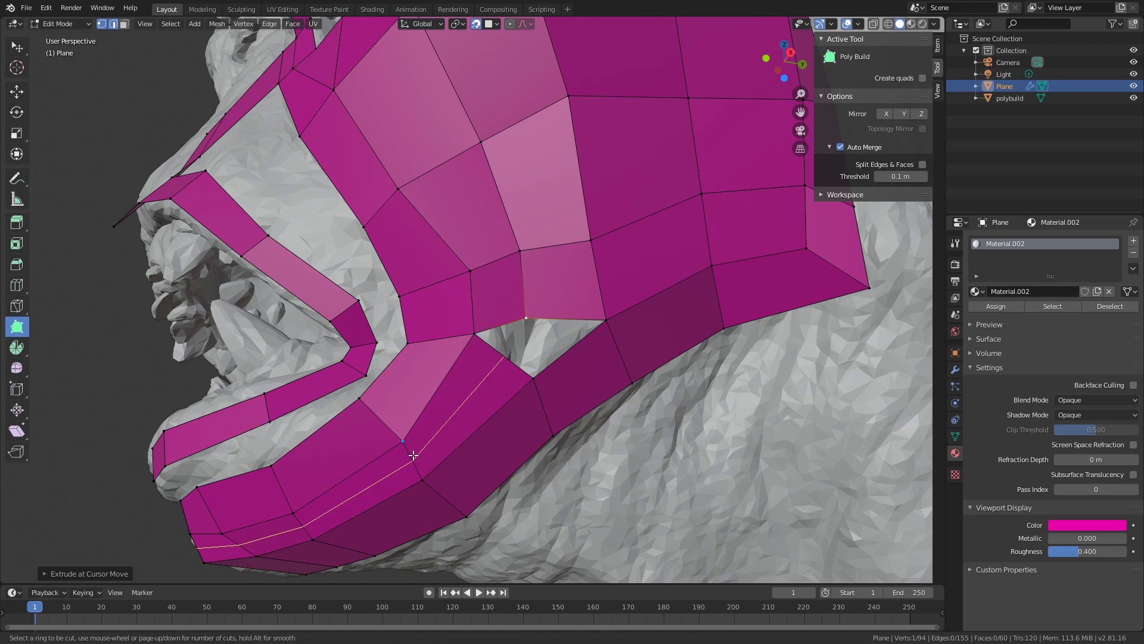
left_click(414, 456)
left_click(439, 431)
left_click_drag(525, 322, 515, 345)
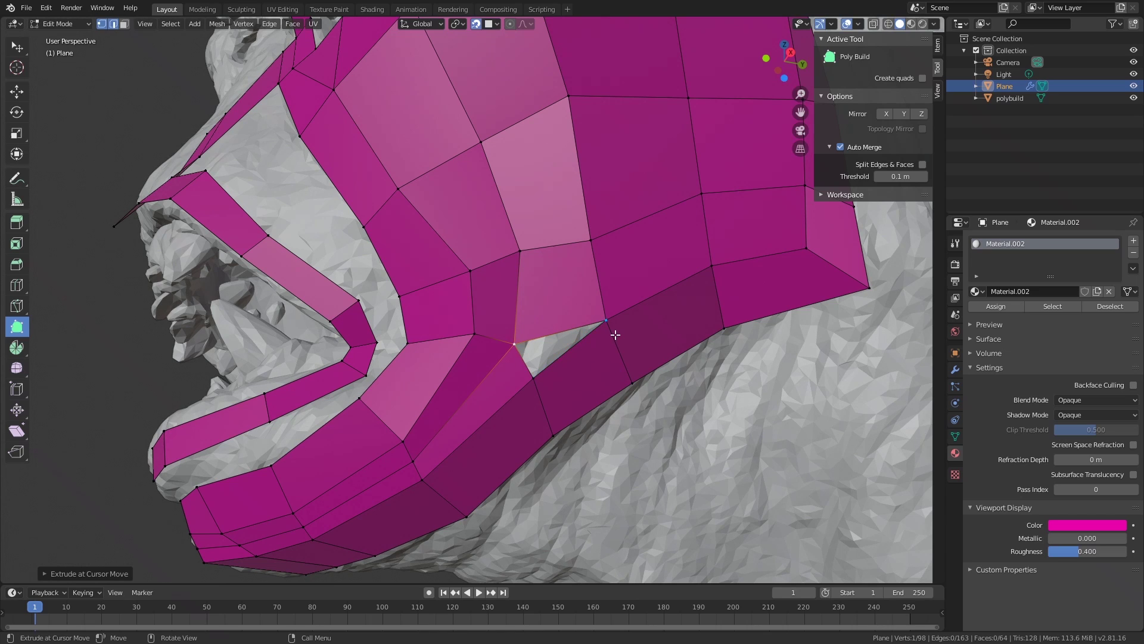
Step: Try a loop cut across the jaw strip under the remaining cheek gap with its upper vertex repositioned, and undo both edits
key("ctrl+r")
left_click(581, 399)
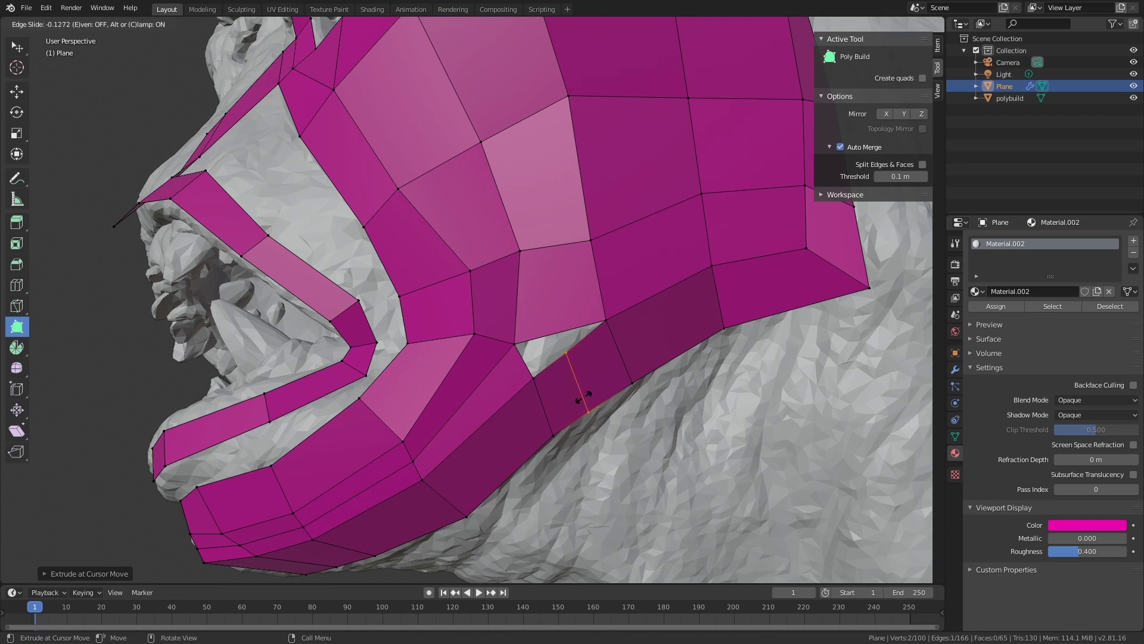
left_click(583, 397)
left_click_drag(580, 387, 567, 363)
key("ctrl+z")
key("ctrl+z")
Step: Add a centred loop cut across the strip between the nose and the eye, and reposition its lower vertex
scroll(570, 362, "down", 3)
middle_click_drag(569, 360, 441, 290)
key("ctrl+r")
left_click(434, 290)
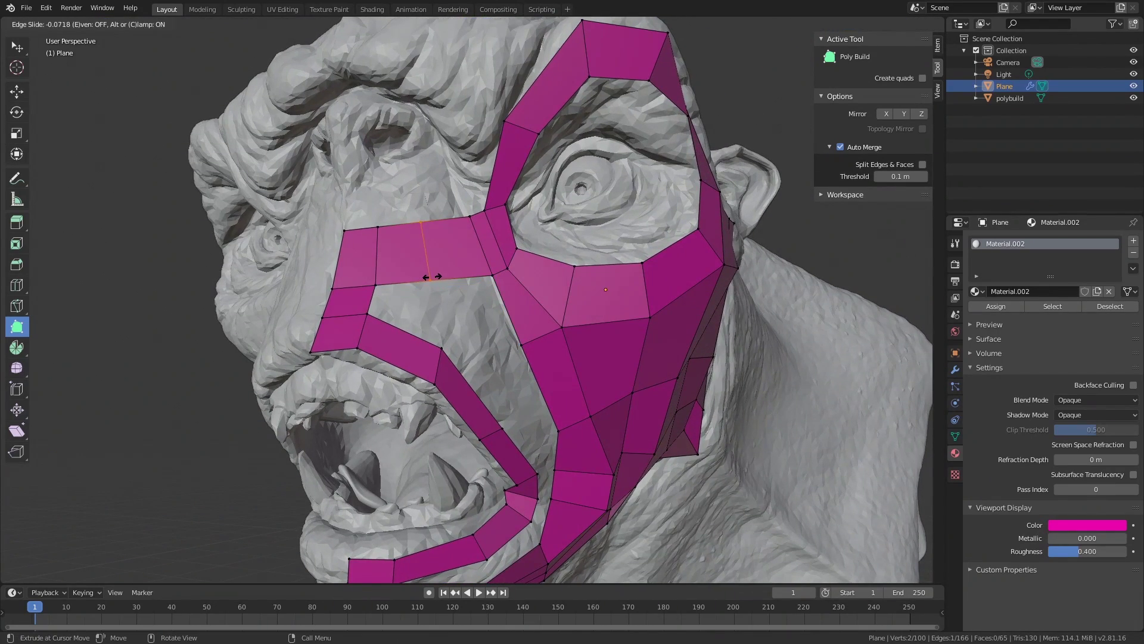
right_click(435, 291)
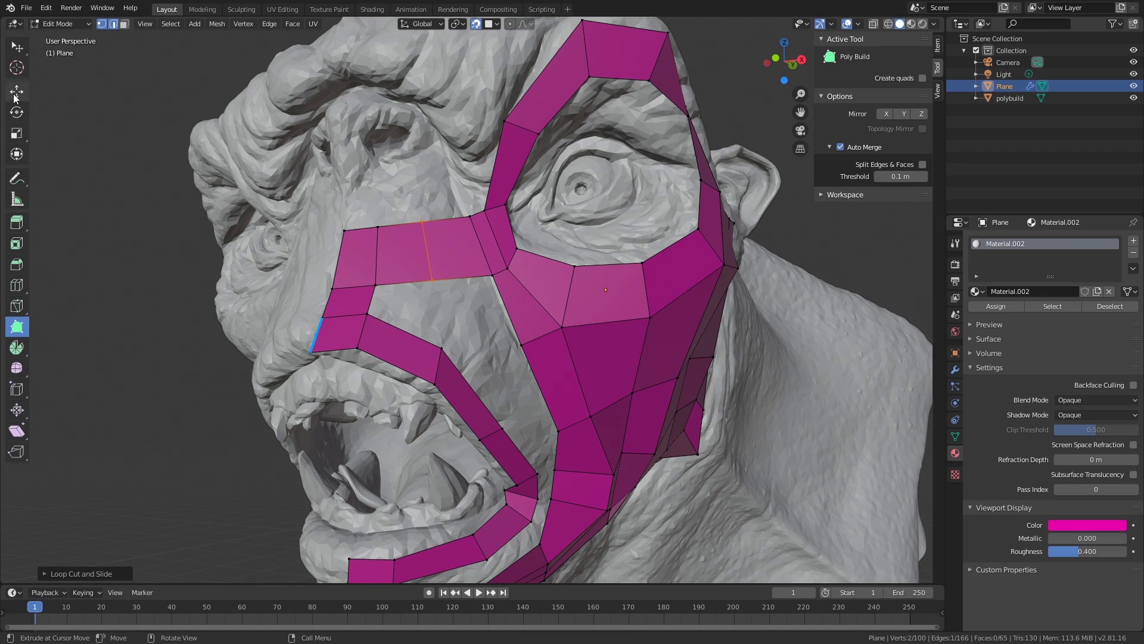
key("w")
left_click_drag(430, 277, 435, 304)
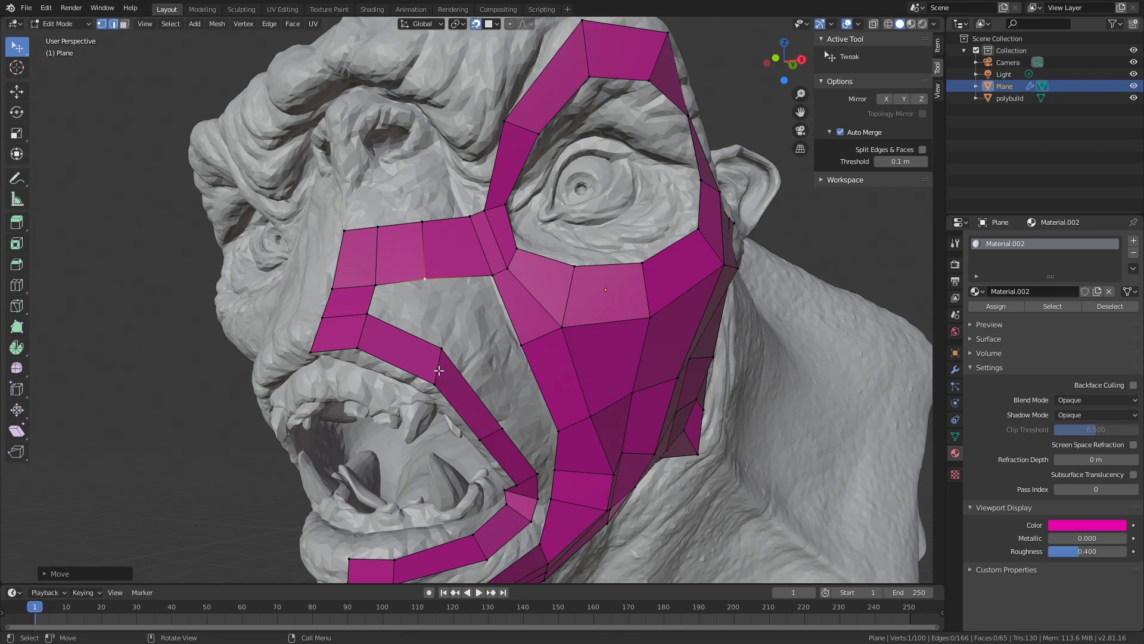
middle_click_drag(417, 338, 507, 278)
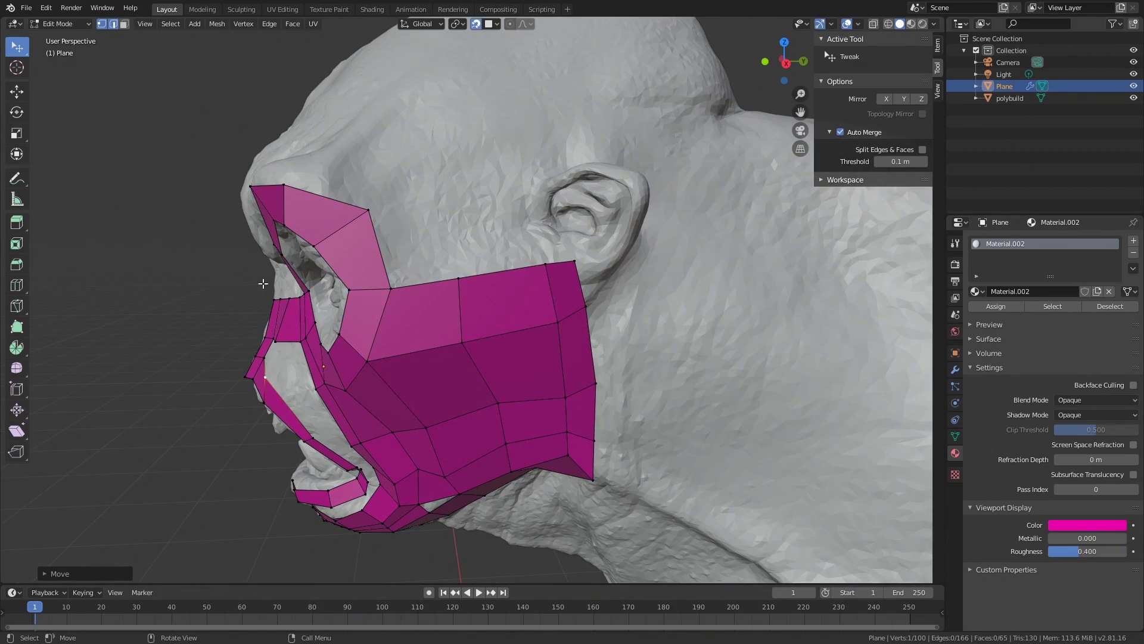
Step: With Poly Build, add two faces above the upper cheek row, from the outer eye loop back toward the ear
left_click(16, 326)
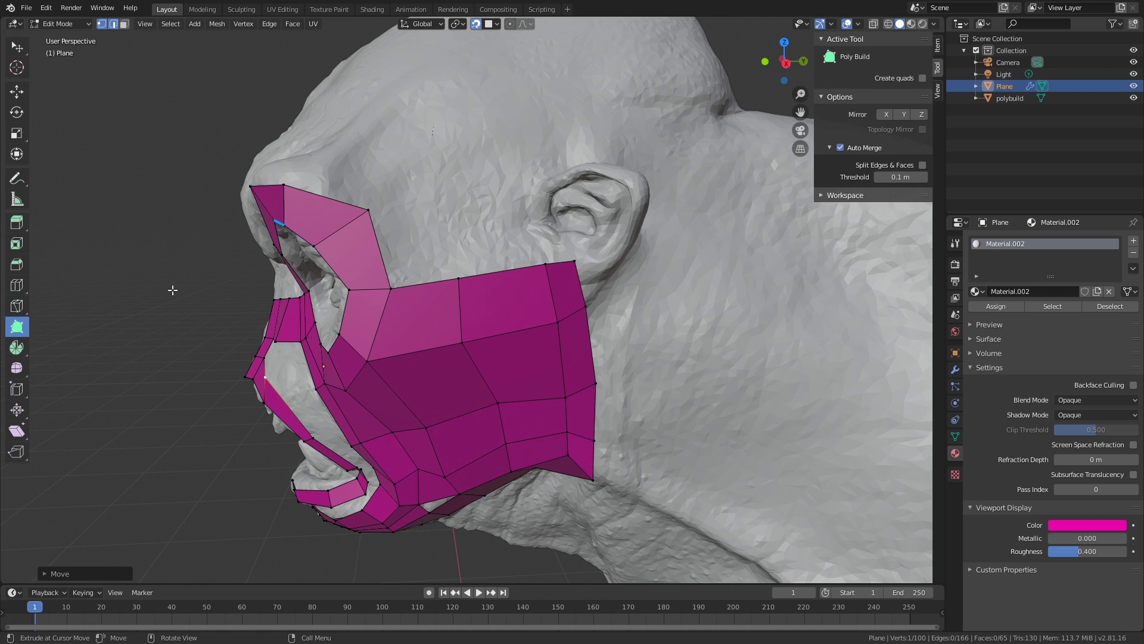
scroll(173, 291, "up", 2)
left_click_drag(364, 285, 451, 214)
key("ctrl+z")
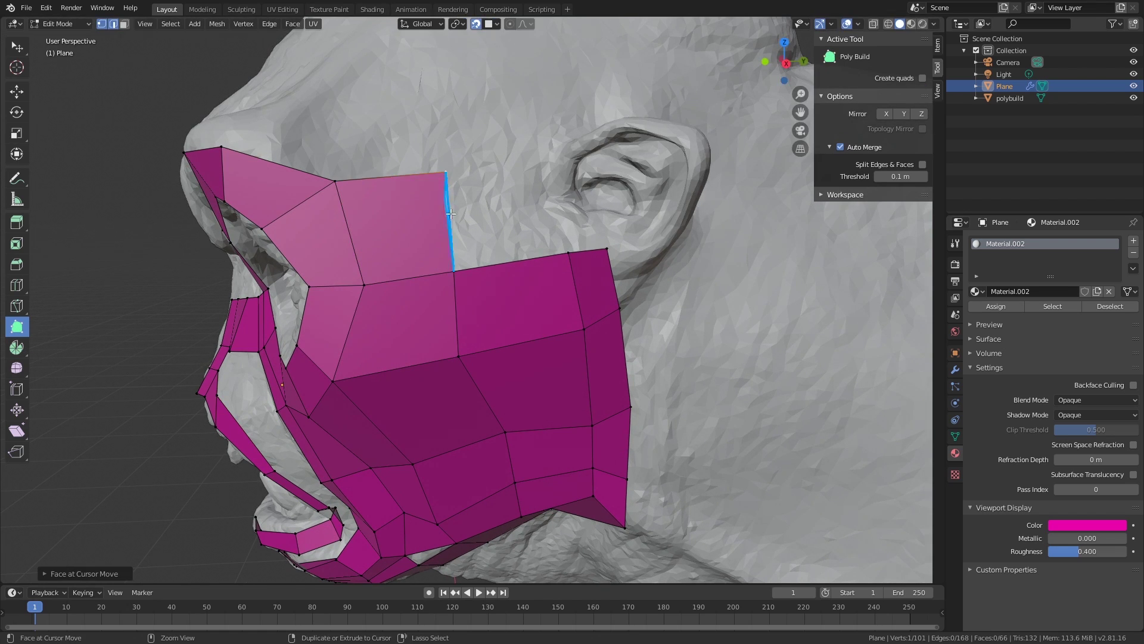
left_click_drag(452, 270, 535, 162, "ctrl")
Step: Move the two cheek vertices in front of the ear slightly forward to even out the faces
mouse_move(568, 238)
middle_mouse_down()
mouse_move(537, 257)
mouse_move(559, 235)
mouse_move(558, 248)
middle_mouse_up()
left_click_drag(548, 303, 534, 306)
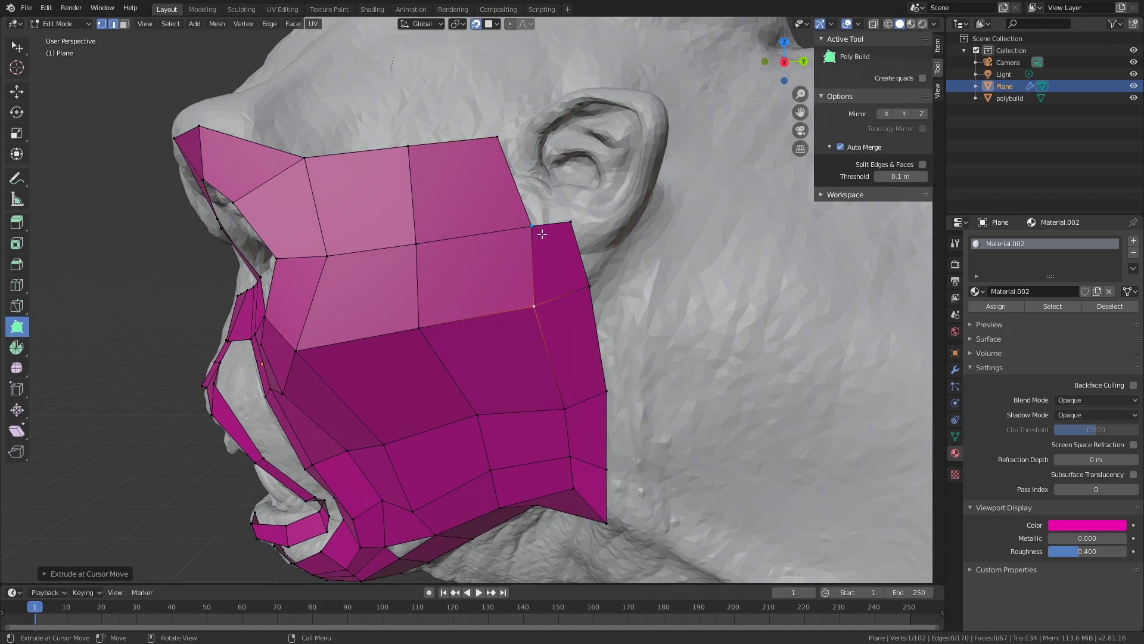
left_click_drag(530, 229, 515, 232)
middle_click_drag(514, 233, 552, 277)
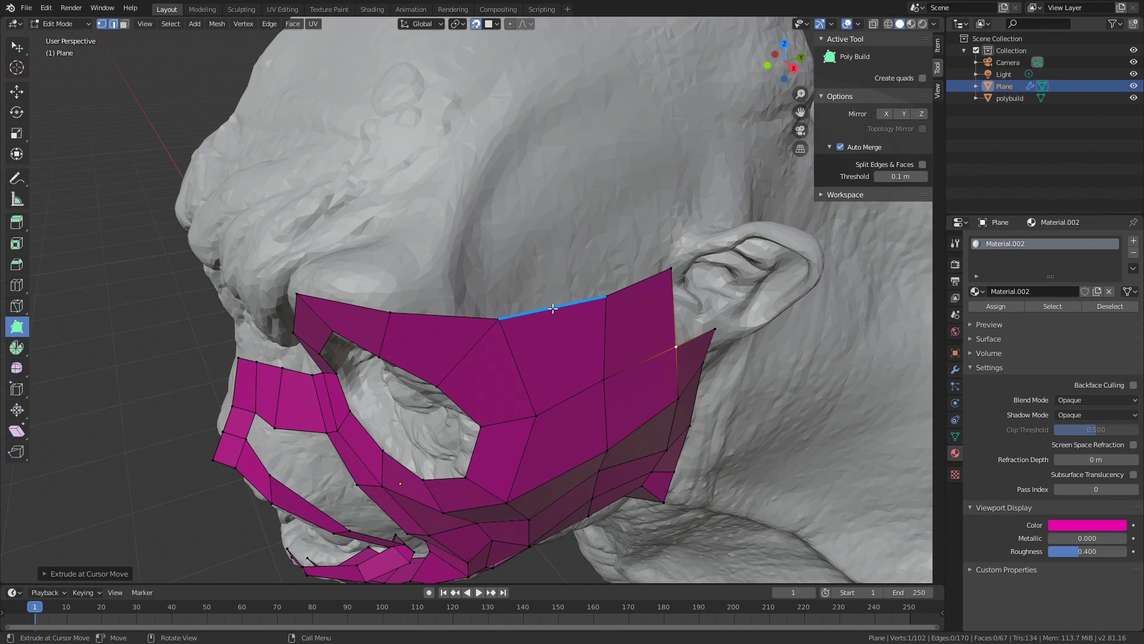
Step: Extrude a face upward from the upper cheek edge in front of the ear, and reposition its forward vertex
left_click_drag(535, 294, 490, 215)
middle_click_drag(490, 214, 521, 213)
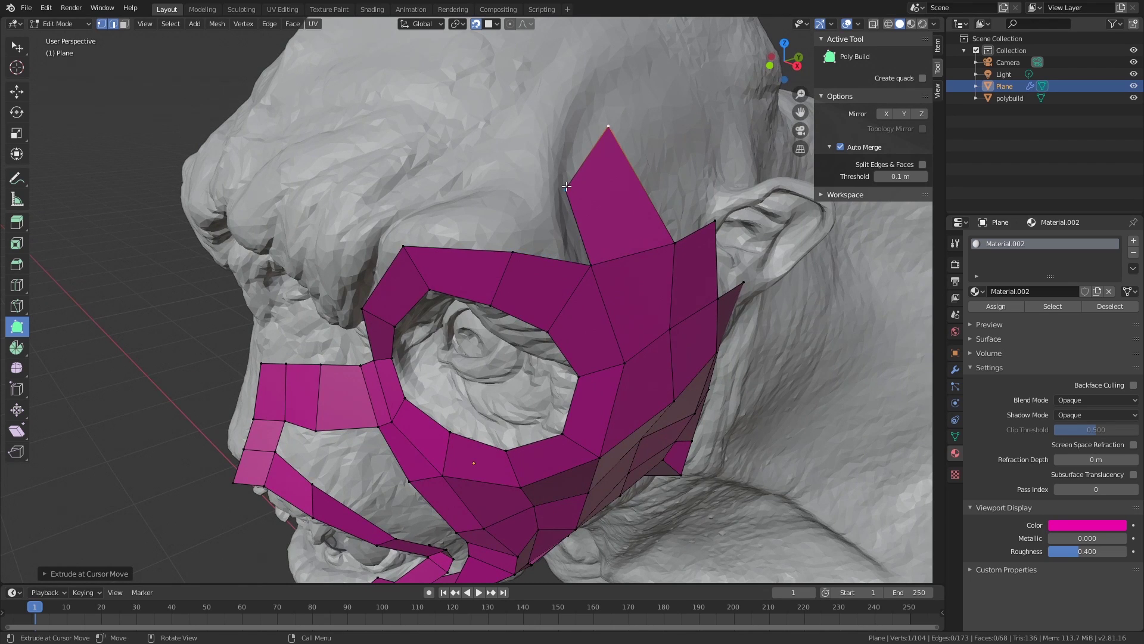
left_click_drag(566, 186, 583, 177)
middle_click_drag(568, 179, 542, 218)
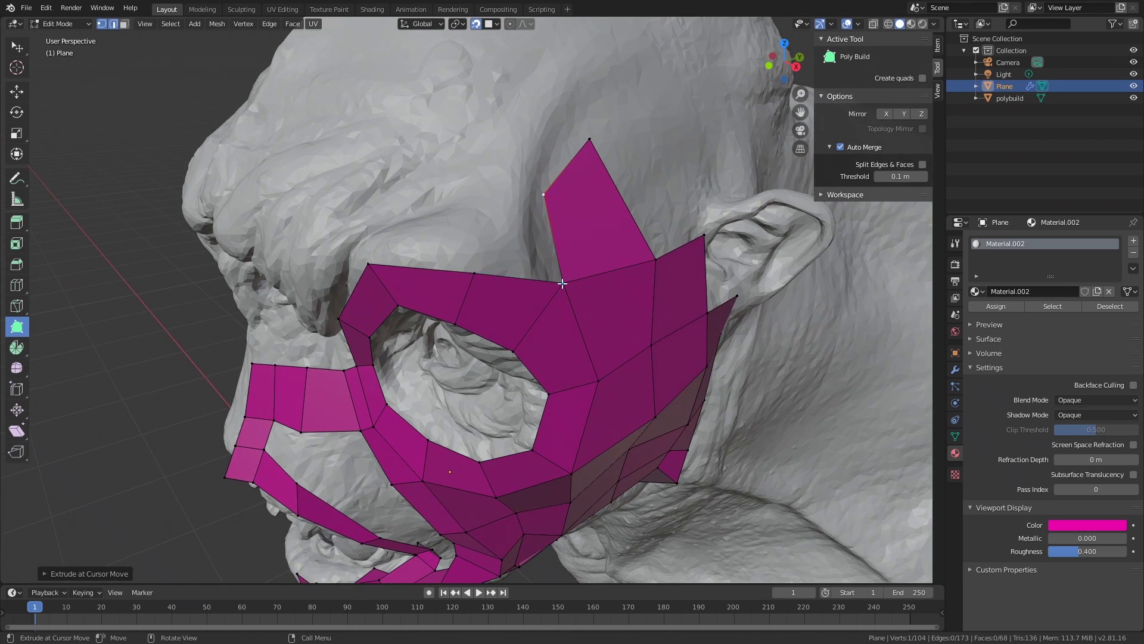
Step: Add two faces above the upper eye loop toward the brow, and adjust the upper vertices of the temple face
left_click_drag(562, 282, 485, 206, "ctrl")
middle_click_drag(485, 206, 443, 207)
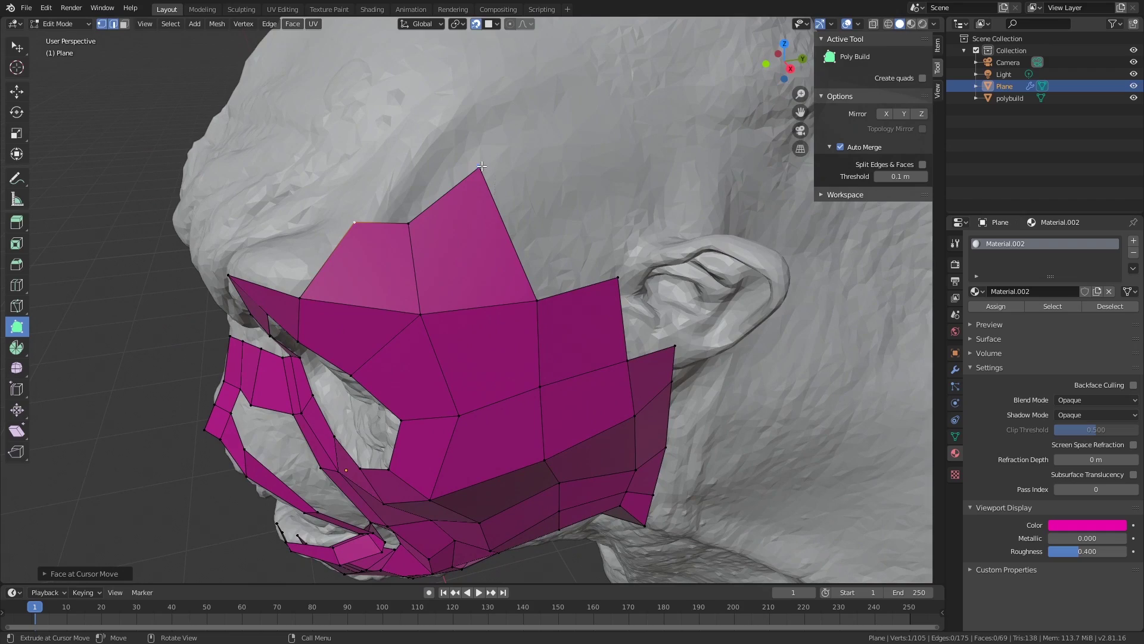
left_click_drag(481, 166, 503, 208)
middle_click_drag(501, 210, 525, 256)
left_click_drag(559, 233, 582, 234)
middle_click_drag(582, 234, 601, 231)
left_click_drag(589, 272, 523, 218, "ctrl")
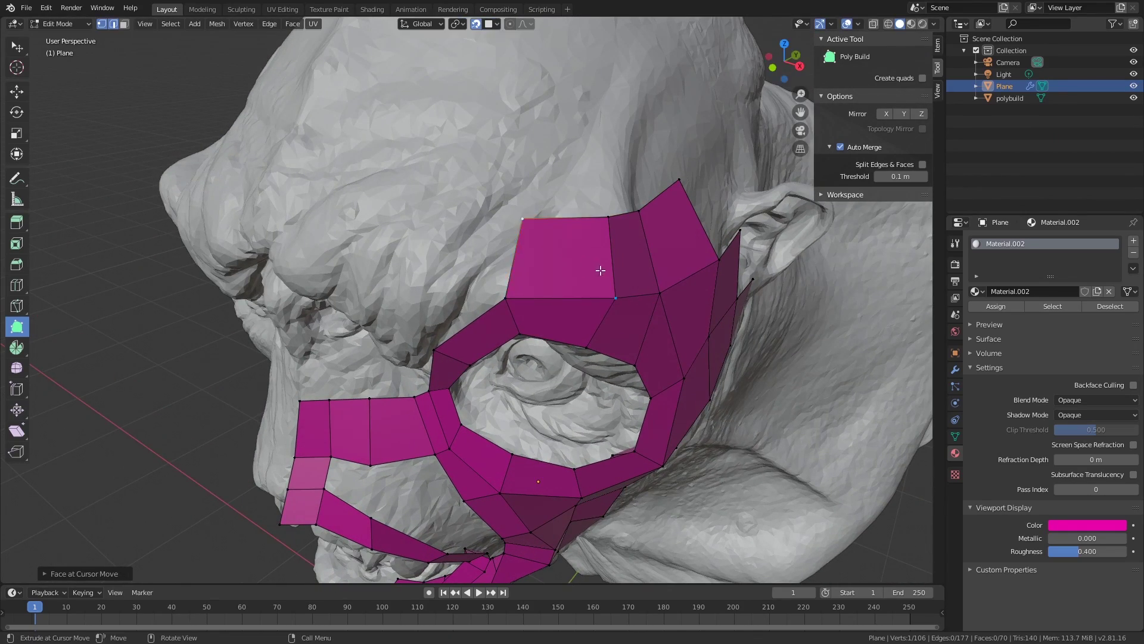
Step: Fill the corner between the nose strip and the upper lip strip with a face
middle_click_drag(600, 270, 510, 288)
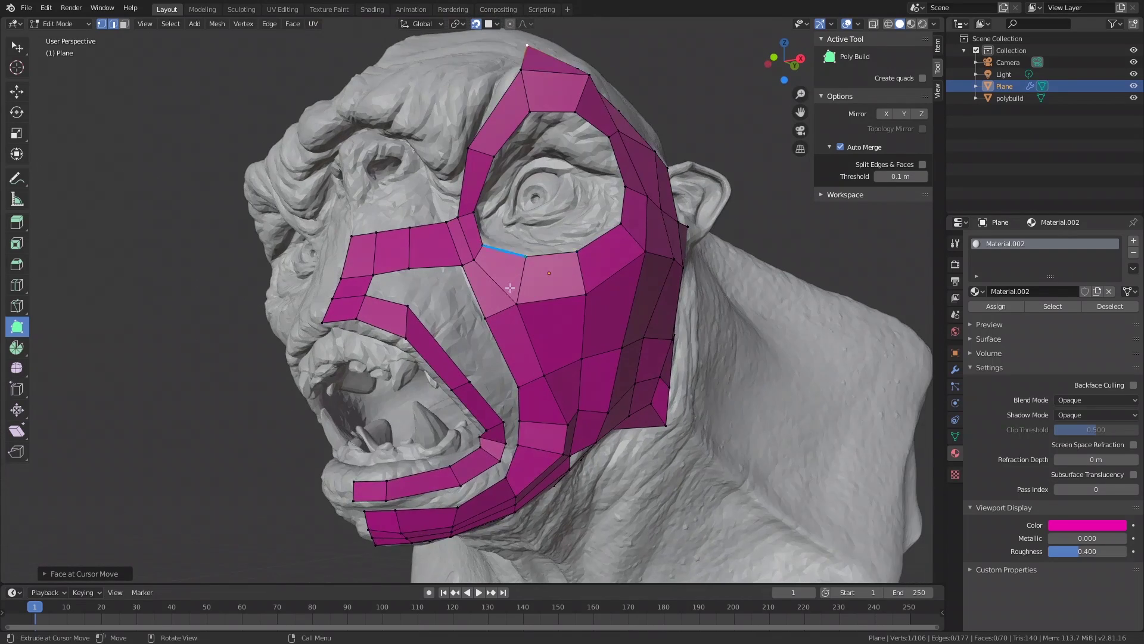
scroll(510, 287, "up", 2)
mouse_move(345, 268)
left_mouse_down("ctrl")
mouse_move(359, 276)
mouse_move(346, 269)
left_mouse_up("ctrl")
scroll(353, 289, "up", 2)
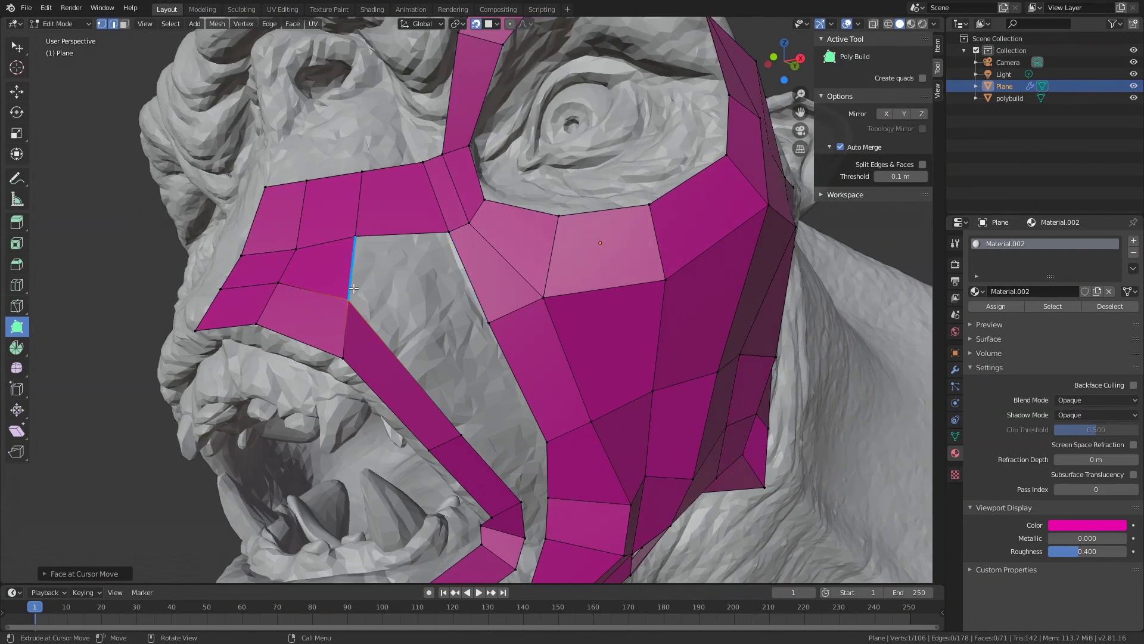
Step: Join the lower lip strip to the chin strip with two faces between their facing edges
middle_click_drag(471, 285, 486, 382)
key("w")
left_click(494, 373)
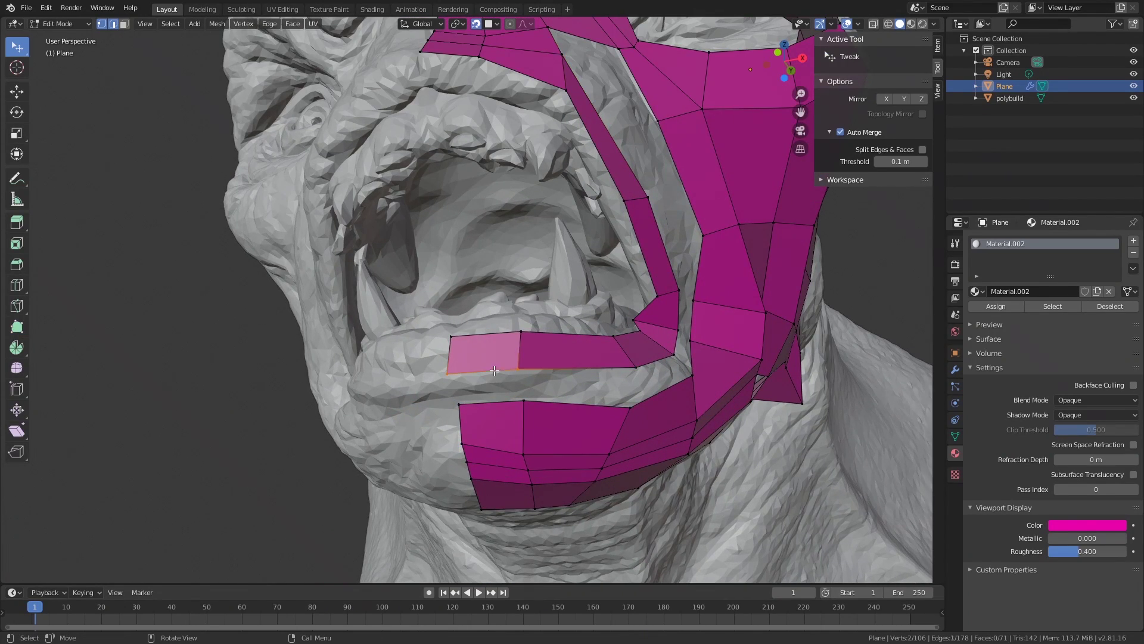
left_click(496, 400, "shift")
key("f")
left_click(568, 370)
left_click(562, 404, "shift")
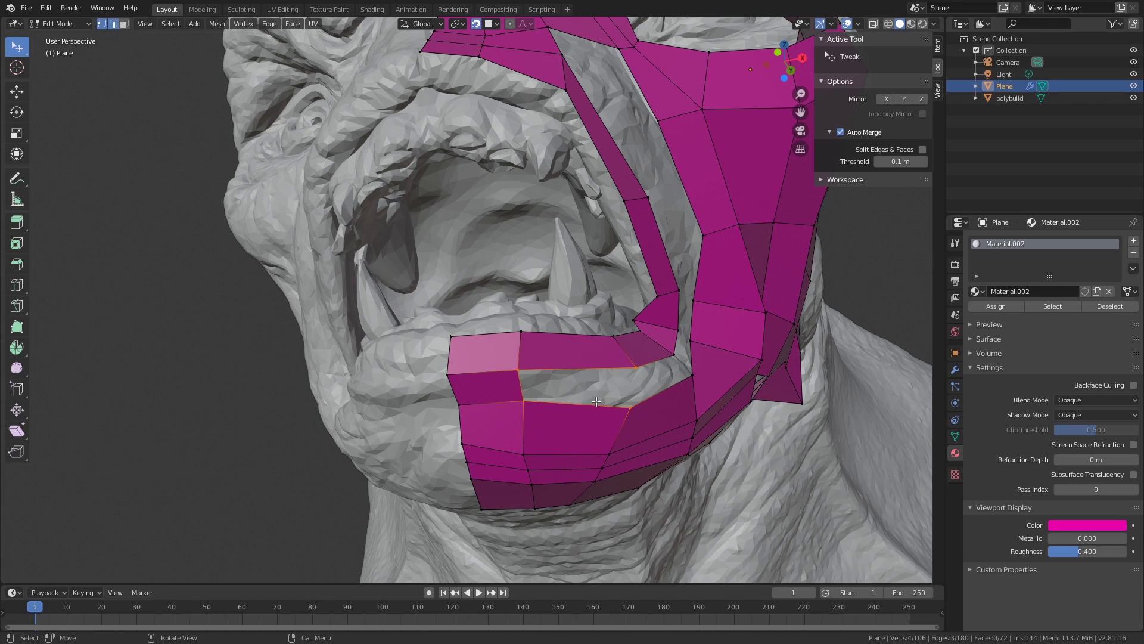
key("f")
Step: In edge select mode, fill the rest of the gap around the mouth corner with three faces
middle_click_drag(601, 401, 547, 366)
left_click(549, 392)
key("2")
key("f")
key("f")
key("f")
Step: Add a loop cut across the upper lip strip near the mouth corner, and fill the lower end of the cheek gap
key("ctrl+r")
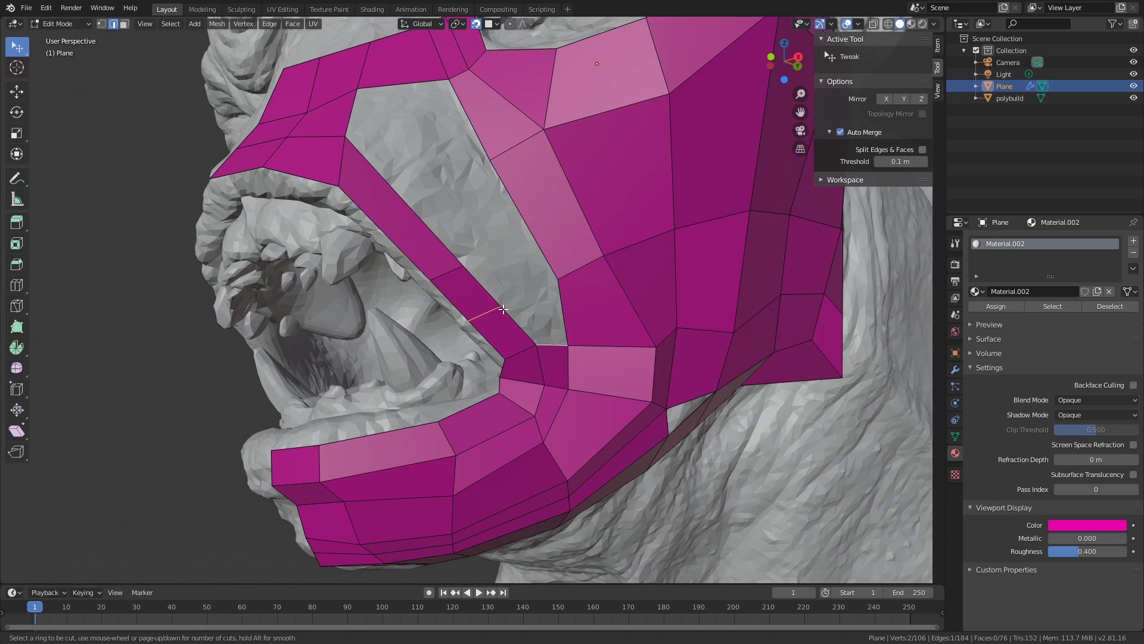
left_click(499, 306)
left_click(506, 313)
left_click(551, 341)
key("f")
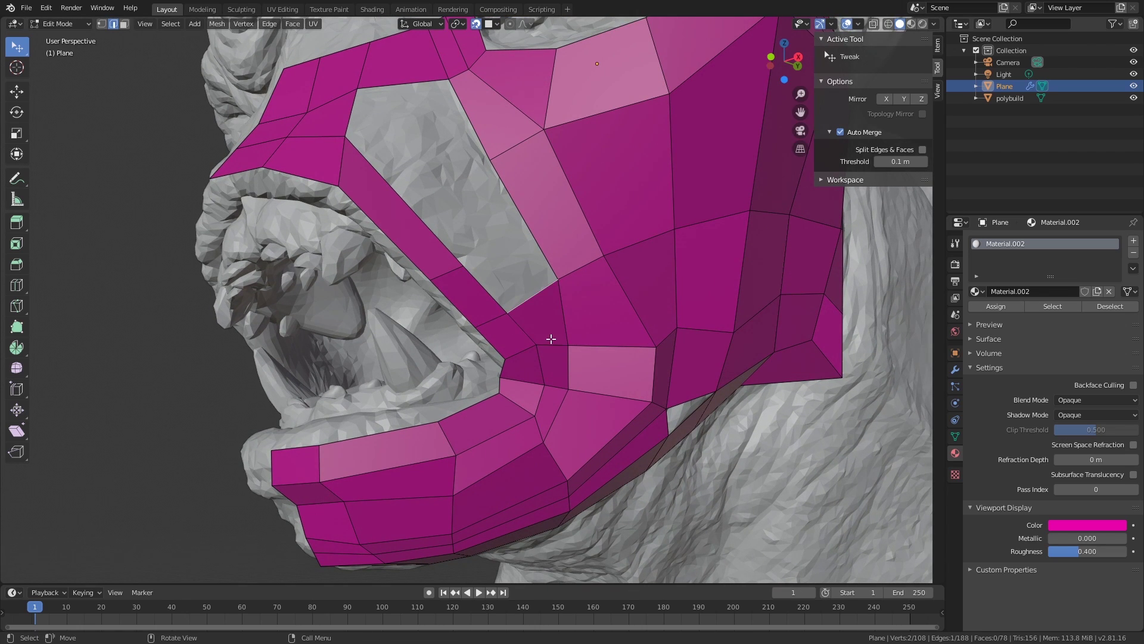
Step: Slide the crosswise edge of the upper lip strip toward the nose, and fill the next face in the cheek gap
key("g")
key("g")
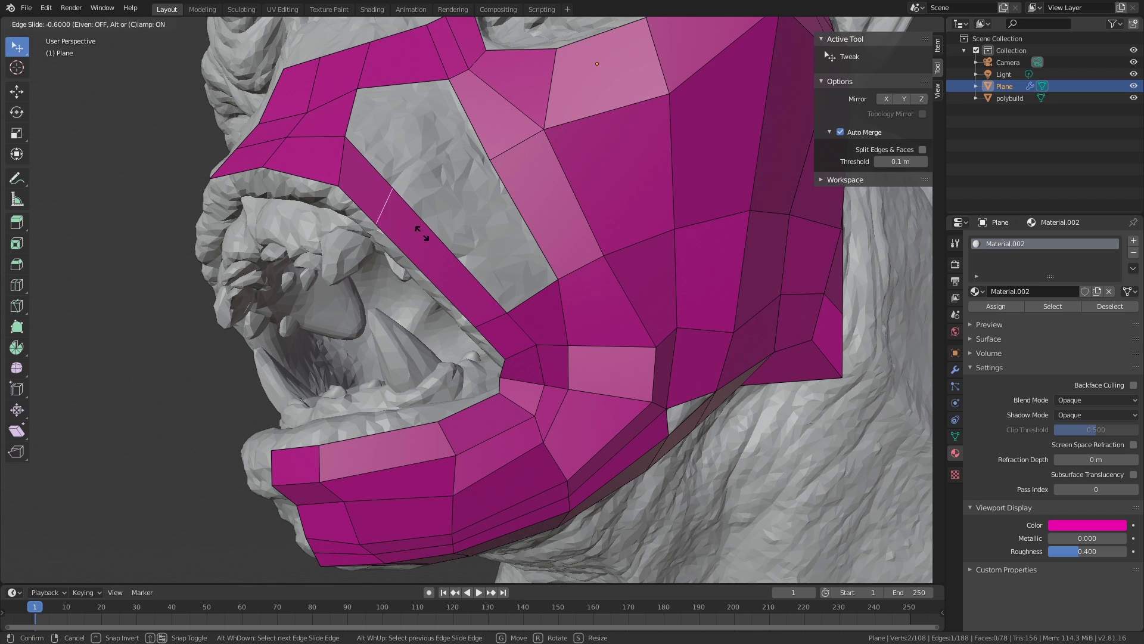
left_click(442, 254)
left_click(527, 302)
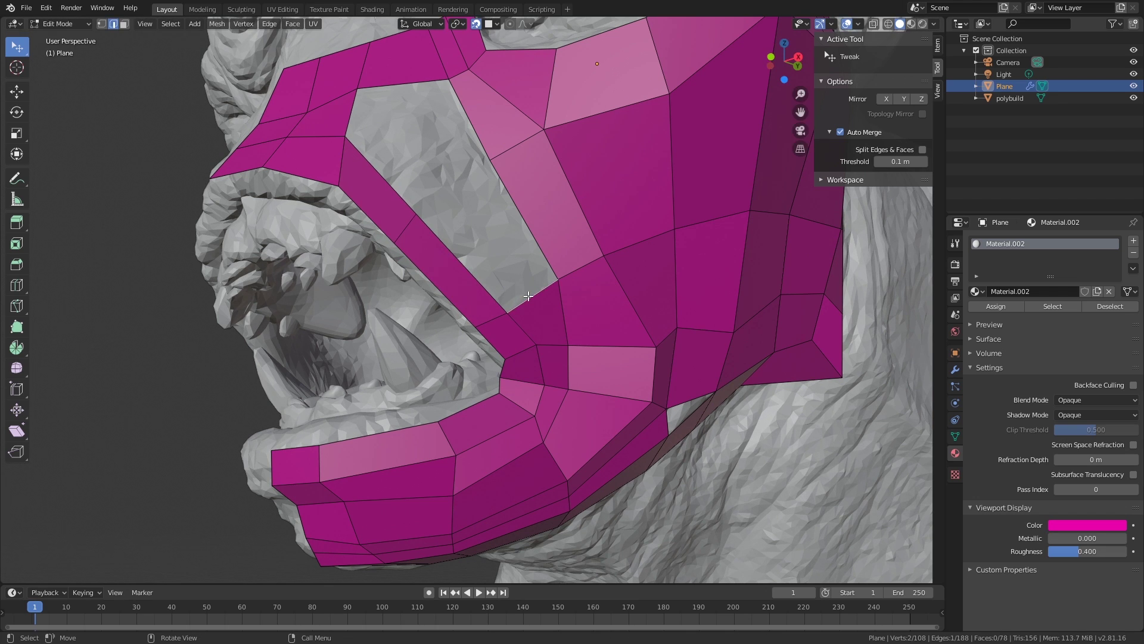
key("f")
Step: Slide the crosswise lip edge back toward the mouth corner, and fill the remaining cheek gap with faces
middle_click_drag(527, 302, 536, 313)
left_click(440, 290)
key("g")
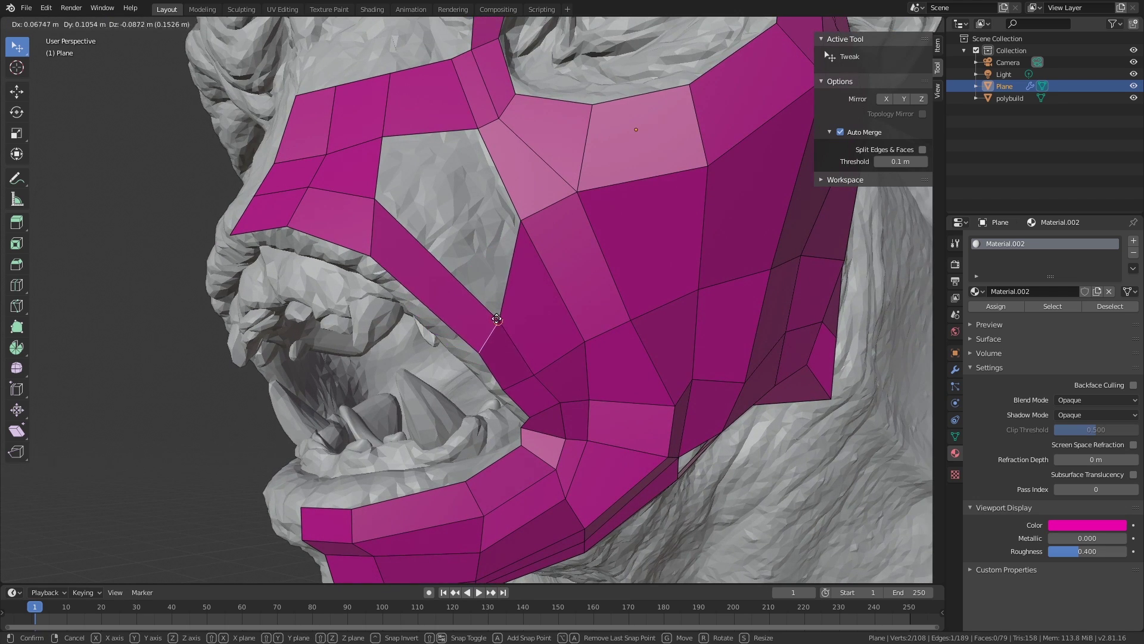
right_click(498, 318)
key("g")
key("g")
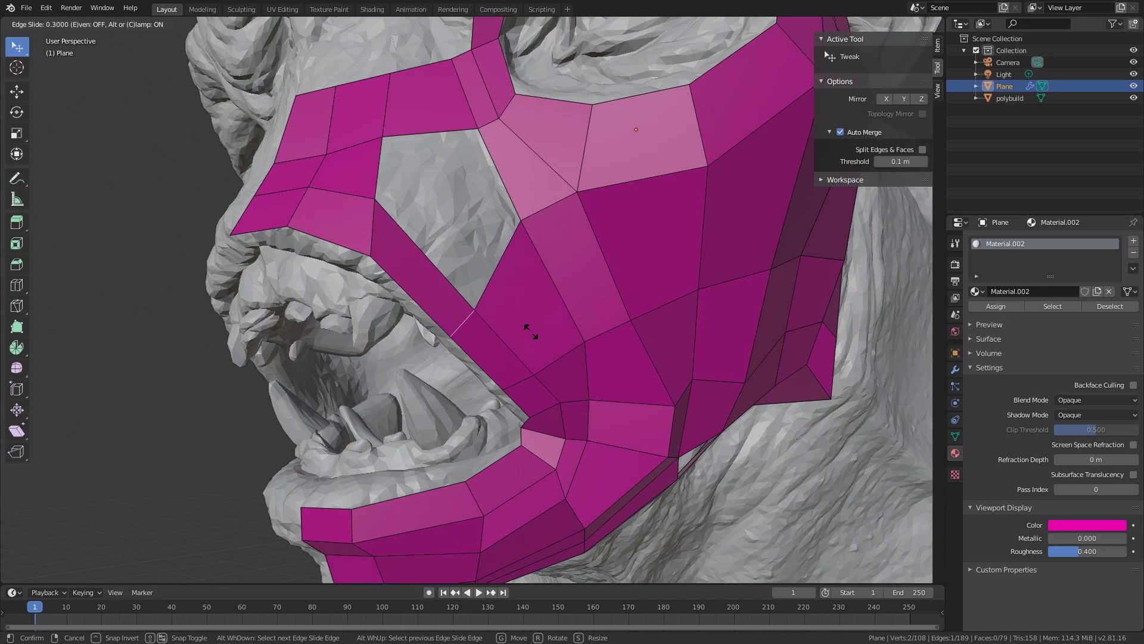
left_click(505, 310)
middle_click_drag(508, 312, 509, 334)
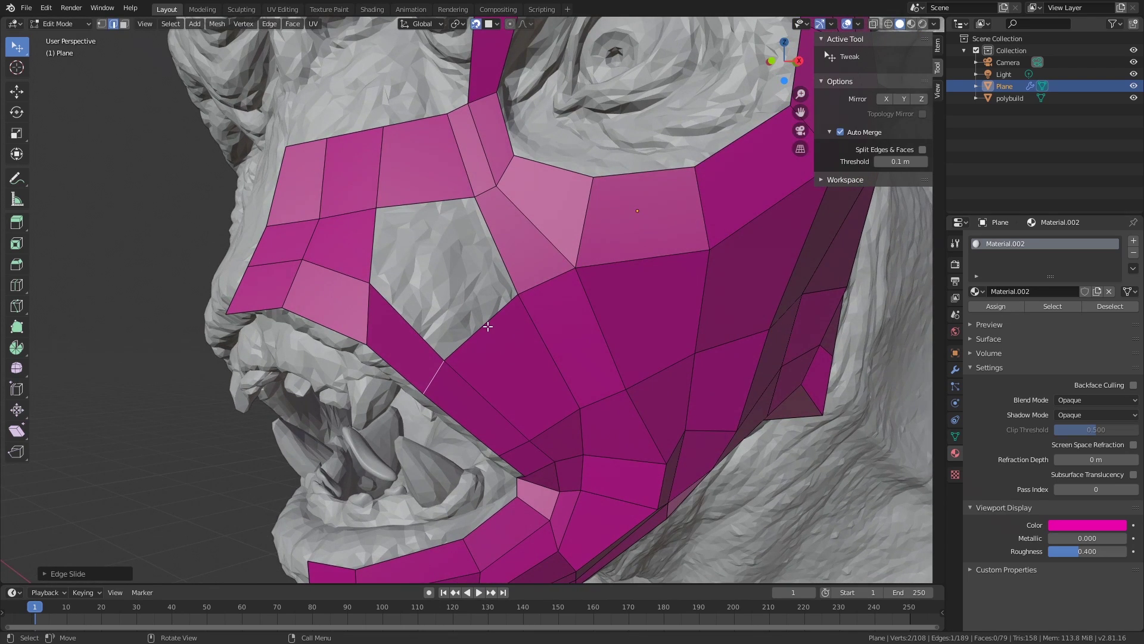
key("f")
Step: Fill the remaining gap between the lower cheek and the jaw strip with a face
mouse_move(453, 295)
middle_mouse_down()
mouse_move(467, 320)
mouse_move(467, 332)
mouse_move(455, 312)
mouse_move(467, 328)
mouse_move(457, 328)
middle_mouse_up()
scroll(367, 304, "down", 2)
mouse_move(366, 304)
middle_mouse_down()
mouse_move(462, 305)
mouse_move(431, 306)
mouse_move(447, 345)
mouse_move(434, 347)
mouse_move(467, 339)
mouse_move(395, 309)
mouse_move(502, 331)
mouse_move(490, 323)
middle_mouse_up()
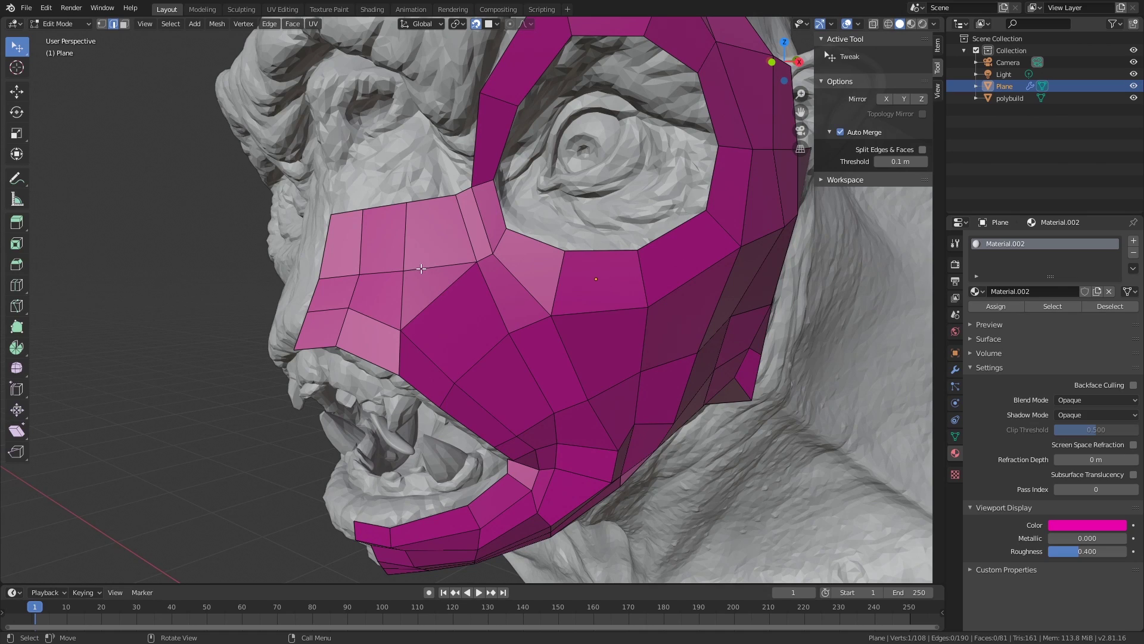
middle_click_drag(500, 309, 454, 271)
left_click(510, 319)
key("f")
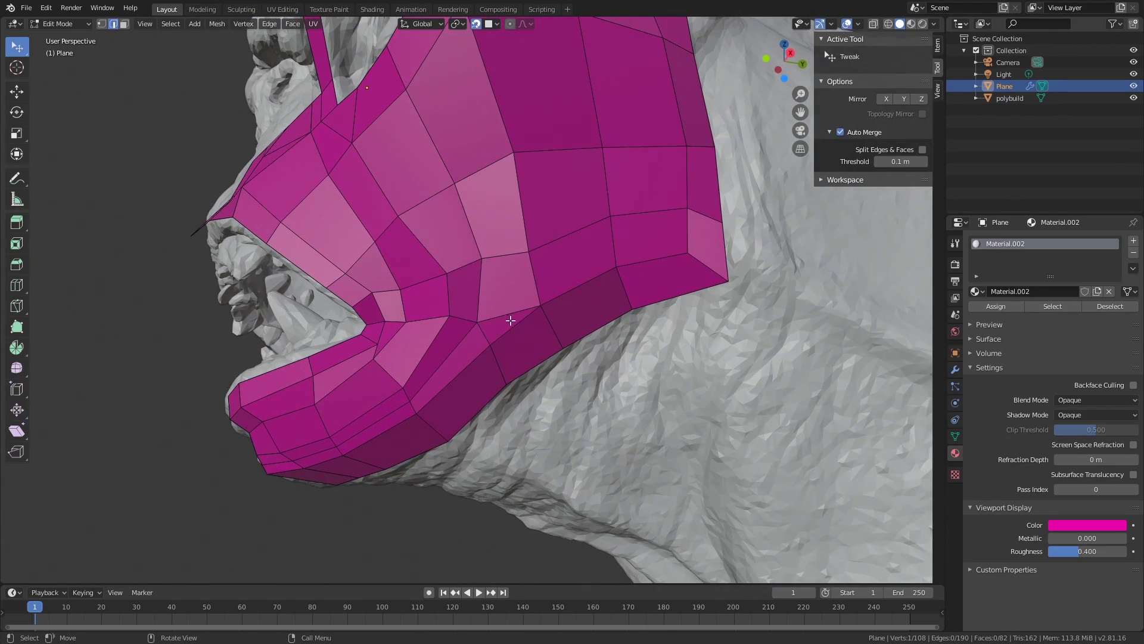
Step: Try to shift the cheek edge below the outer eye corner, and undo the change
middle_click_drag(511, 320, 533, 354)
mouse_move(453, 296)
middle_mouse_down()
mouse_move(324, 327)
mouse_move(314, 292)
mouse_move(357, 322)
mouse_move(445, 272)
middle_mouse_up()
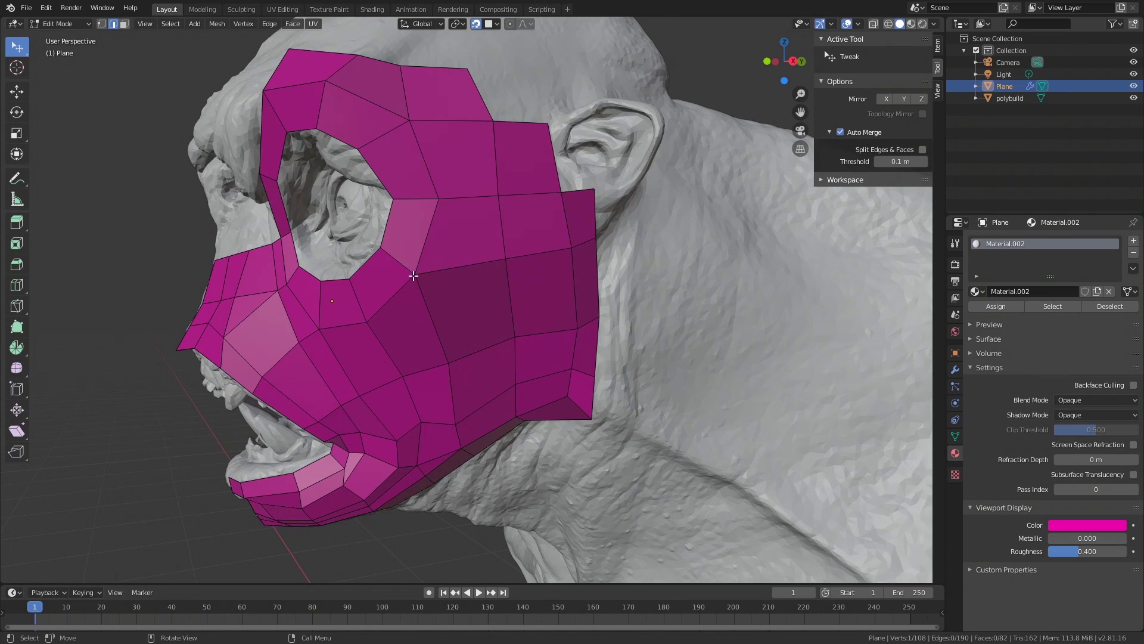
left_click_drag(413, 276, 435, 275)
key("ctrl+r")
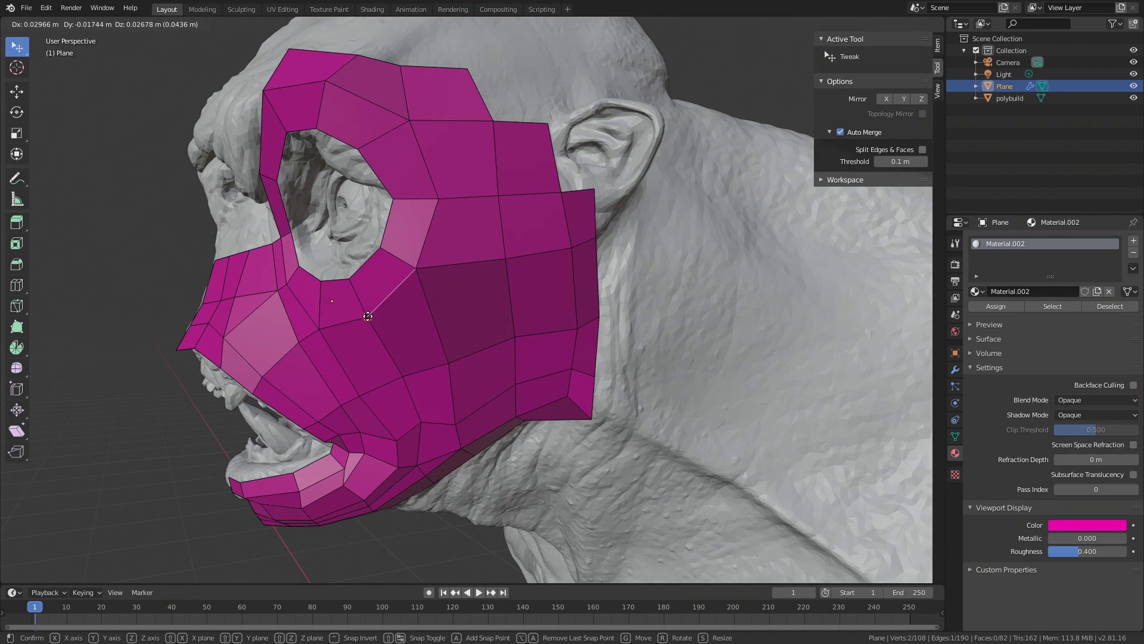
left_click(372, 321)
left_click(382, 317)
middle_click_drag(382, 317, 430, 335)
key("ctrl+z")
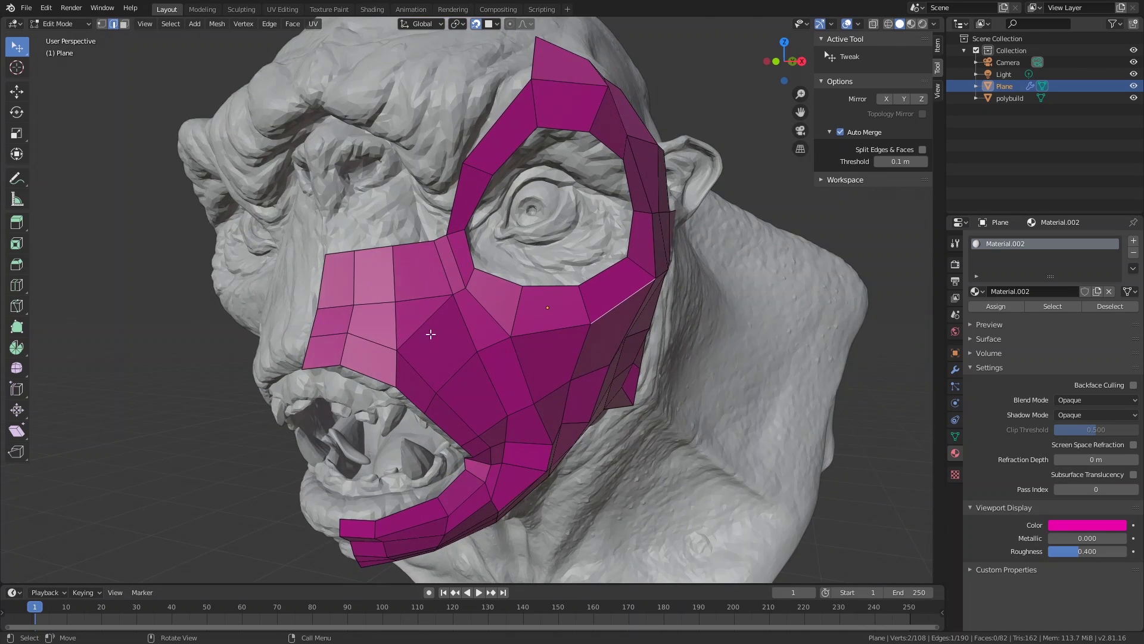
Step: Collapse the extra narrow row between nose and upper lip by merging its three lower vertices onto the vertices above
key("1")
left_click(397, 348)
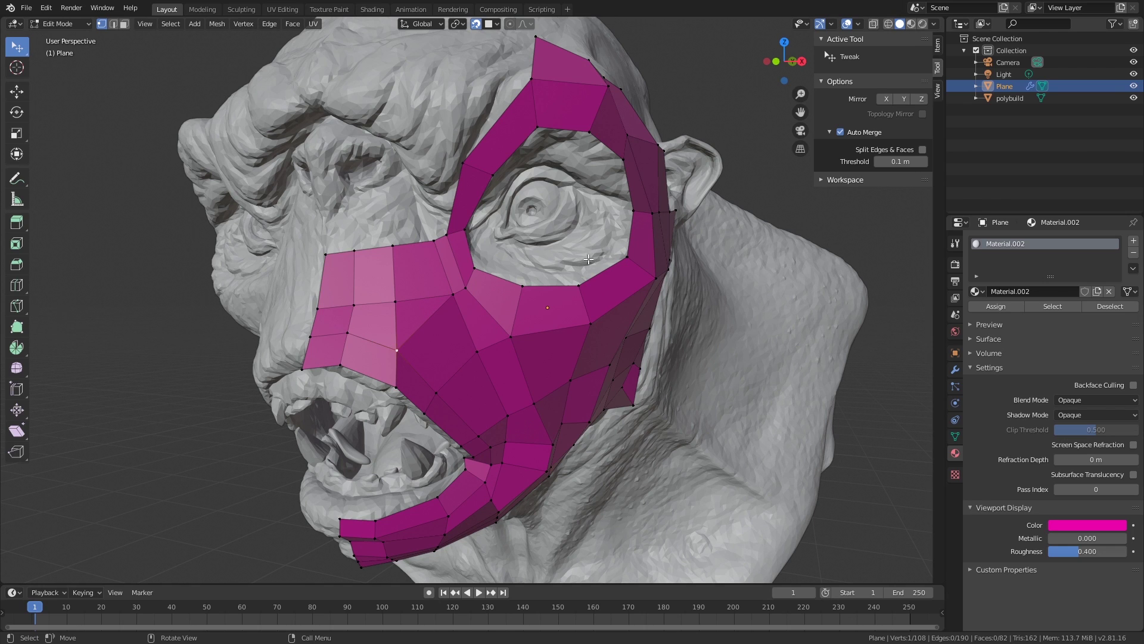
left_click_drag(396, 346, 349, 304)
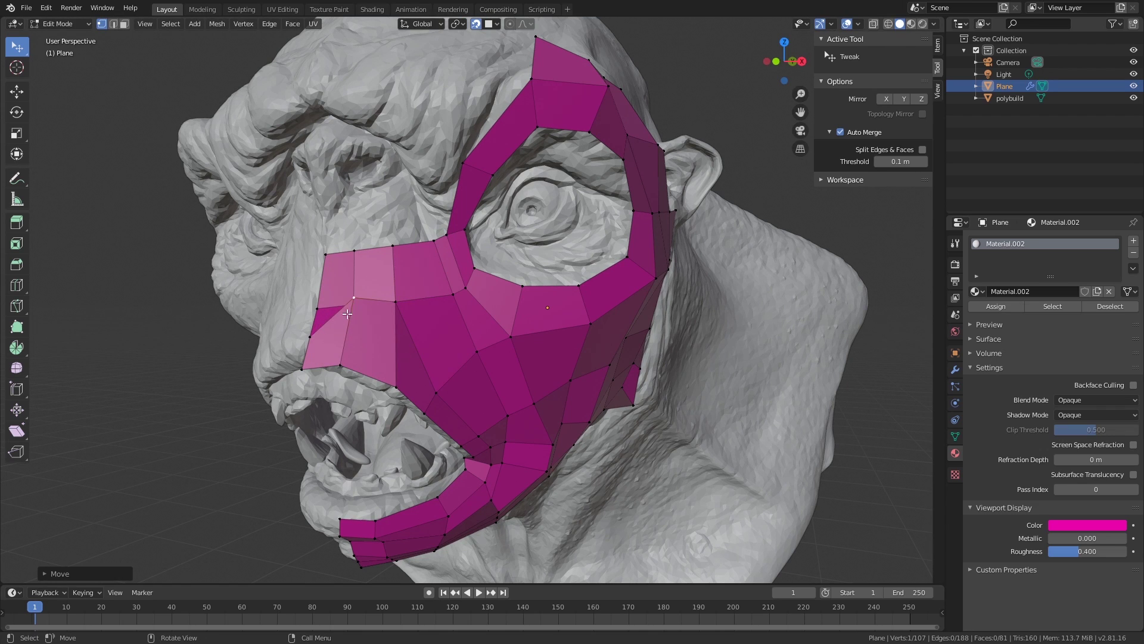
scroll(348, 314, "up", 3)
left_click_drag(252, 310, 263, 340)
left_click_drag(327, 306, 329, 322)
left_click_drag(264, 340, 248, 309)
scroll(249, 311, "up", 2)
mouse_move(130, 317)
left_mouse_down()
mouse_move(142, 346)
mouse_move(121, 362)
mouse_move(138, 314)
left_mouse_up()
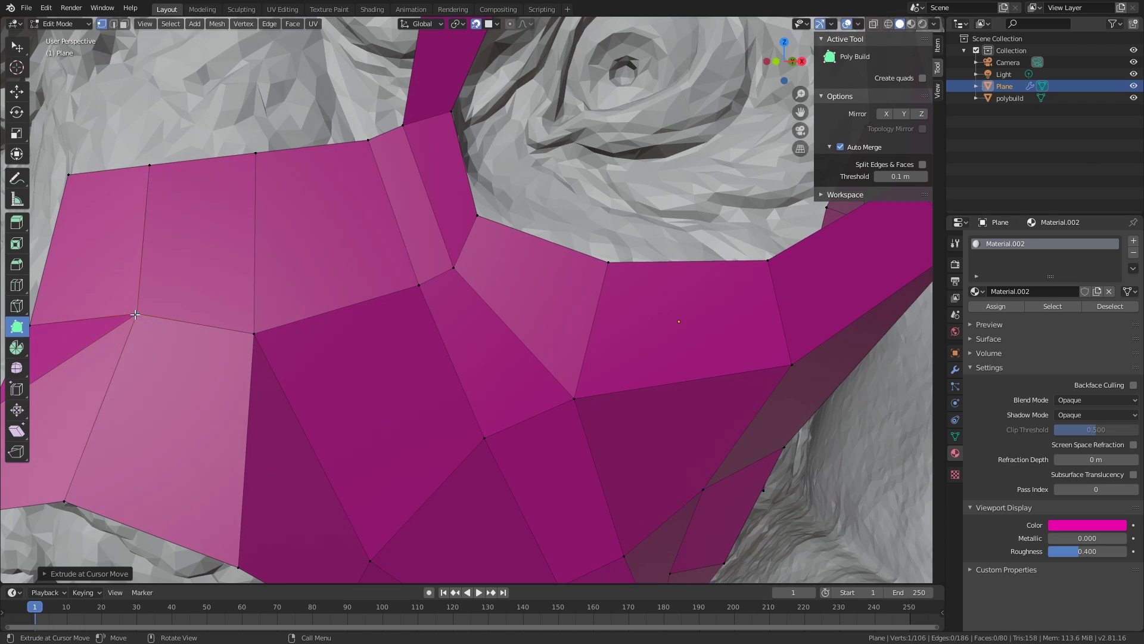
scroll(144, 344, "down", 2)
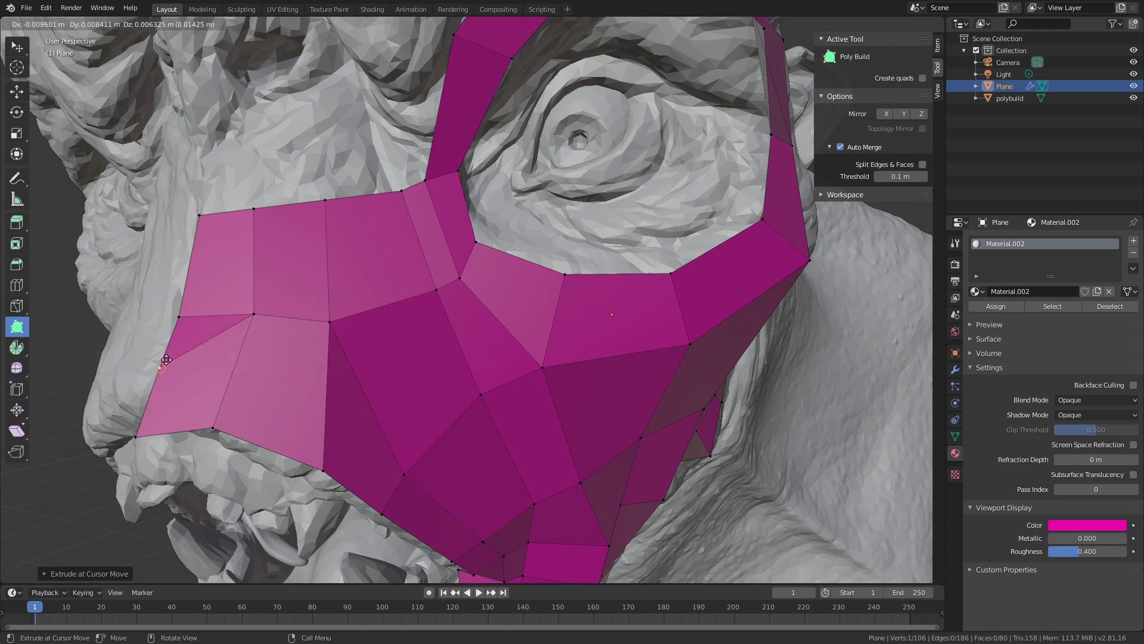
left_click_drag(160, 371, 180, 325)
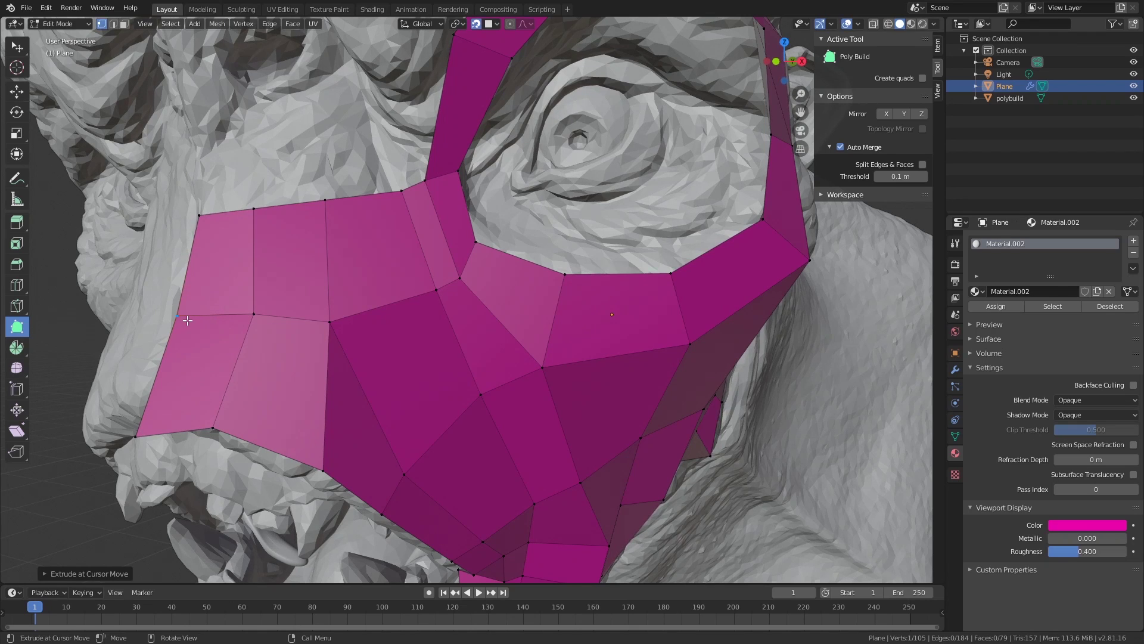
Step: Reposition the merged vertices below the nose to form an evenly spaced row above the upper lip
scroll(345, 374, "down", 2)
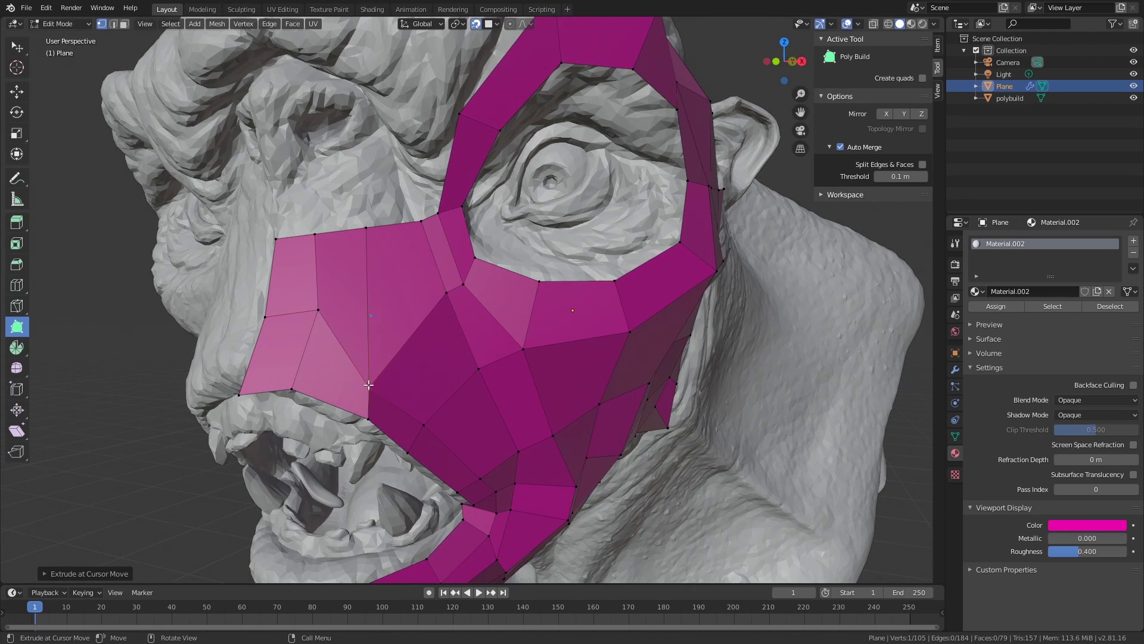
left_click_drag(318, 310, 315, 360)
left_click_drag(370, 387, 372, 366)
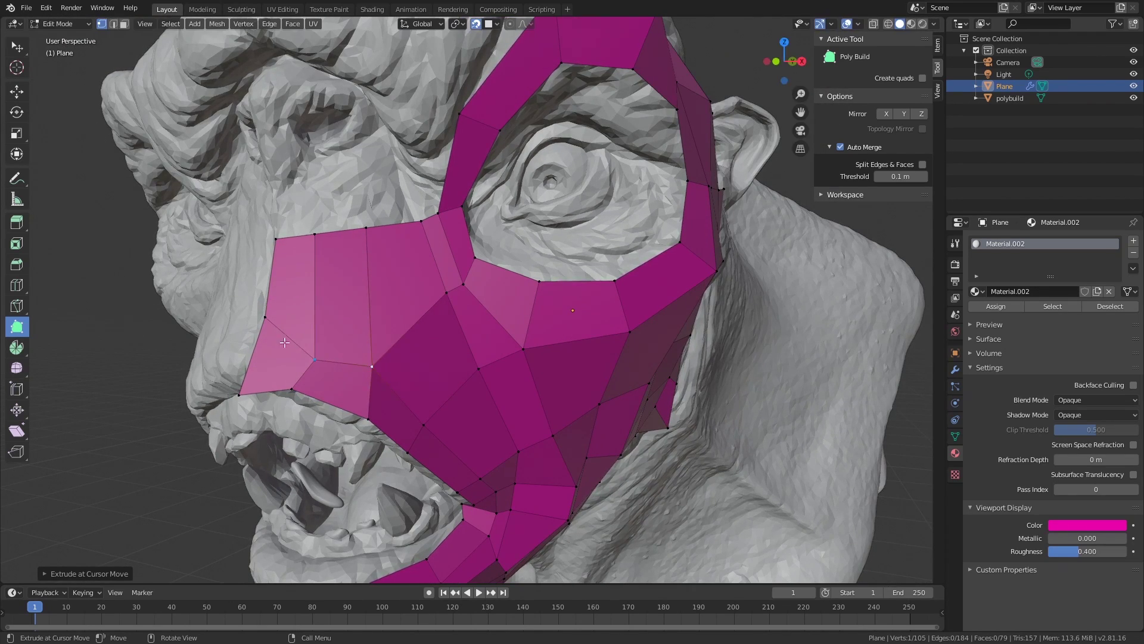
left_click_drag(265, 317, 311, 339)
left_click_drag(372, 367, 376, 355)
middle_click_drag(389, 354, 326, 288)
left_click_drag(327, 288, 378, 266)
middle_click_drag(378, 266, 402, 246)
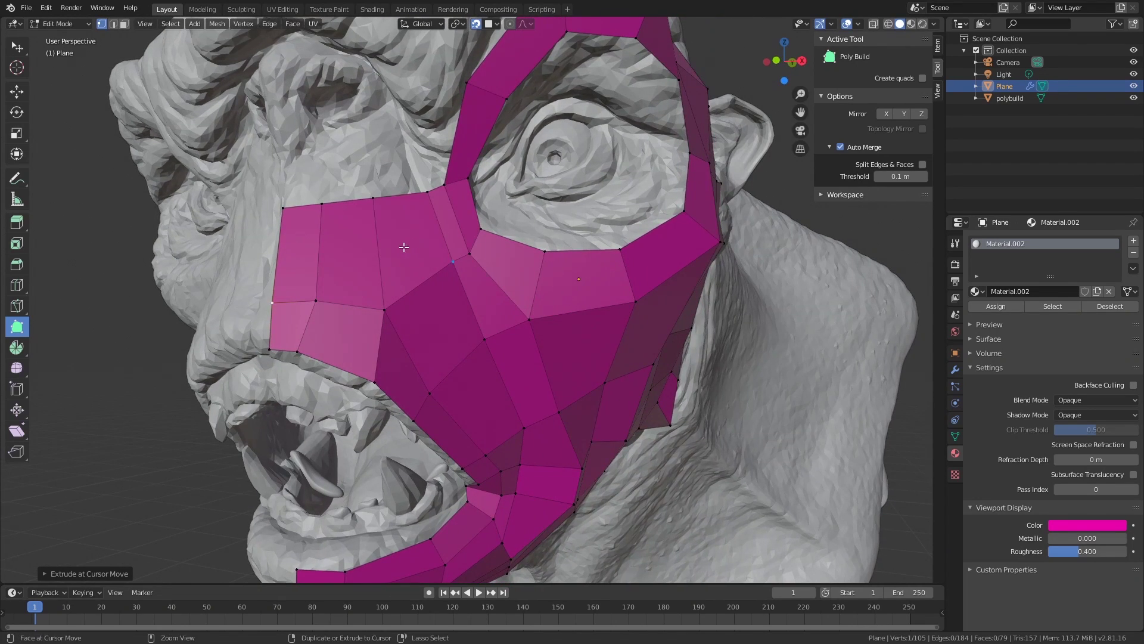
Step: Add a loop cut near the middle of the strip running from the nose to the inner eye corner
key("ctrl+r")
left_click(379, 253)
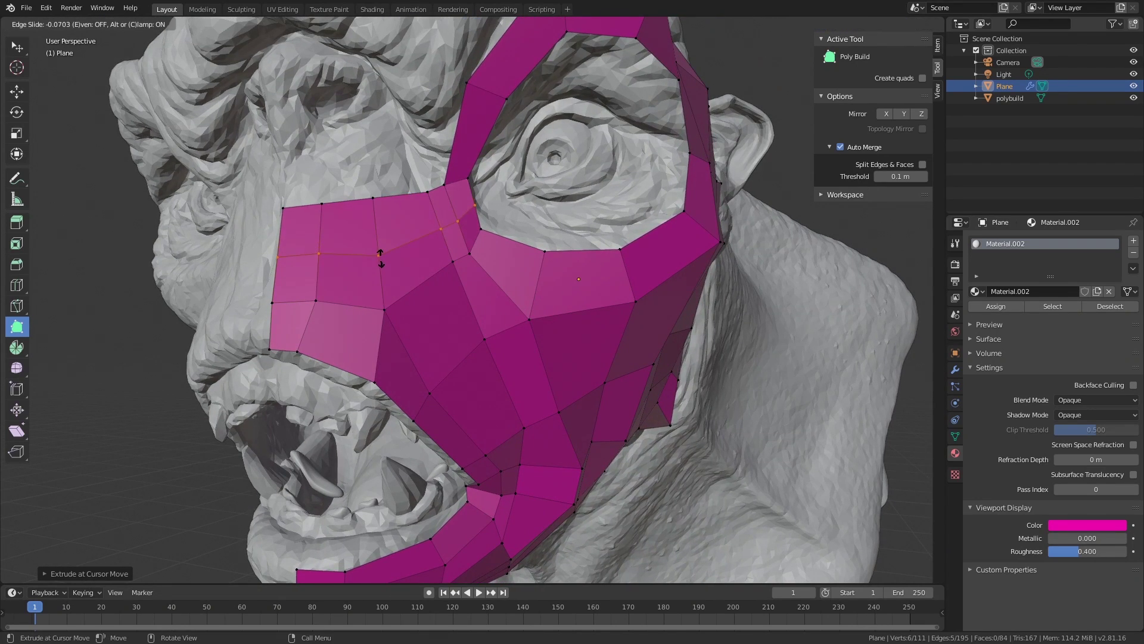
left_click(381, 255)
Step: Add a Subdivision Surface modifier to the retopology mesh
middle_click_drag(488, 319, 447, 314)
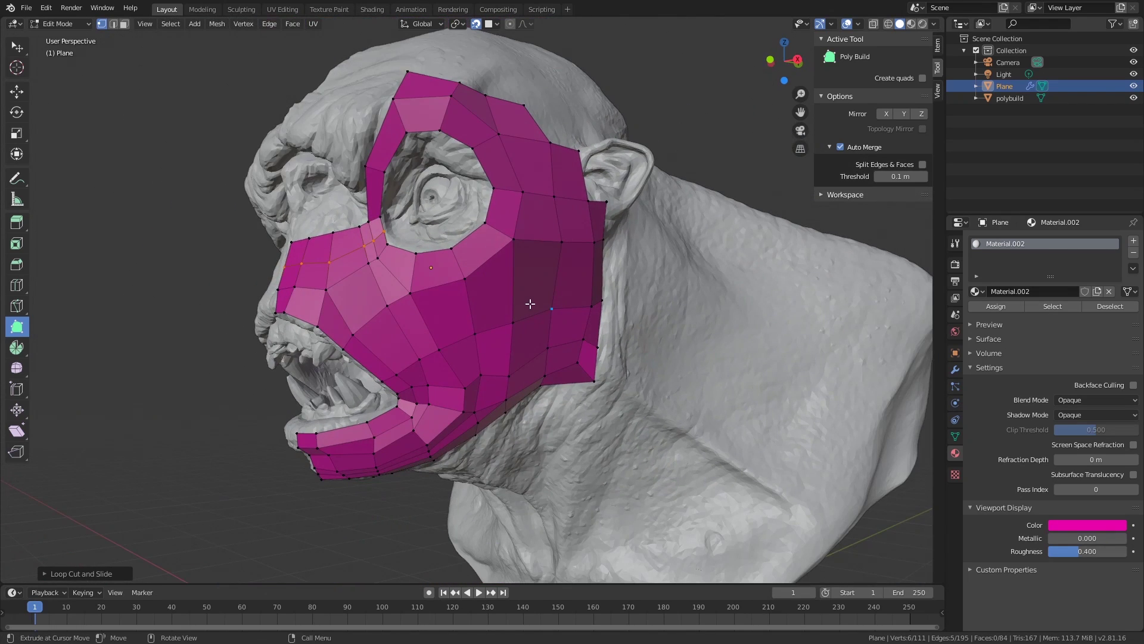
left_click(955, 369)
left_click(1003, 242)
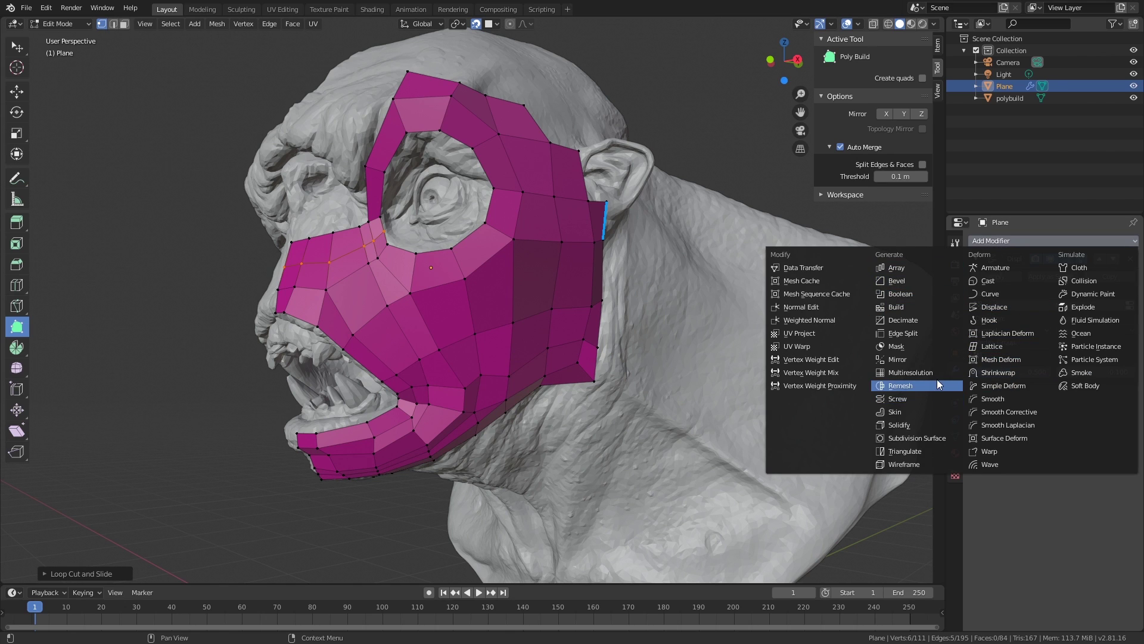
left_click(922, 438)
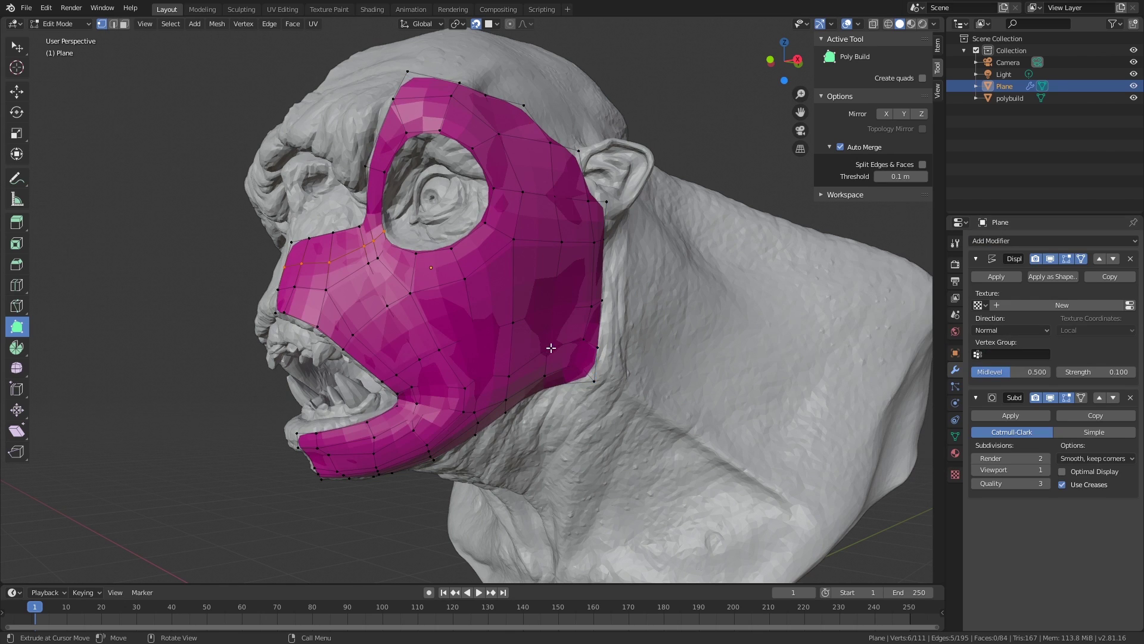
Step: Apply the Displace and Subdivision Surface modifiers in Object Mode, and return to Edit Mode
key("Tab")
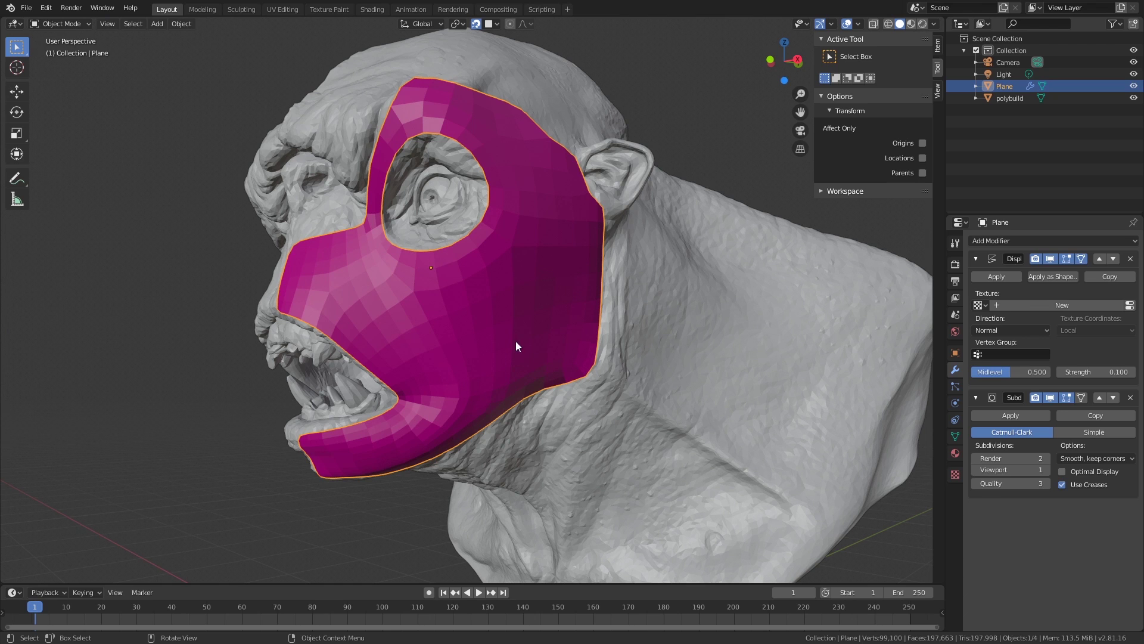
left_click(994, 275)
left_click(992, 277)
key("Tab")
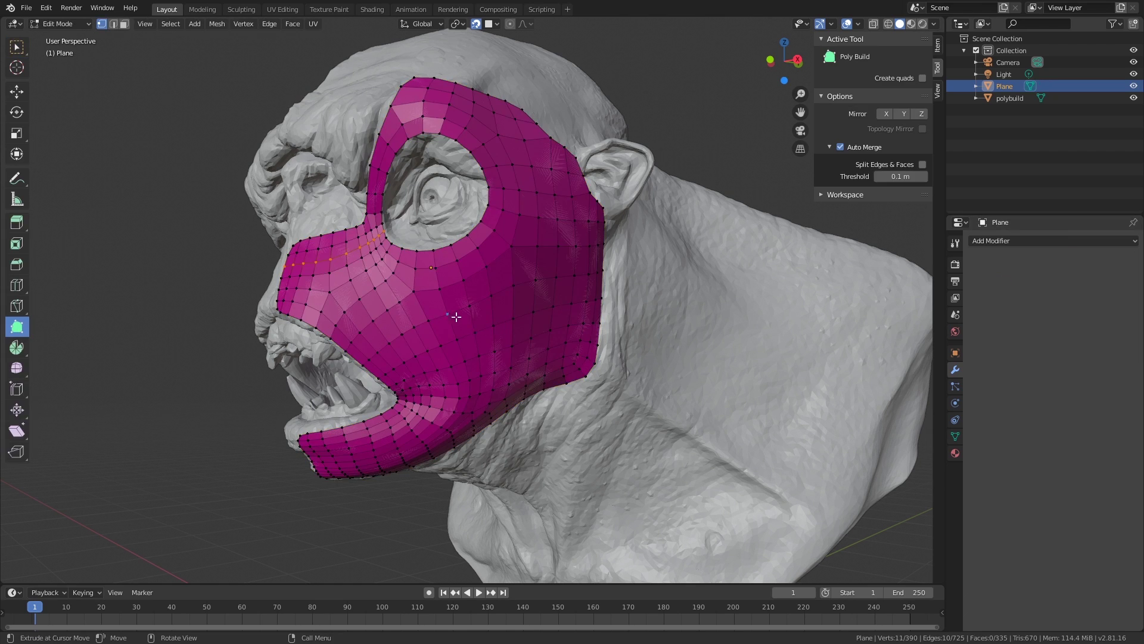
scroll(456, 316, "up", 2)
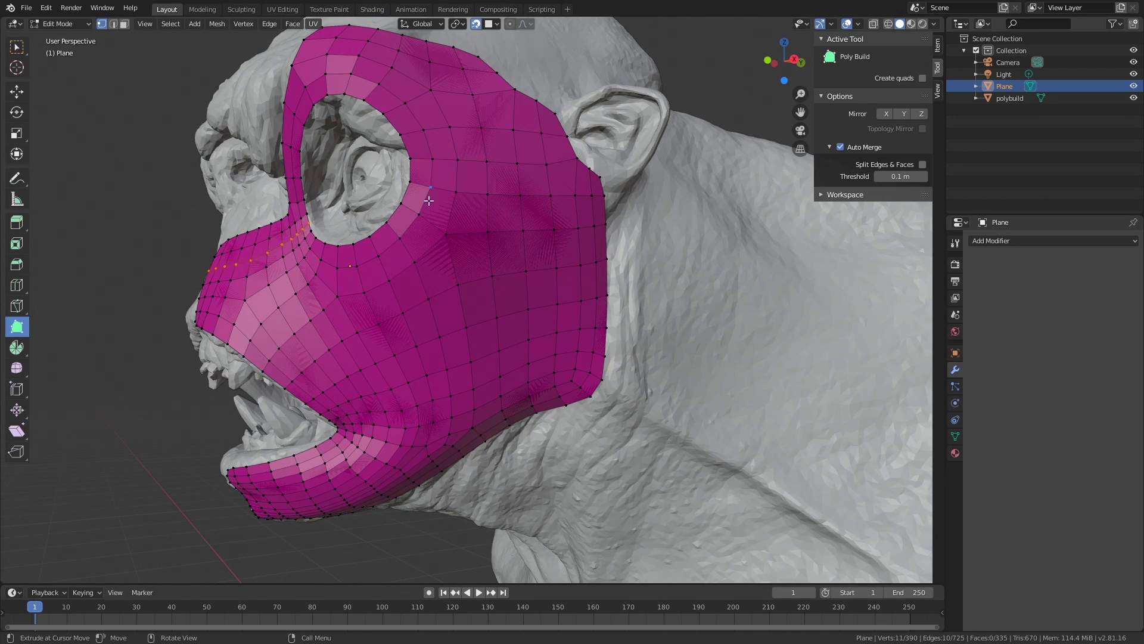
Step: Examine the subdivided face mesh around the eye, cheek and jaw, previewing it without the wireframe in Object Mode
middle_click_drag(456, 245, 442, 328)
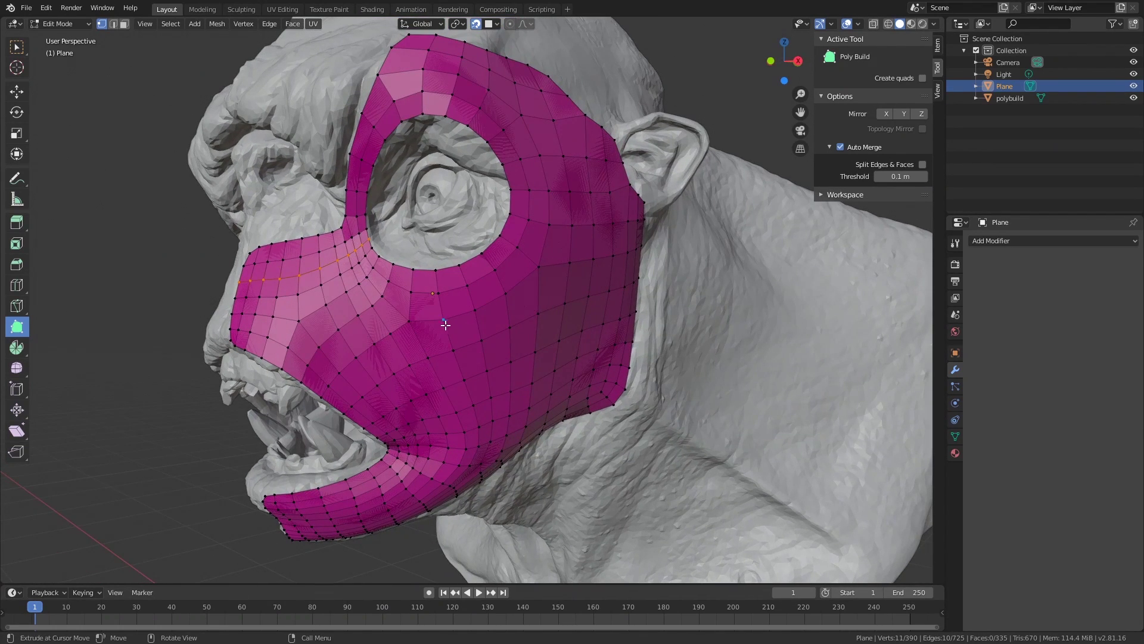
key("Tab")
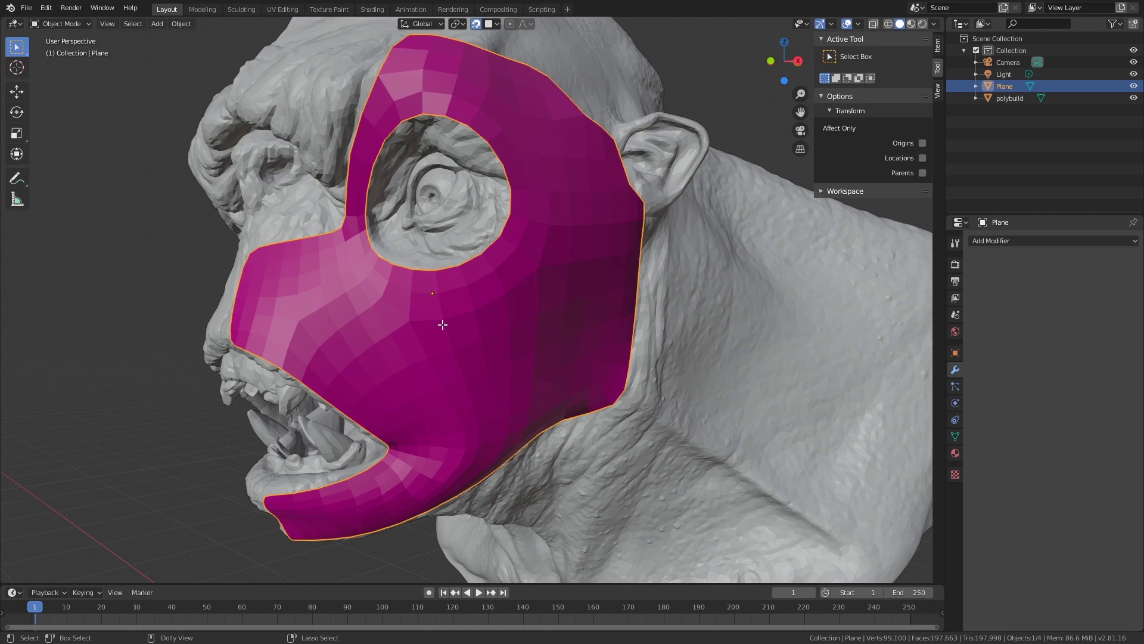
key("Tab")
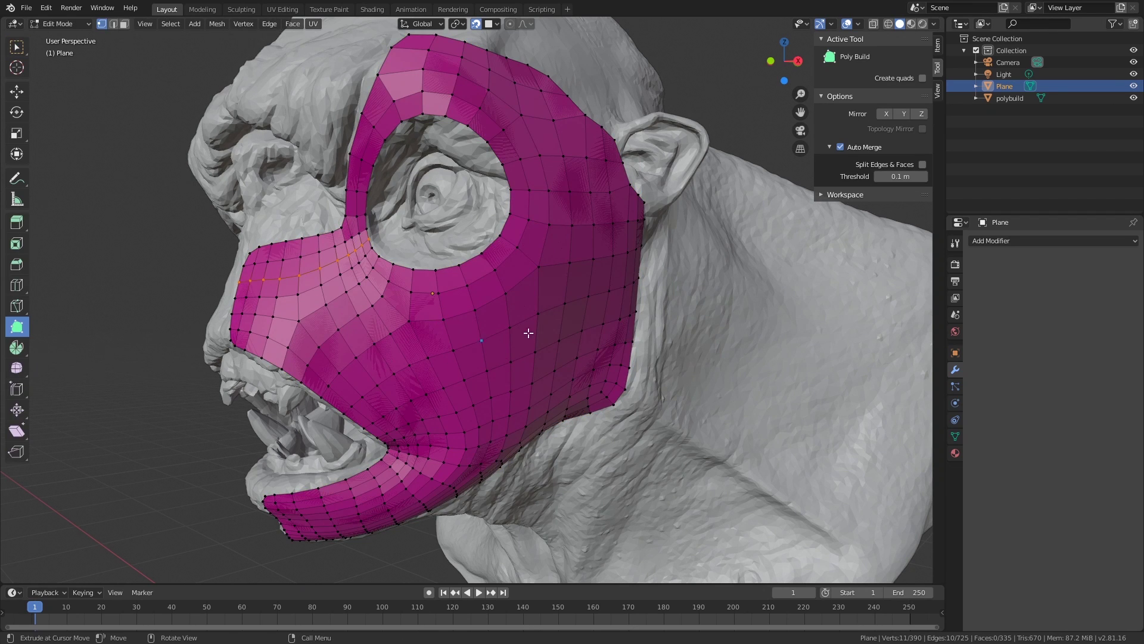
middle_click_drag(547, 305, 477, 269)
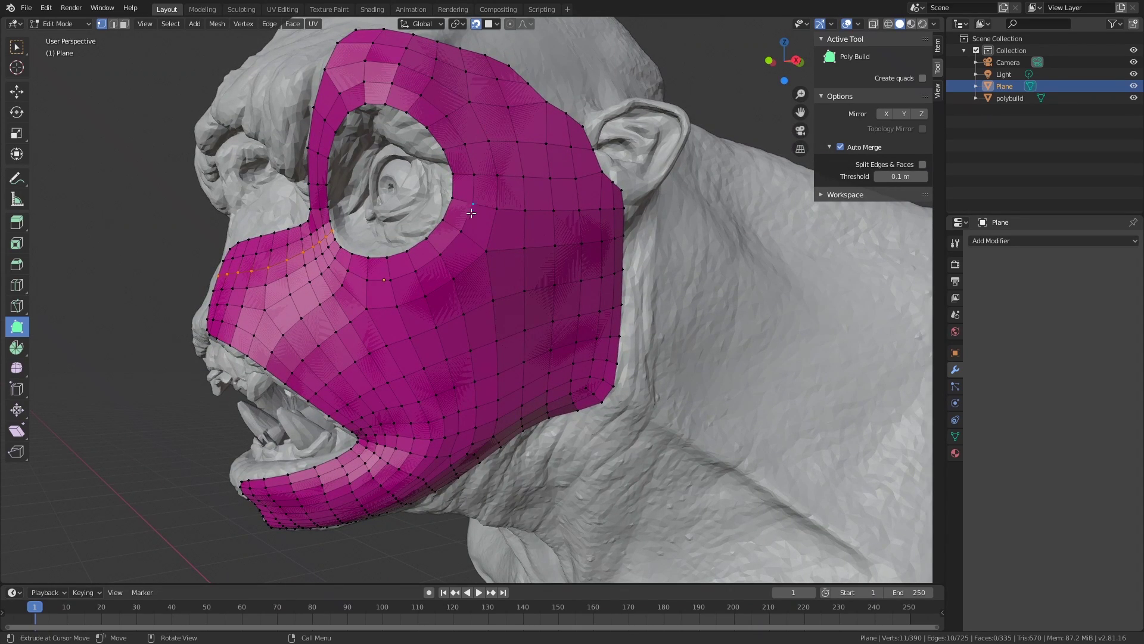
middle_click_drag(465, 252, 449, 279)
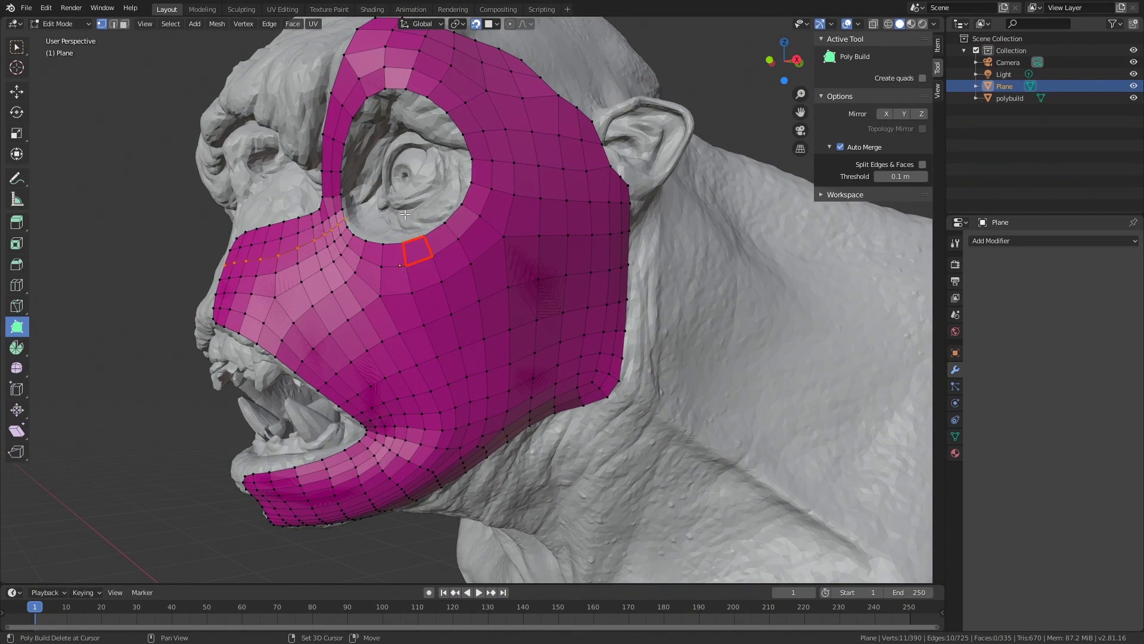
middle_click_drag(406, 197, 405, 251, "shift")
middle_click_drag(515, 253, 509, 261)
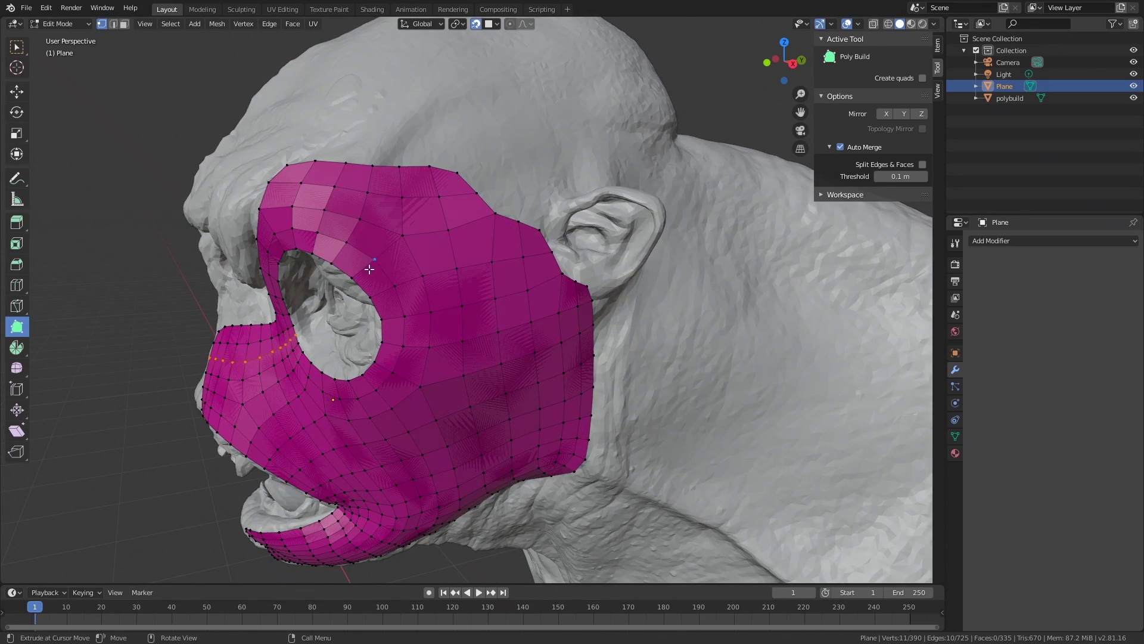
Step: Extend the mesh's upper edge at the temple toward the scalp with two adjoining quads using Poly Build
middle_click_drag(440, 225, 399, 307)
scroll(382, 223, "up", 2)
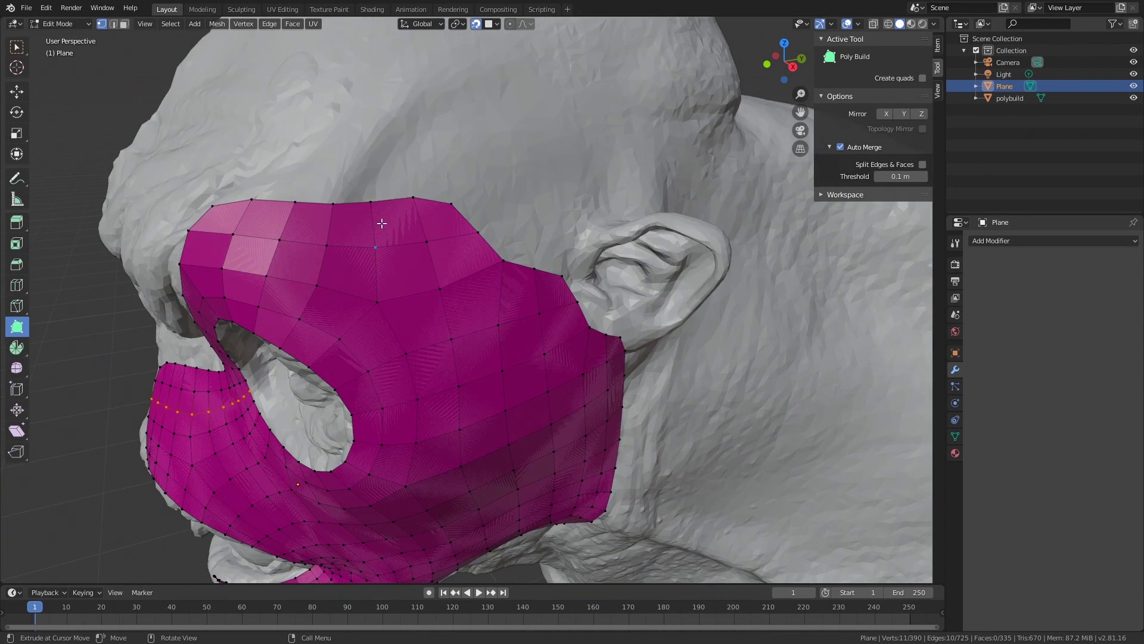
scroll(404, 200, "up", 2)
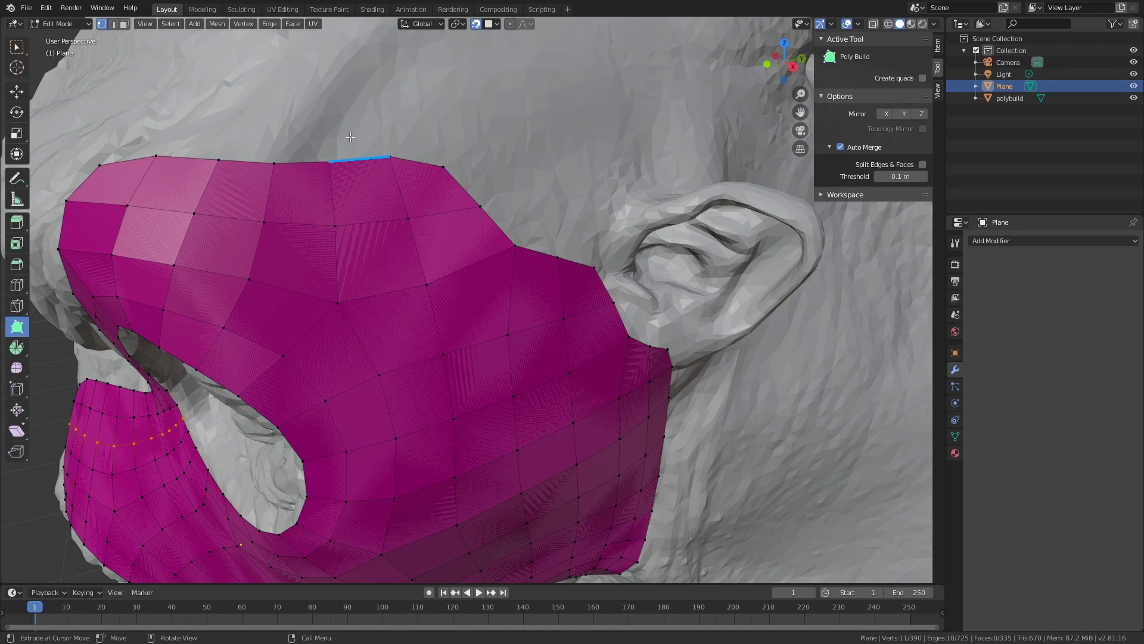
left_click_drag(354, 135, 348, 100)
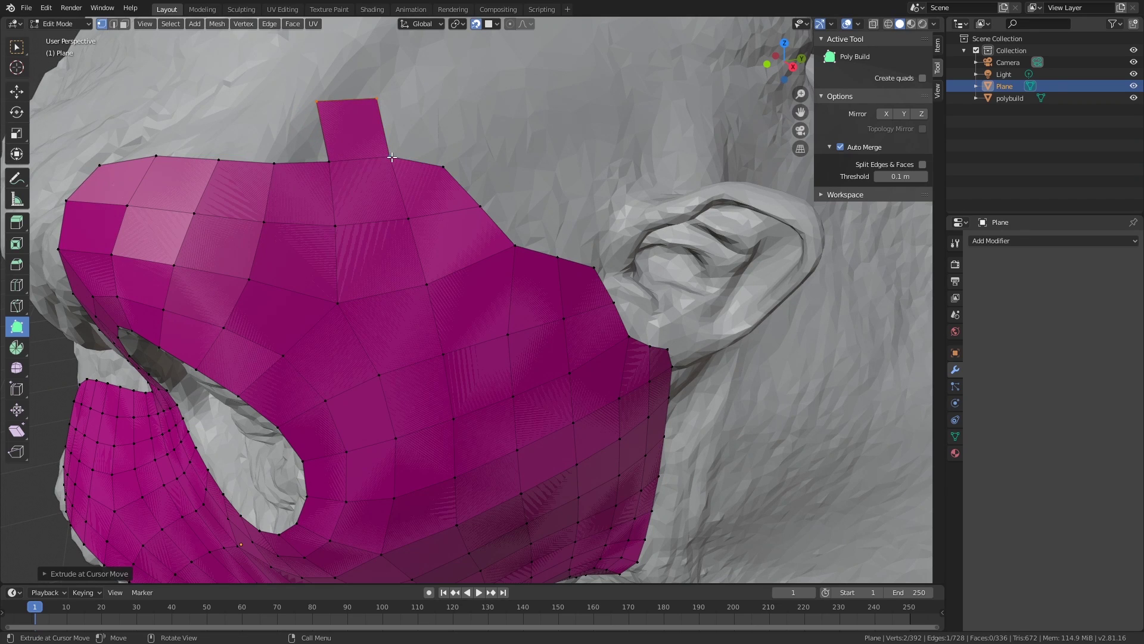
left_click_drag(388, 149, 439, 95)
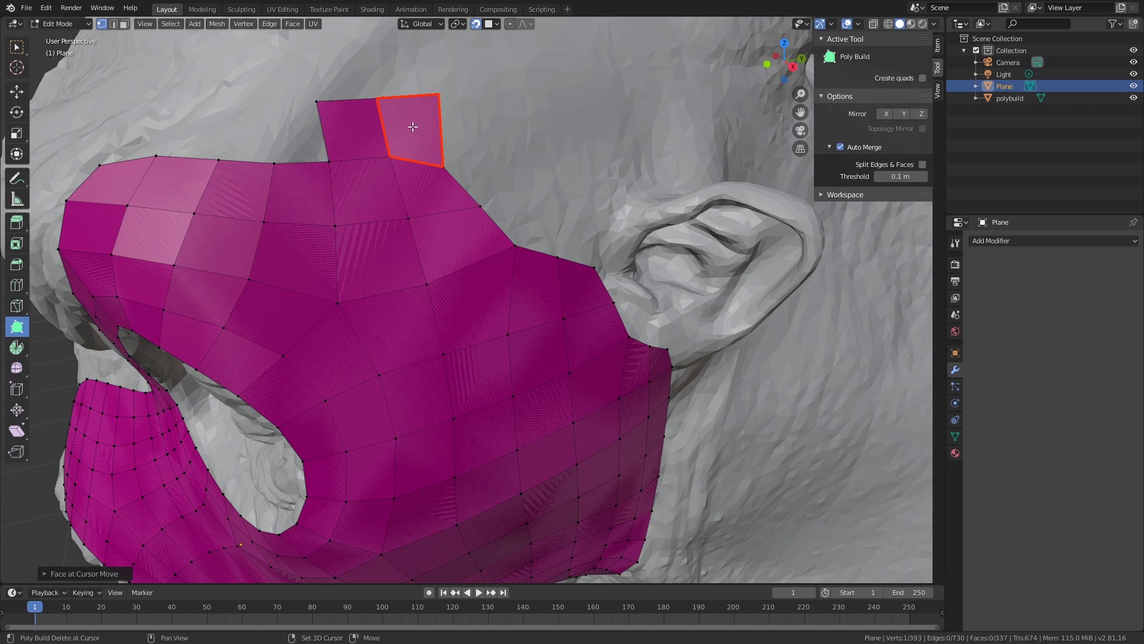
scroll(469, 241, "down", 3)
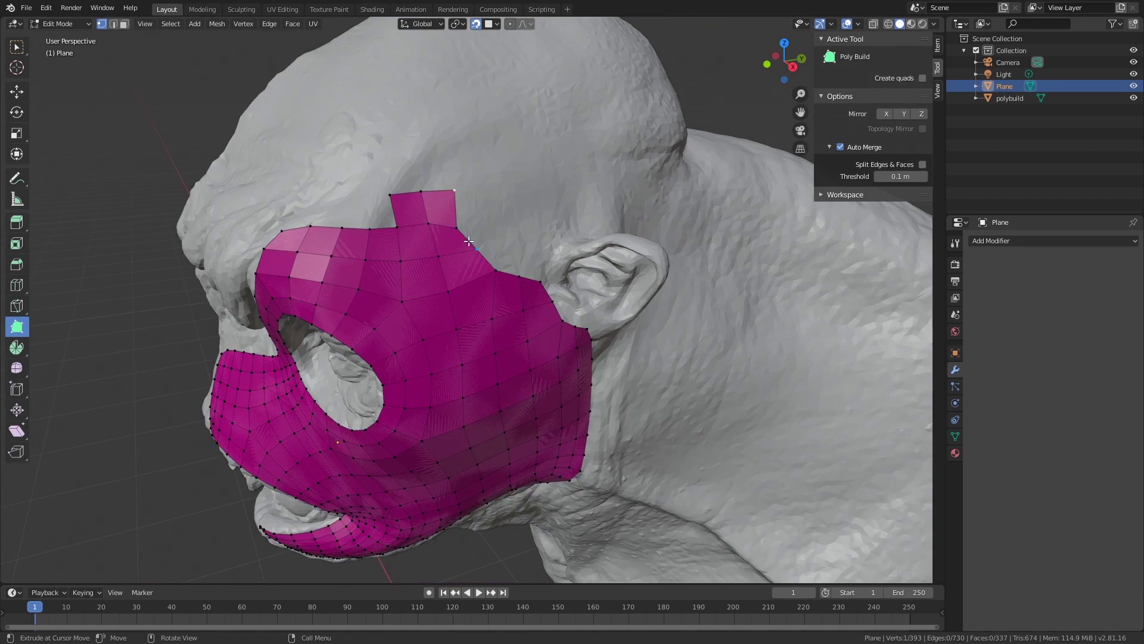
middle_click_drag(469, 240, 543, 298)
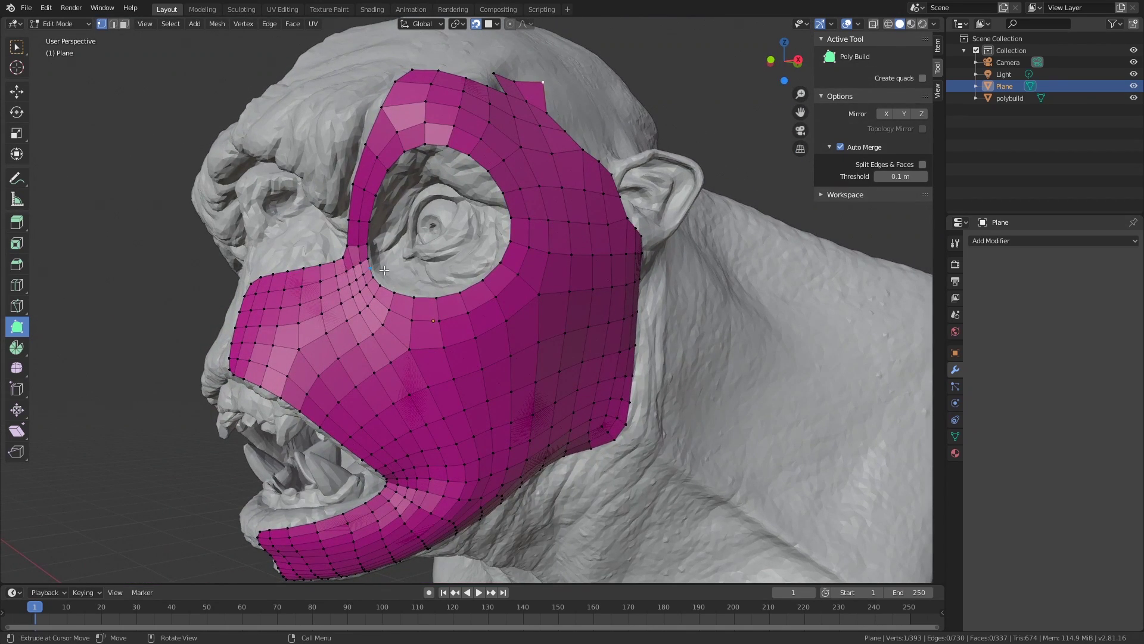
scroll(465, 271, "down", 3)
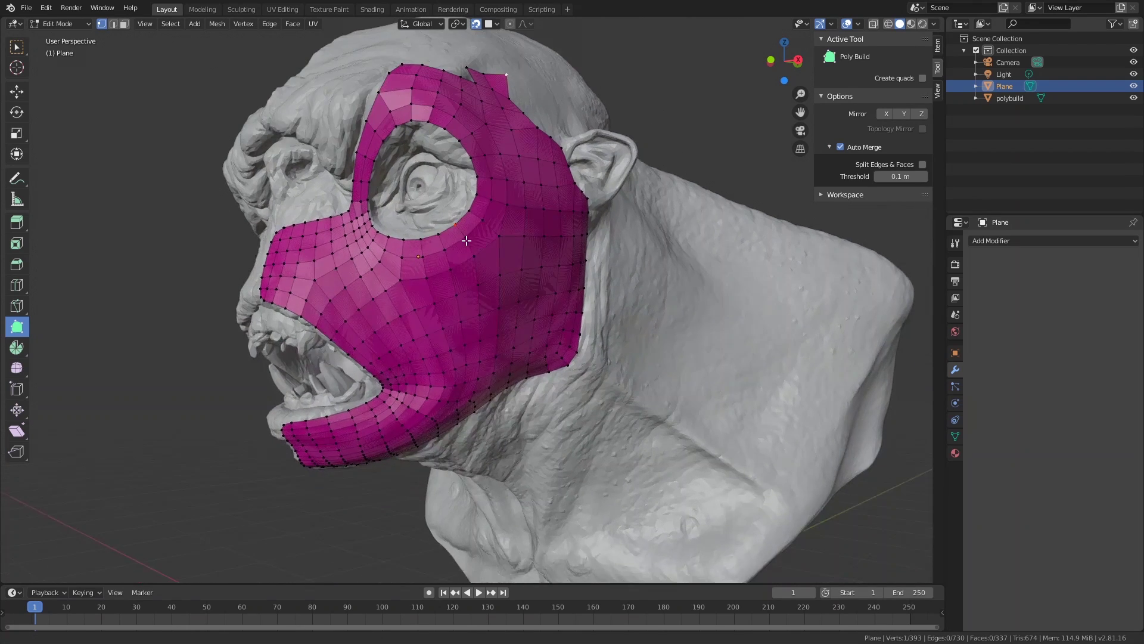